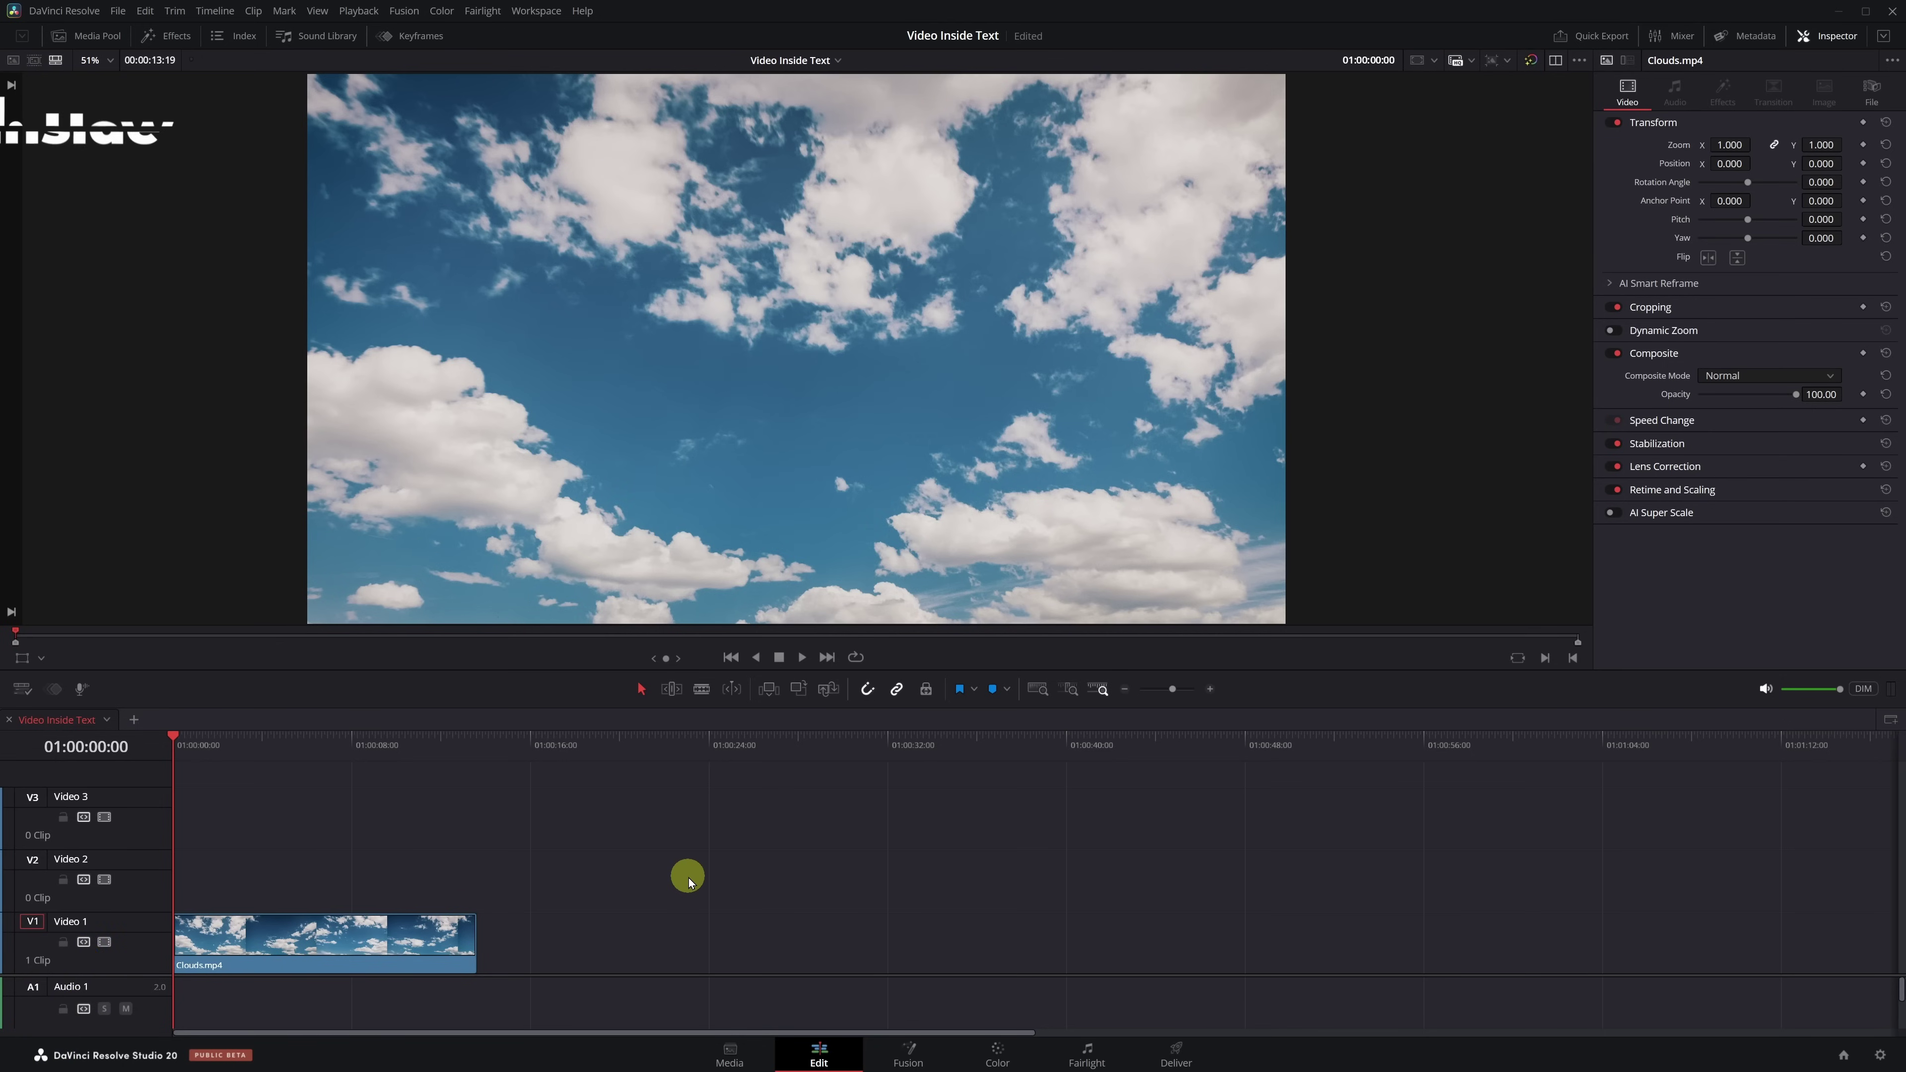
# Move the Clouds.mp4 clip from Video 1 up to Video 2.
pyautogui.click(307, 943)
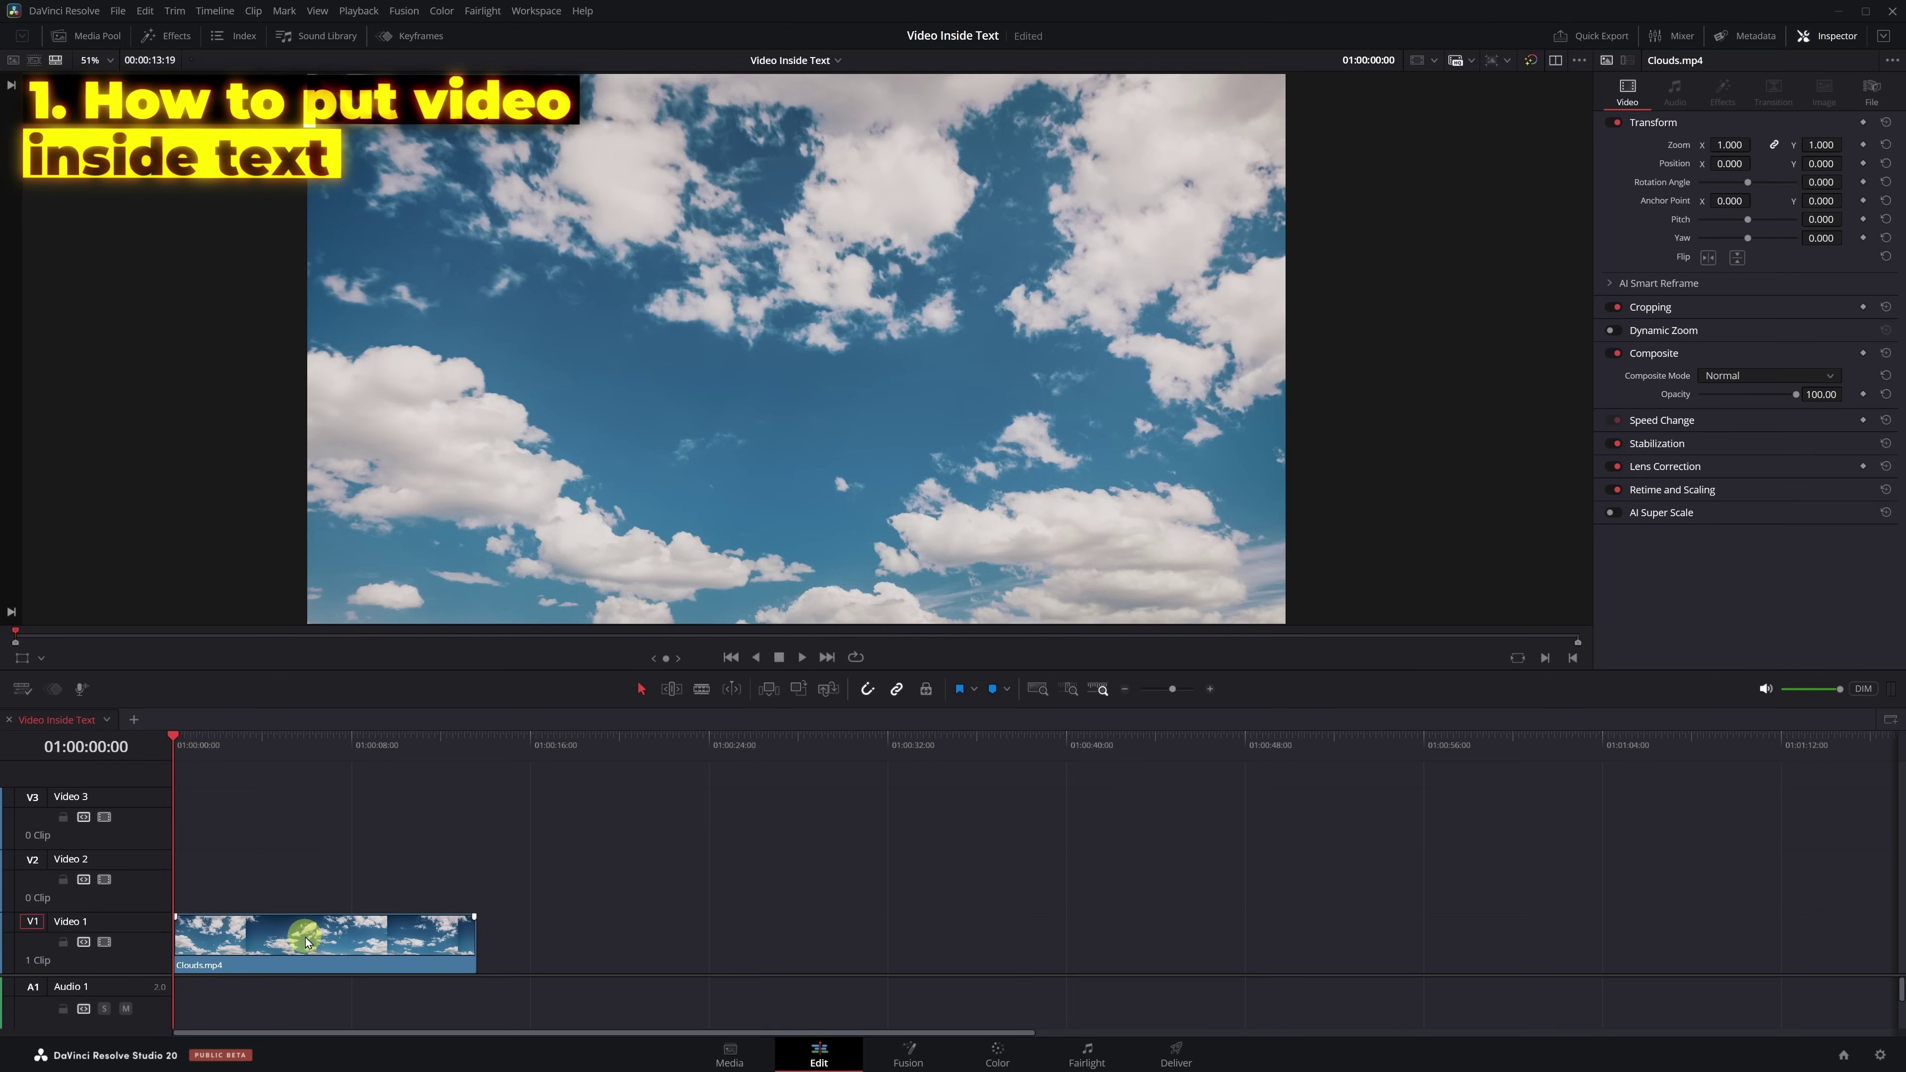
pyautogui.moveTo(306, 944); pyautogui.dragTo(306, 902)
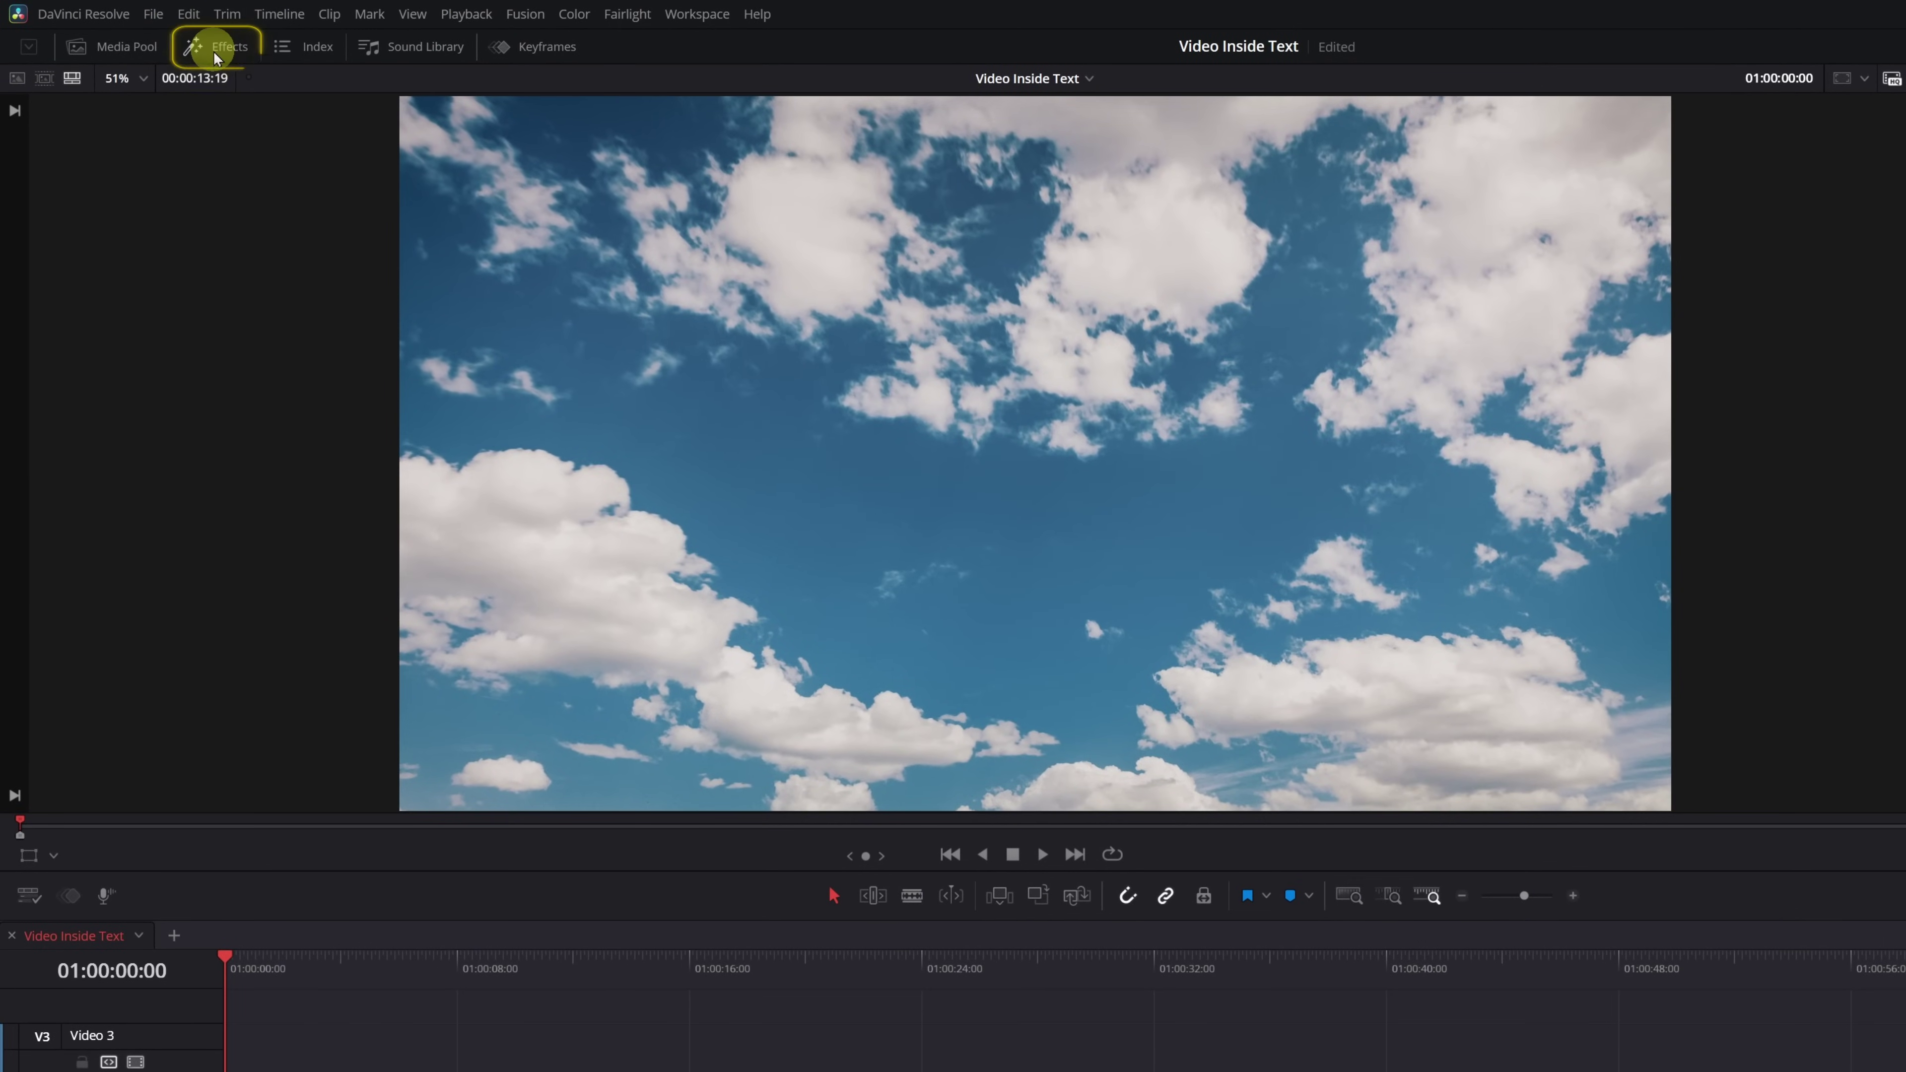
pyautogui.click(216, 52)
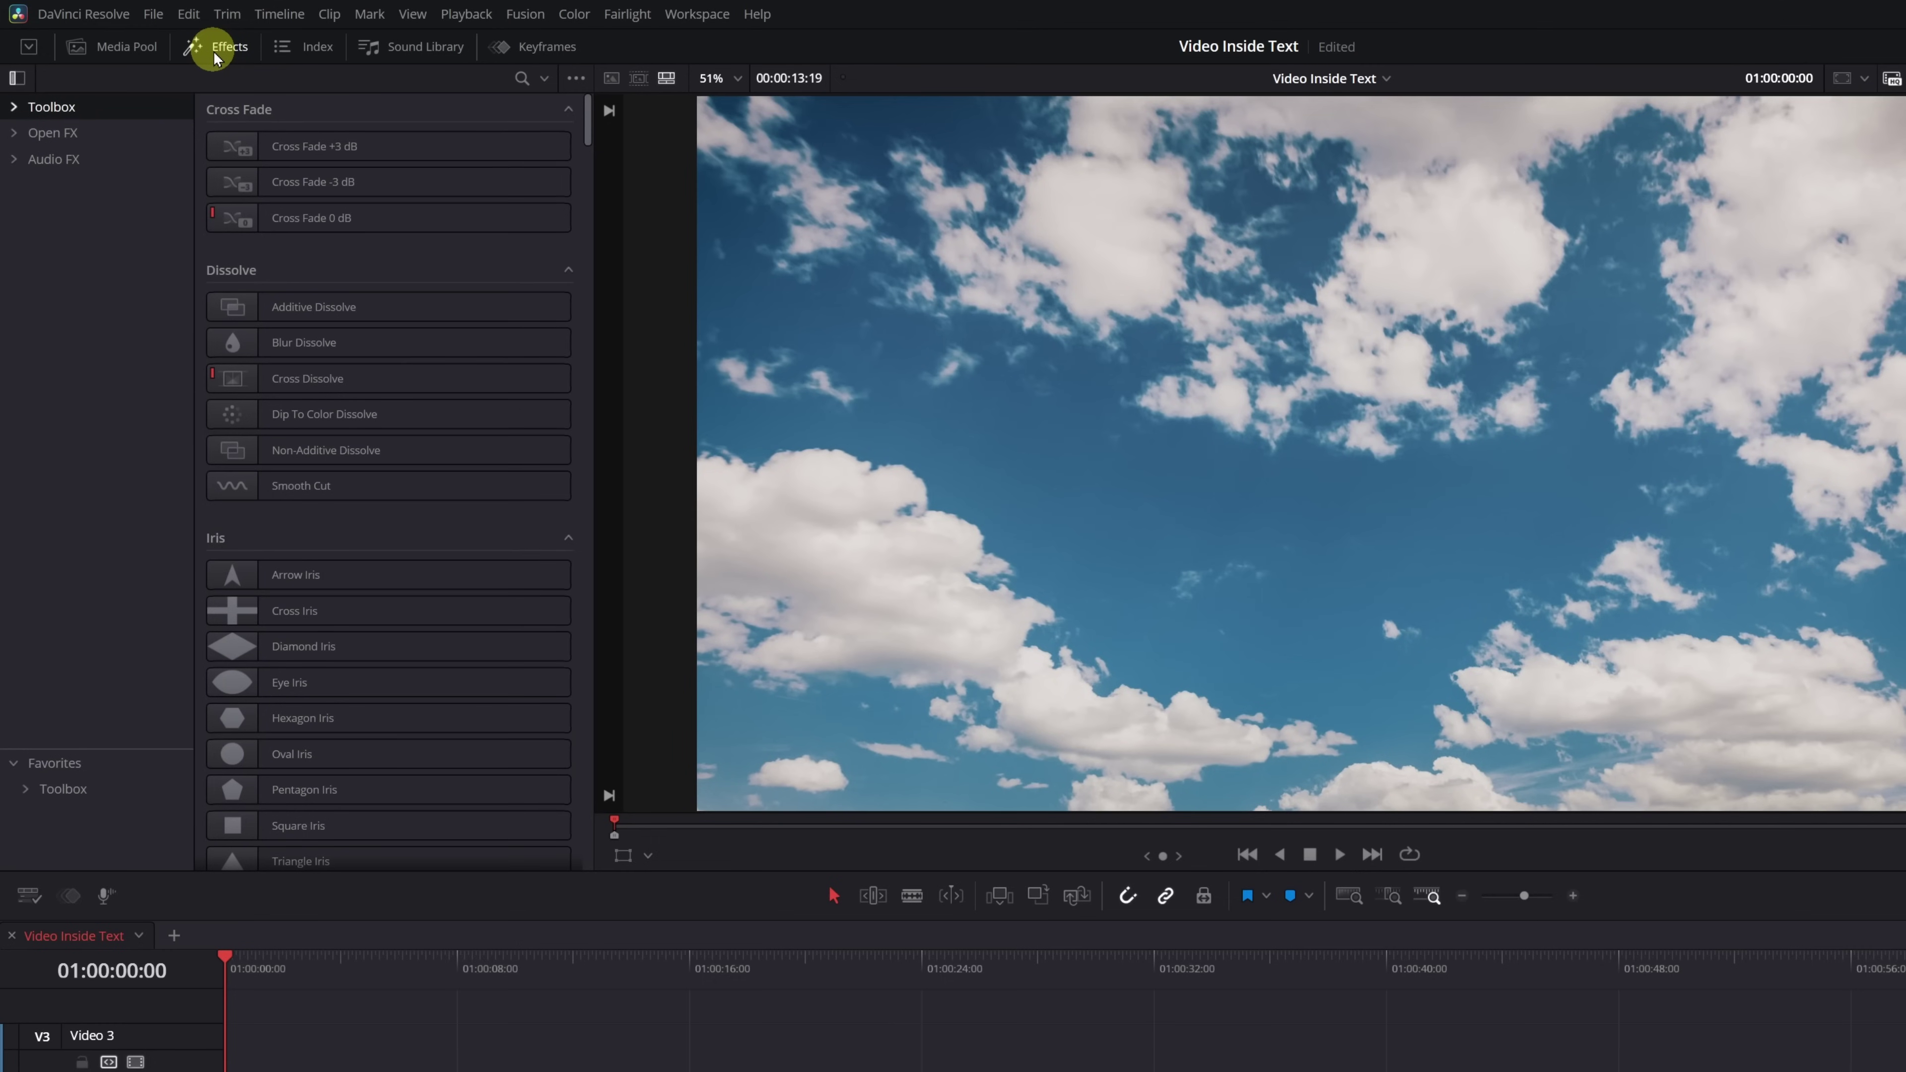
# Add the Toolbox Text title to Video 1, stretched to match the Clouds.mp4 clip's length.
pyautogui.click(13, 109)
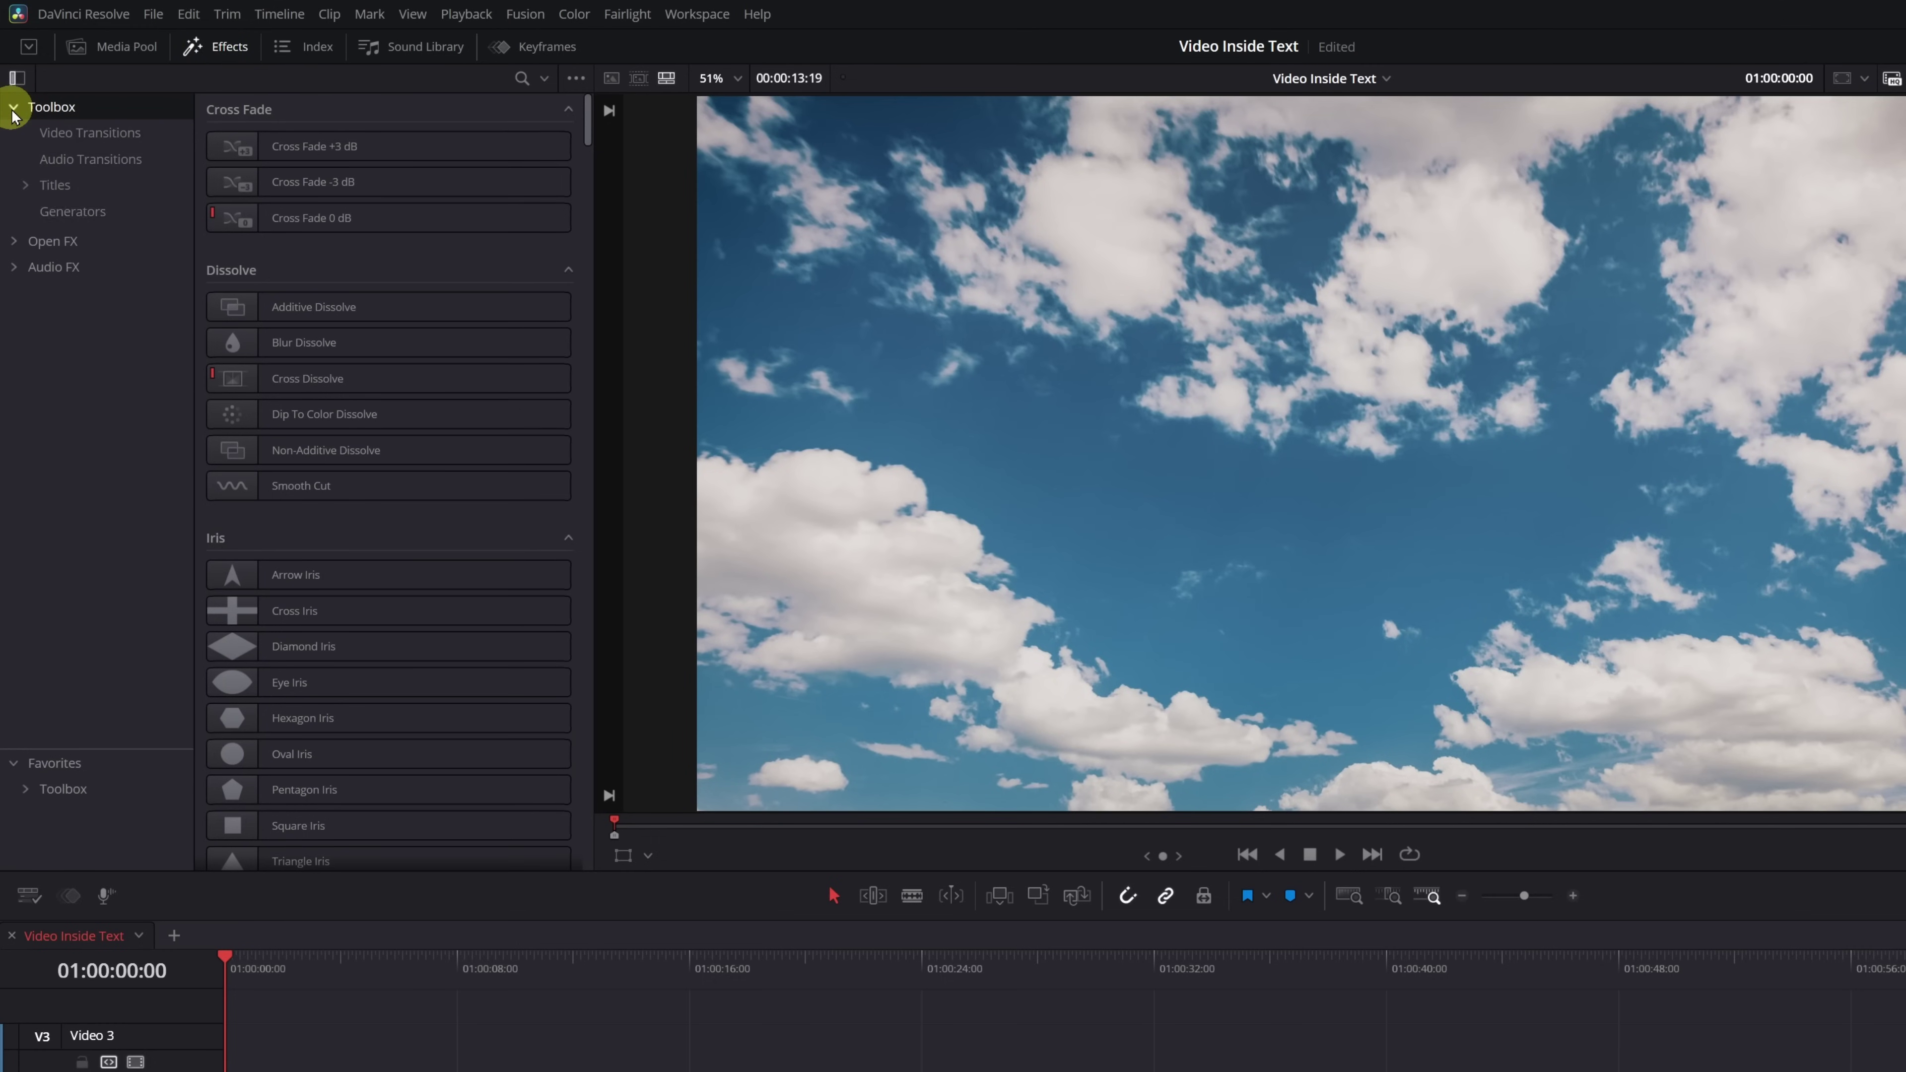
pyautogui.click(54, 187)
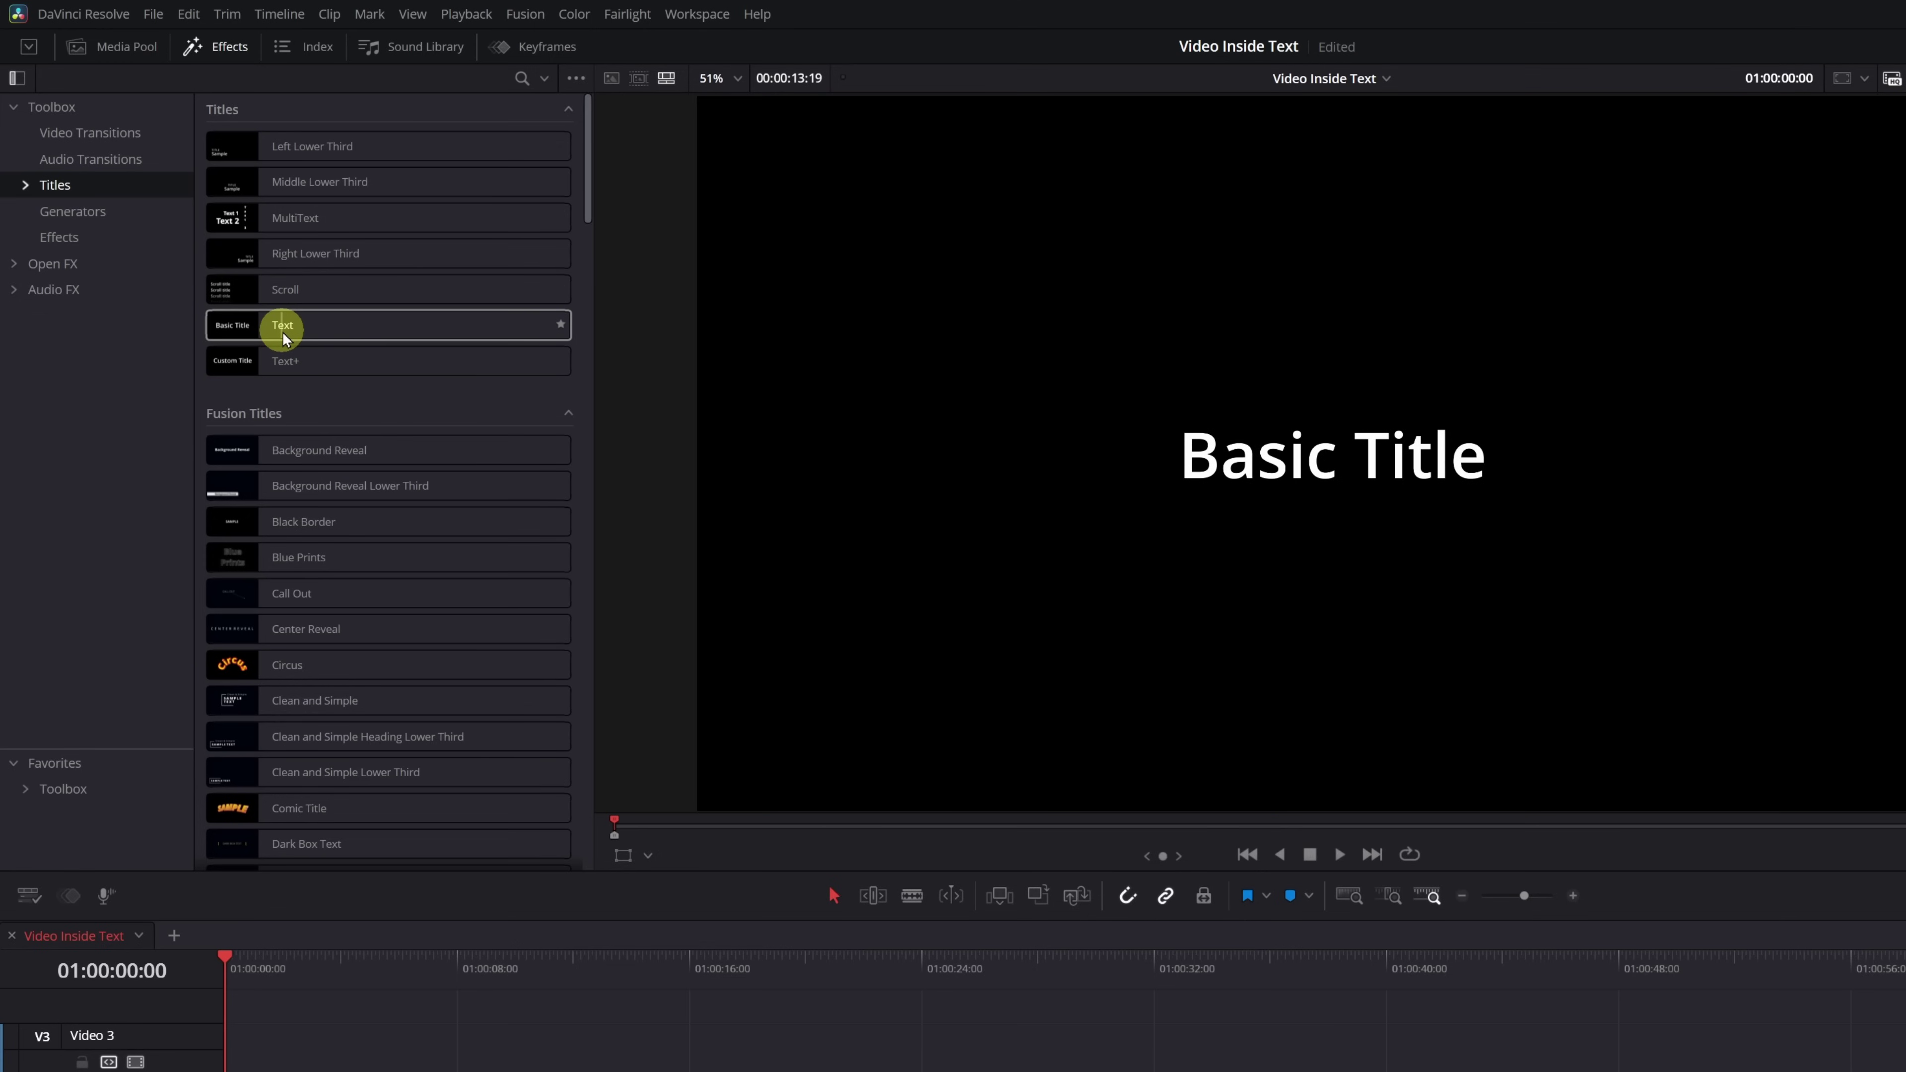
pyautogui.moveTo(283, 333); pyautogui.dragTo(306, 1020)
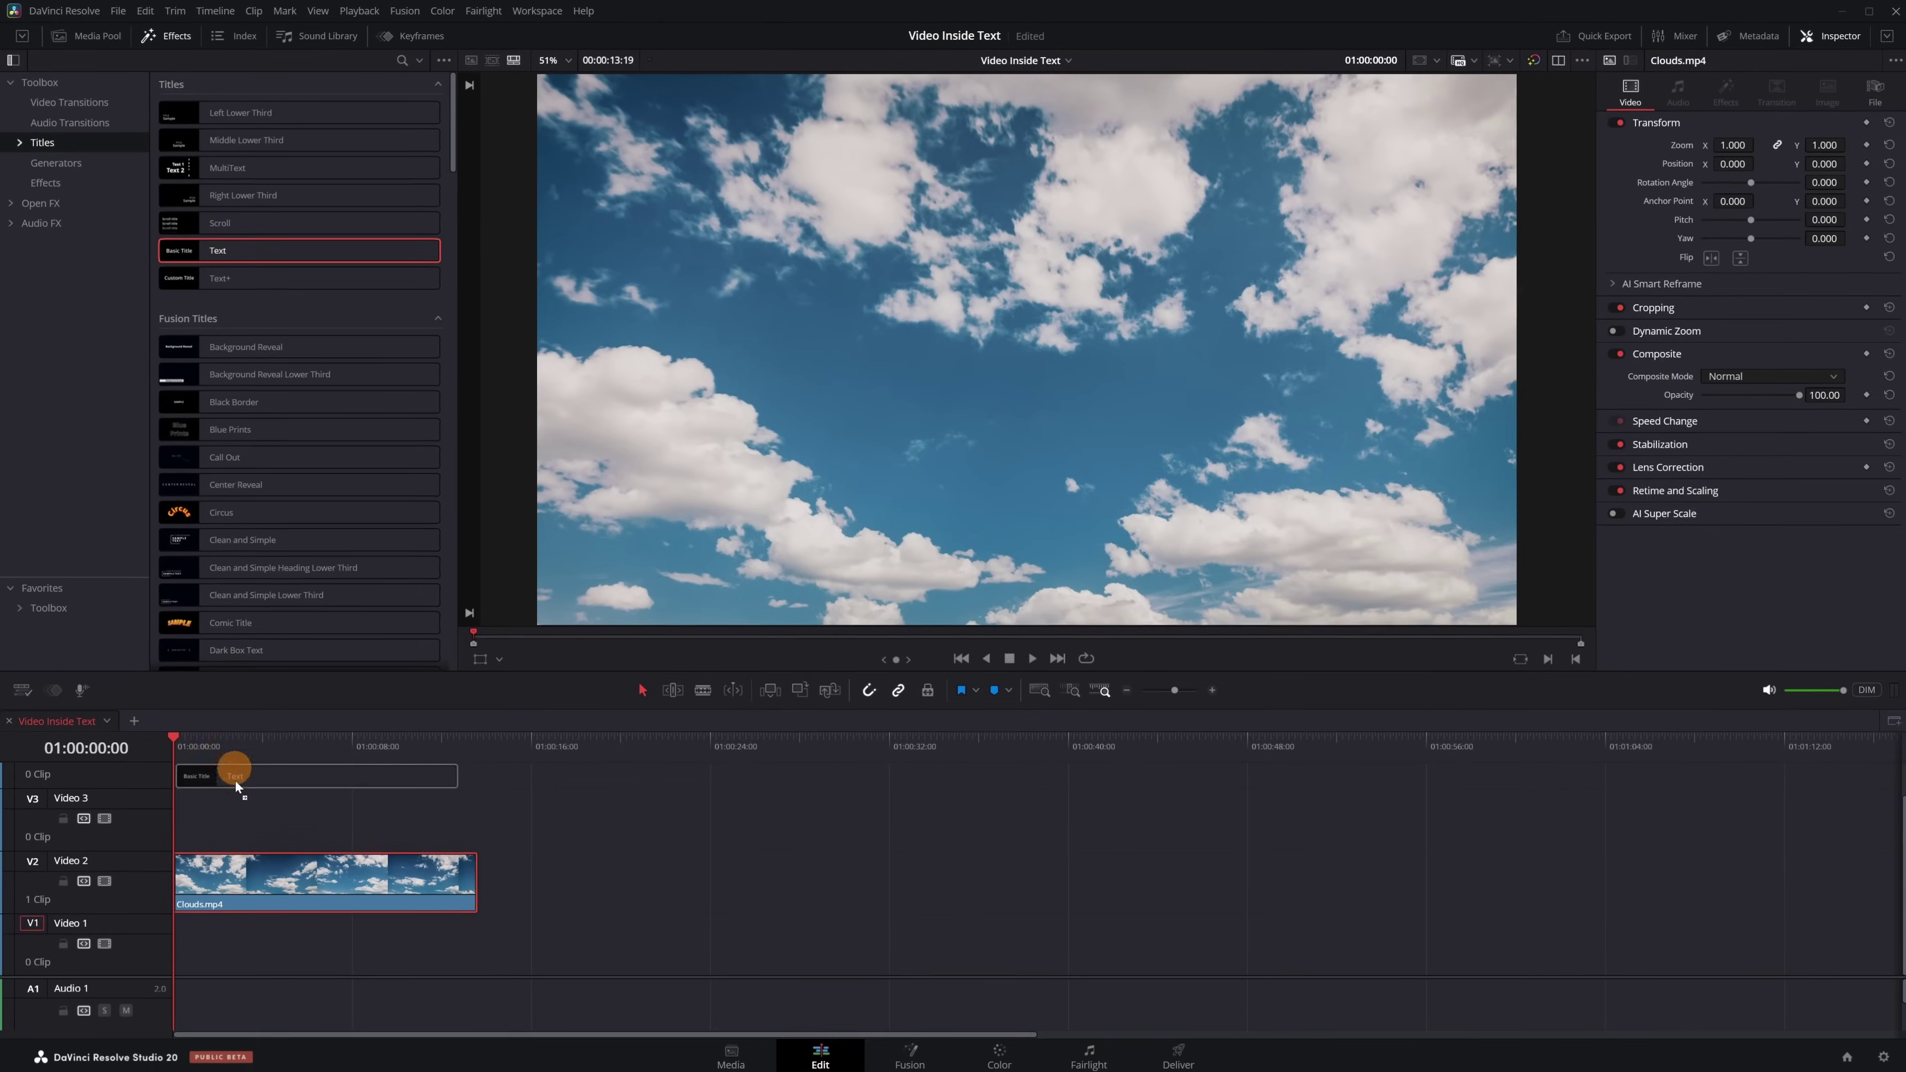
pyautogui.moveTo(236, 785); pyautogui.dragTo(466, 943)
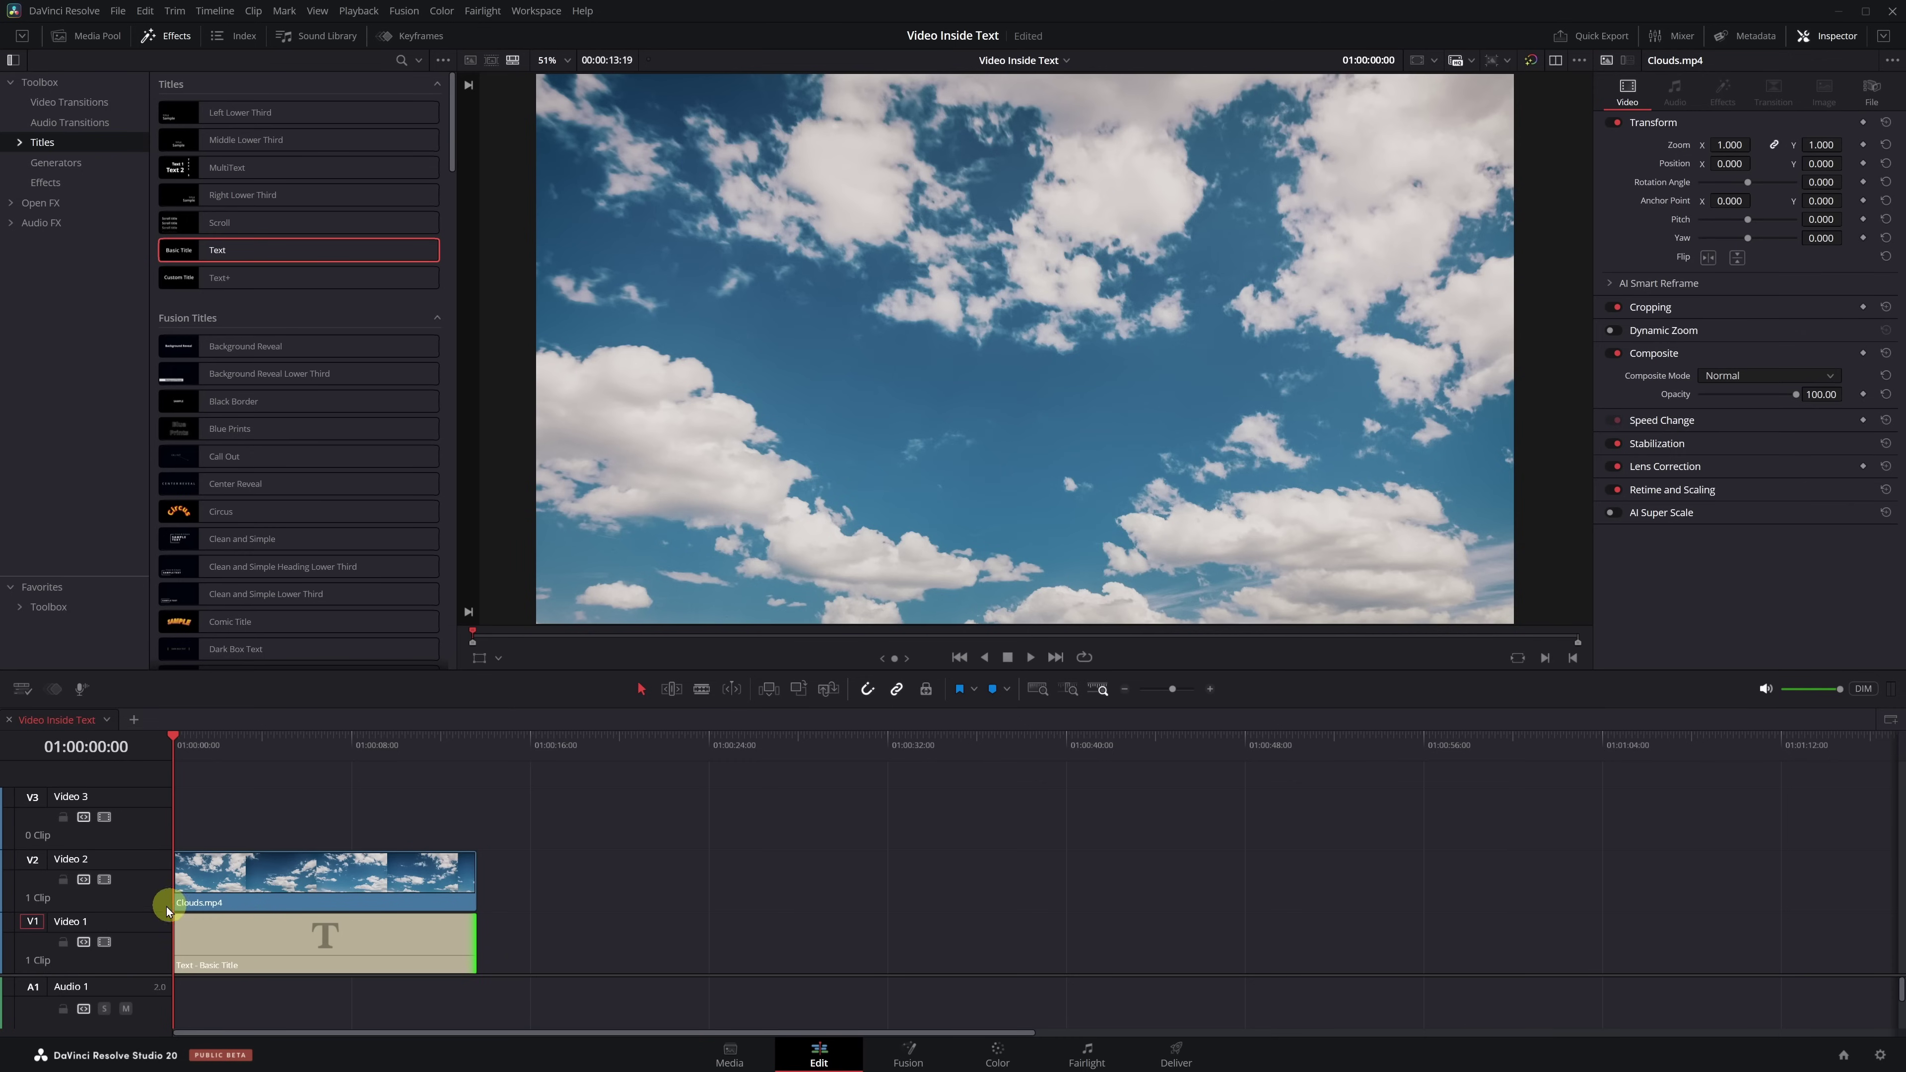
# Disable Video 2 and select the title's Basic Title placeholder text in the Inspector.
pyautogui.click(104, 880)
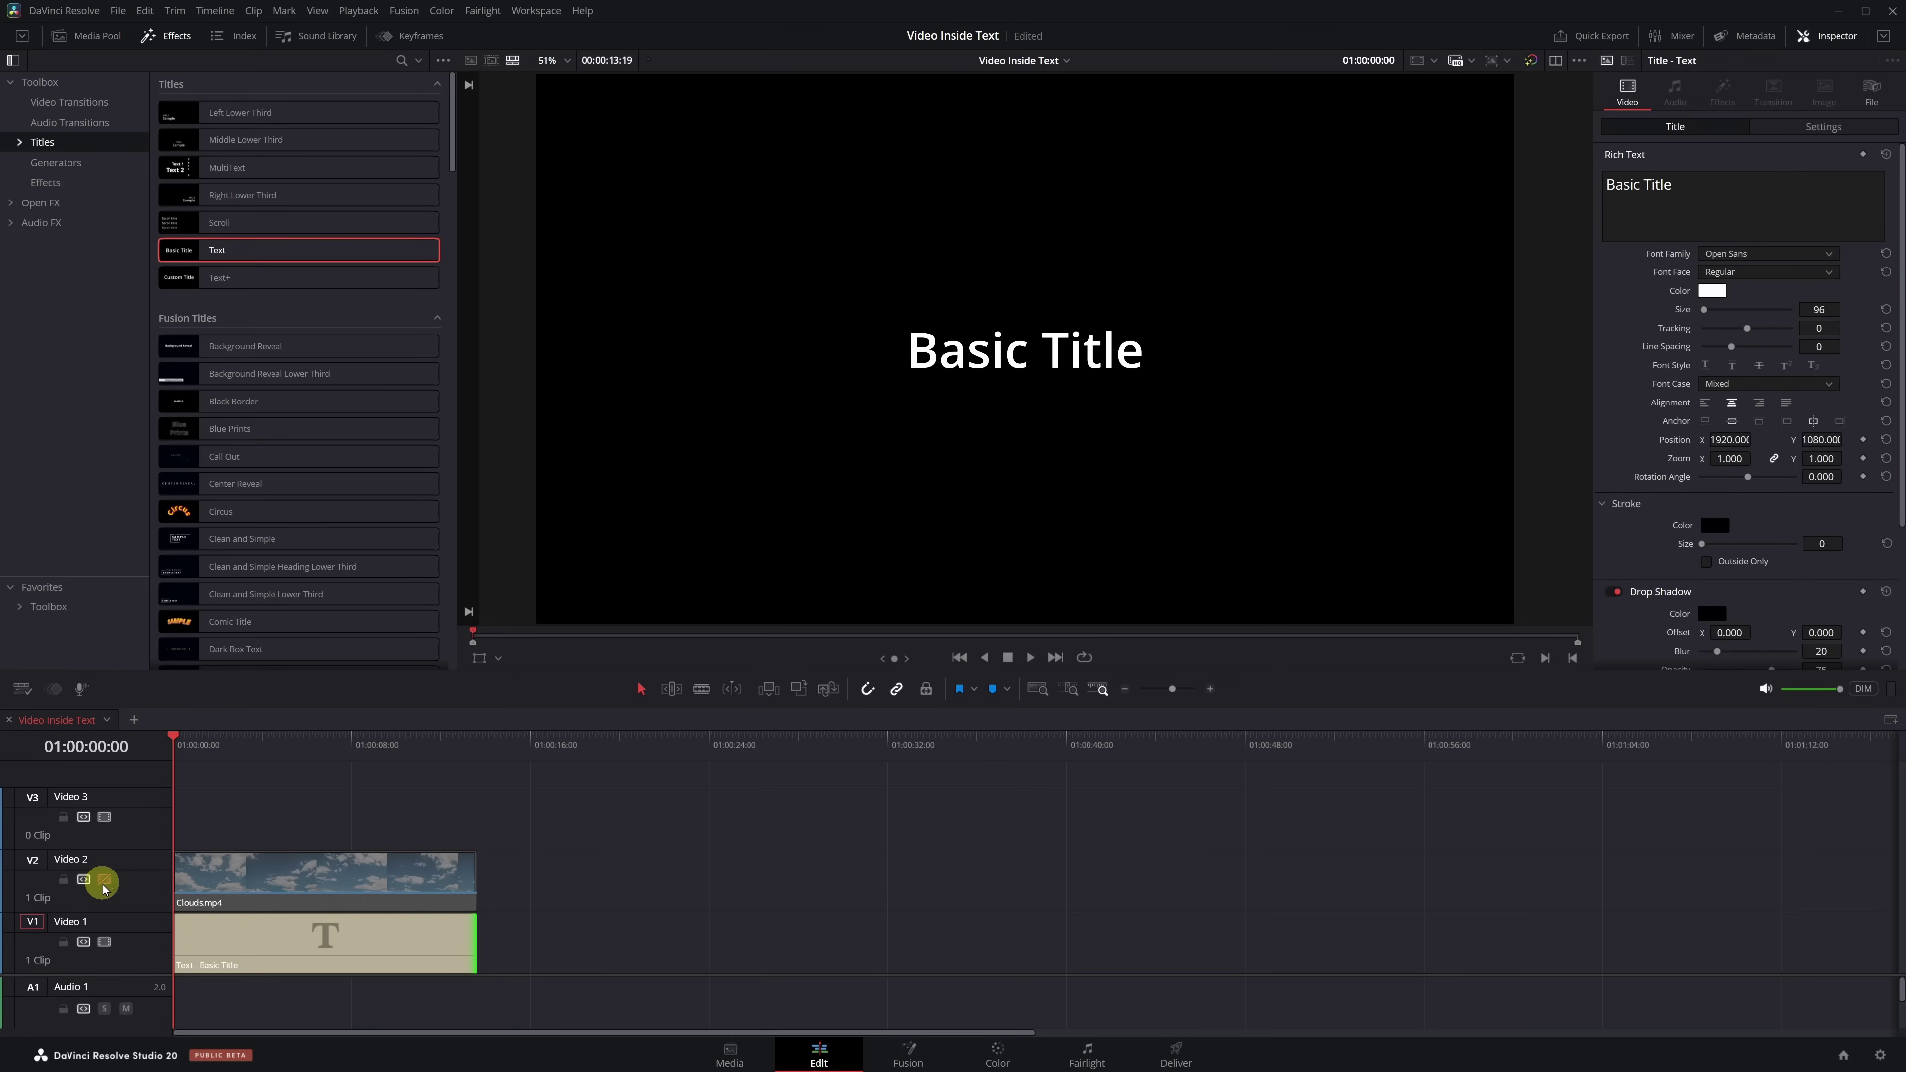
pyautogui.click(291, 955)
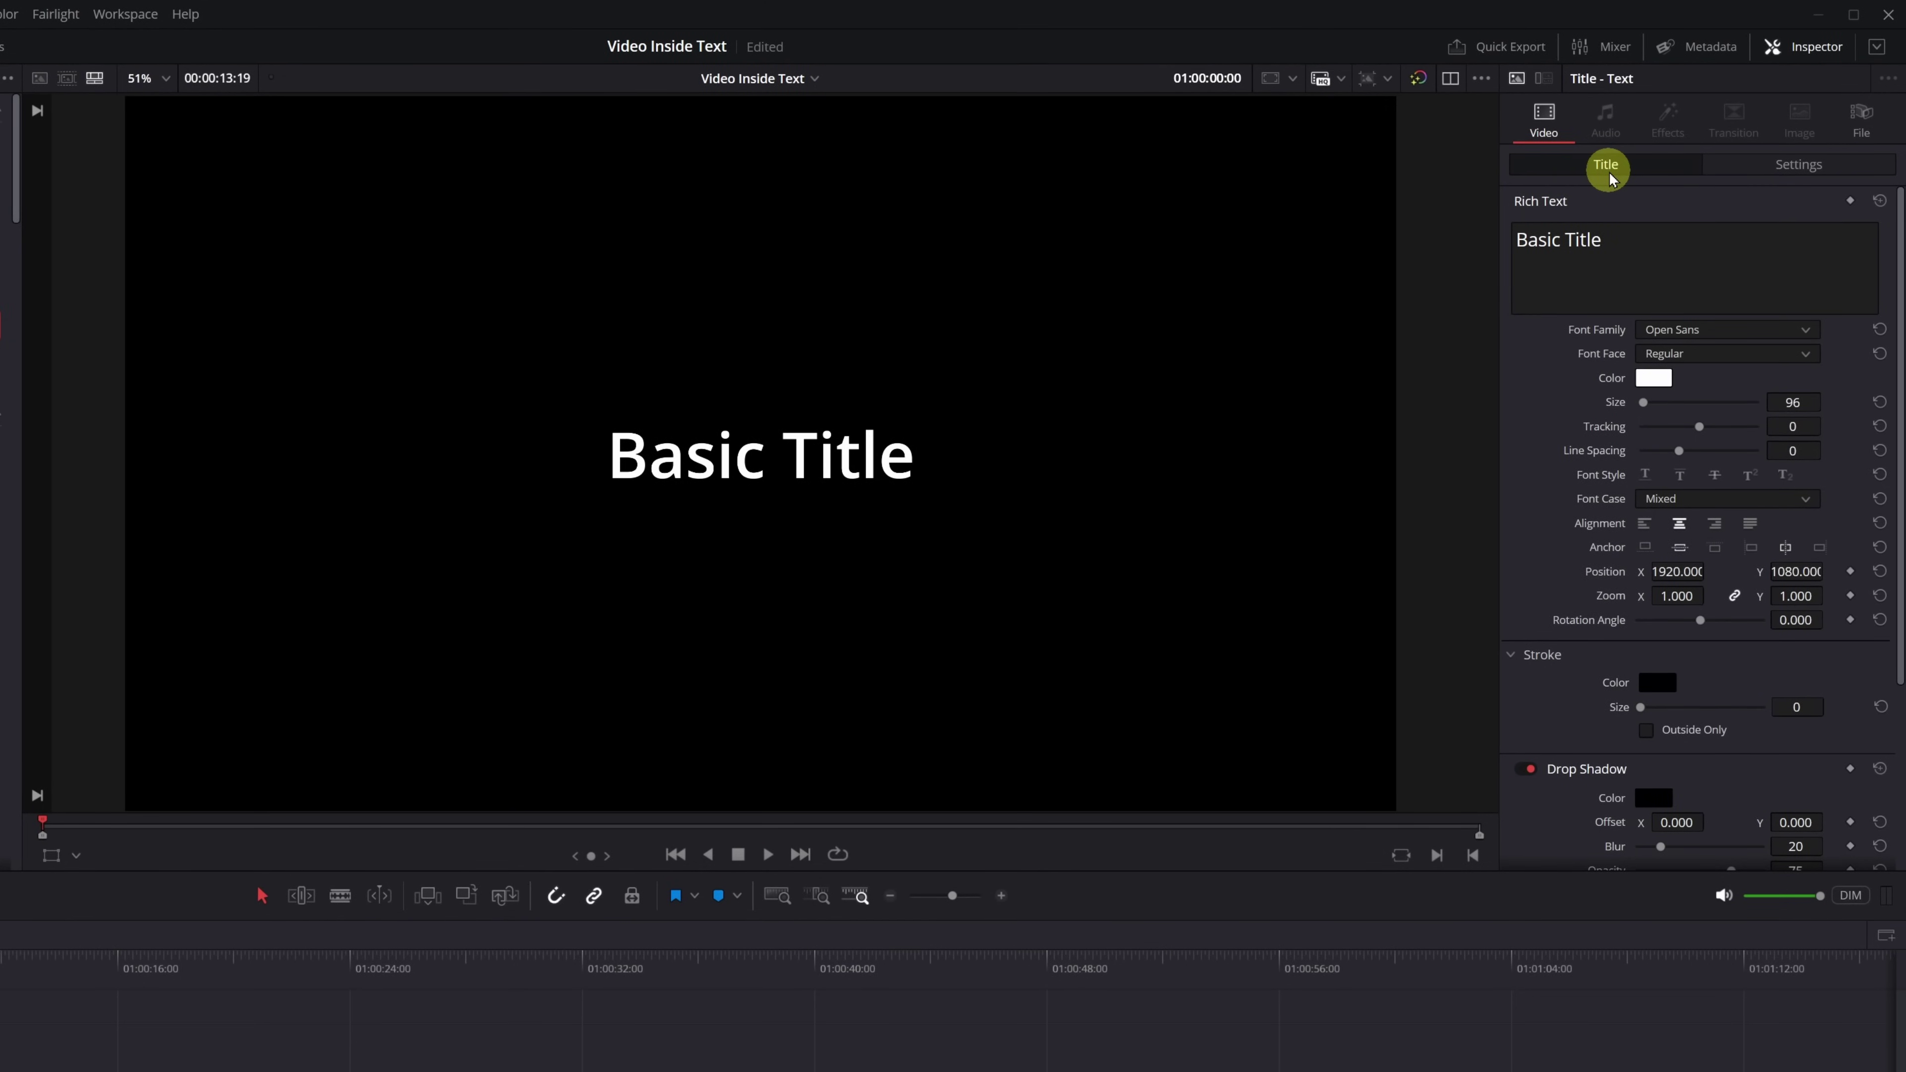
pyautogui.click(1812, 50)
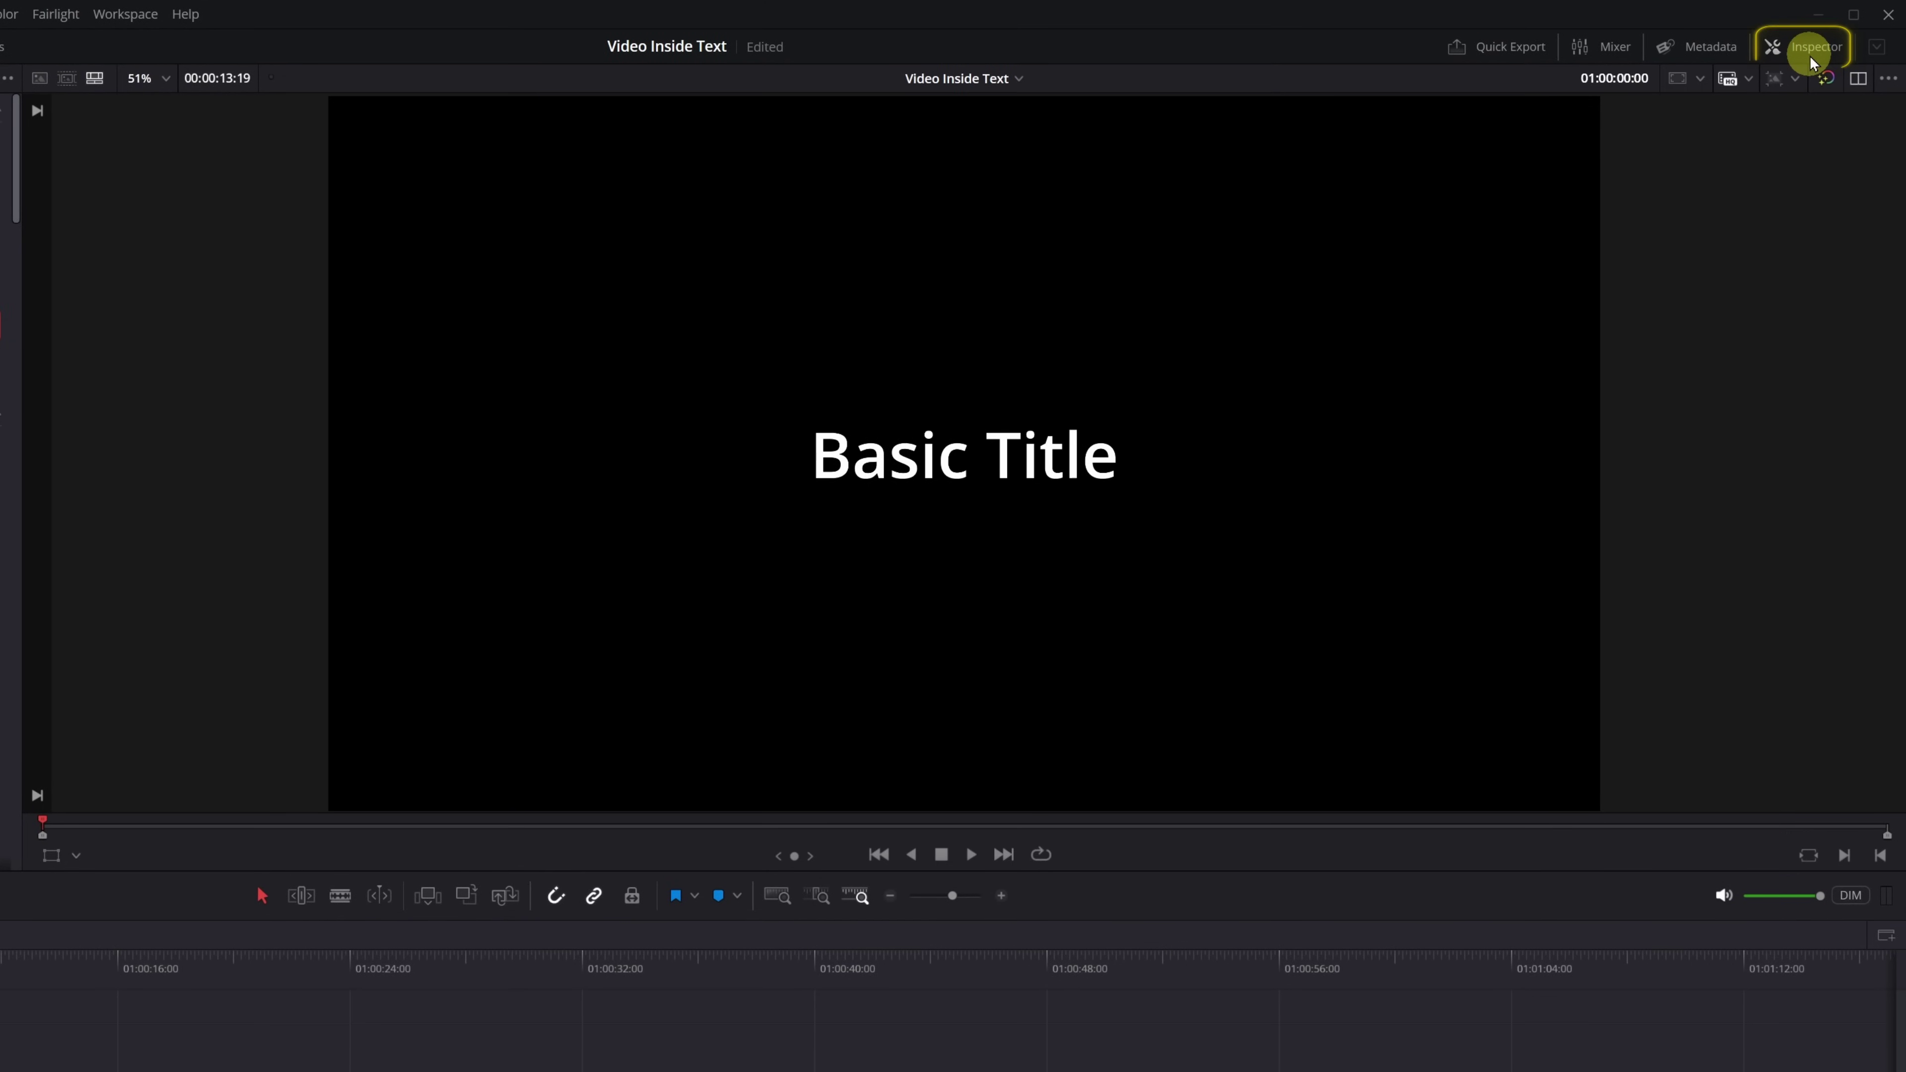
pyautogui.click(1812, 60)
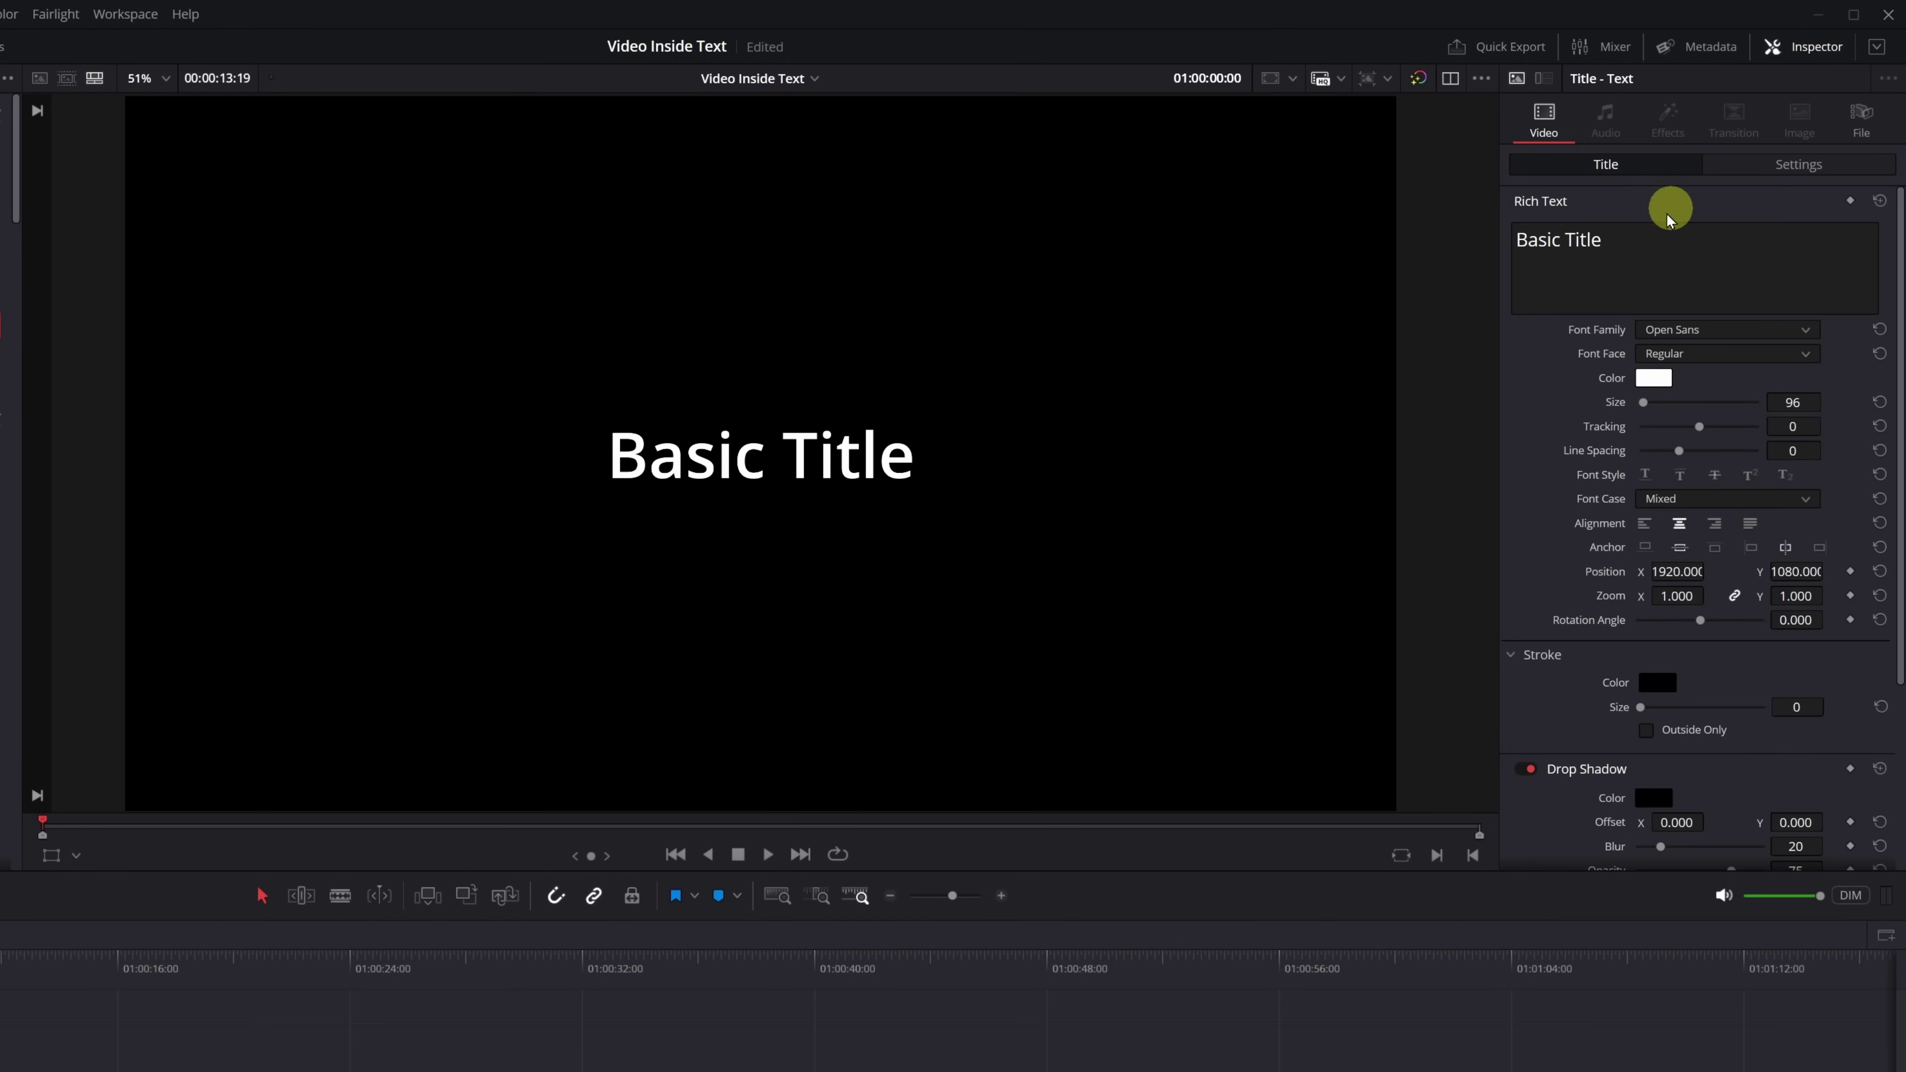
pyautogui.moveTo(1600, 240); pyautogui.dragTo(1518, 237)
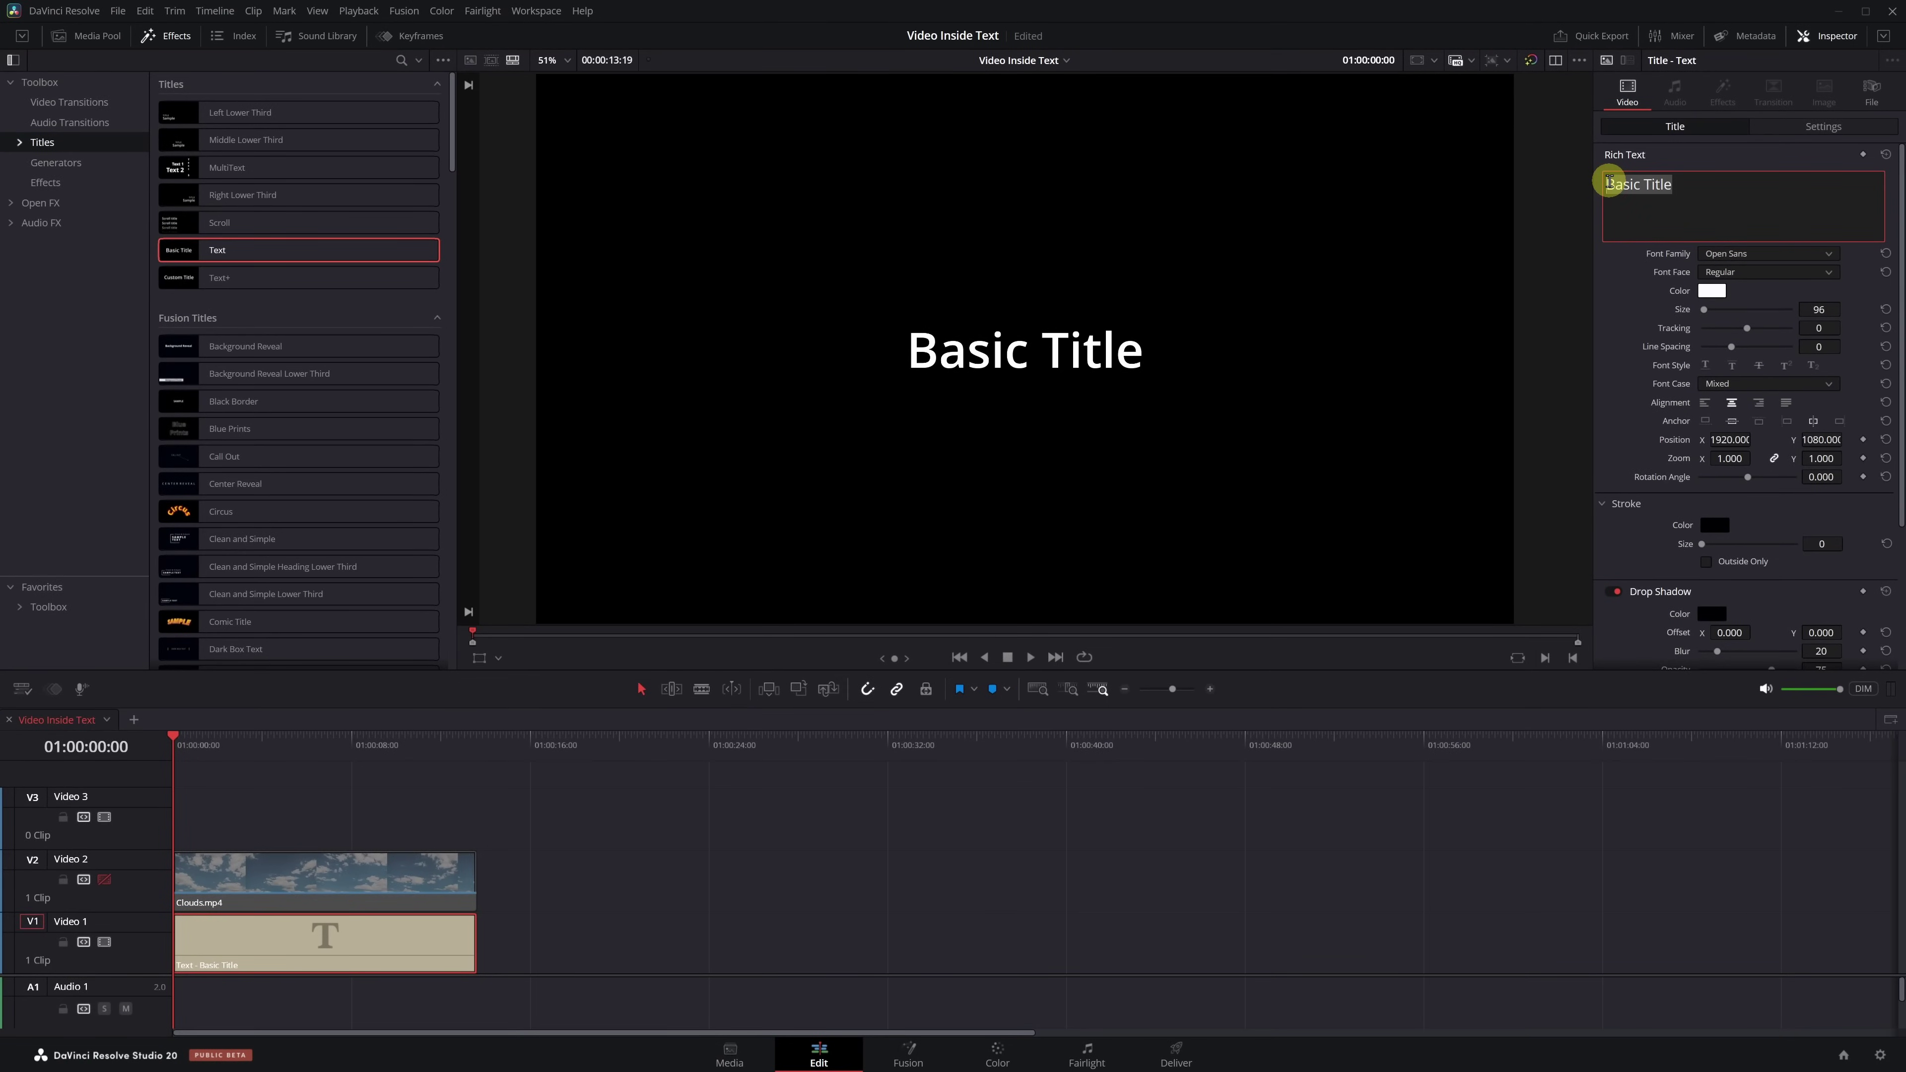
# Change the title to TEXT in Impact at size 1016, then re-enable Video 2.
pyautogui.write('TEXT')
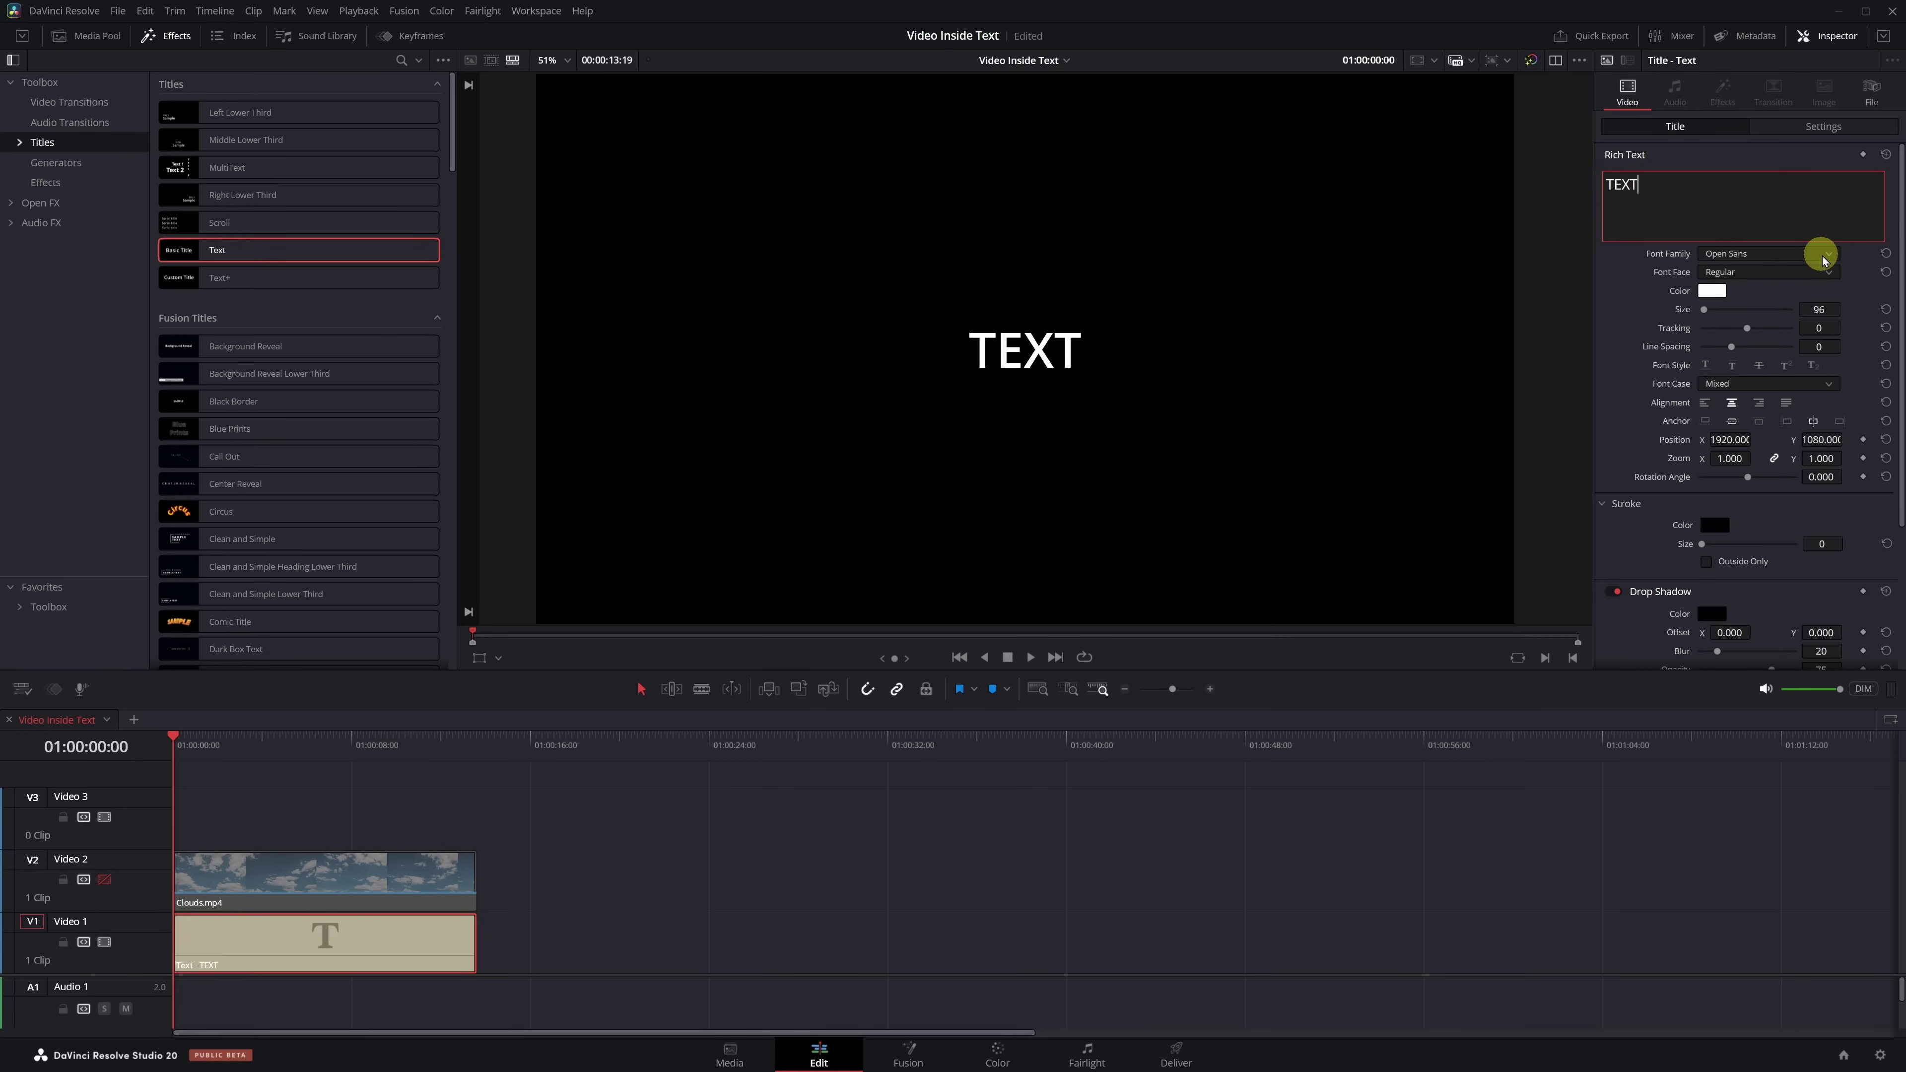
pyautogui.click(1827, 256)
pyautogui.press('i')
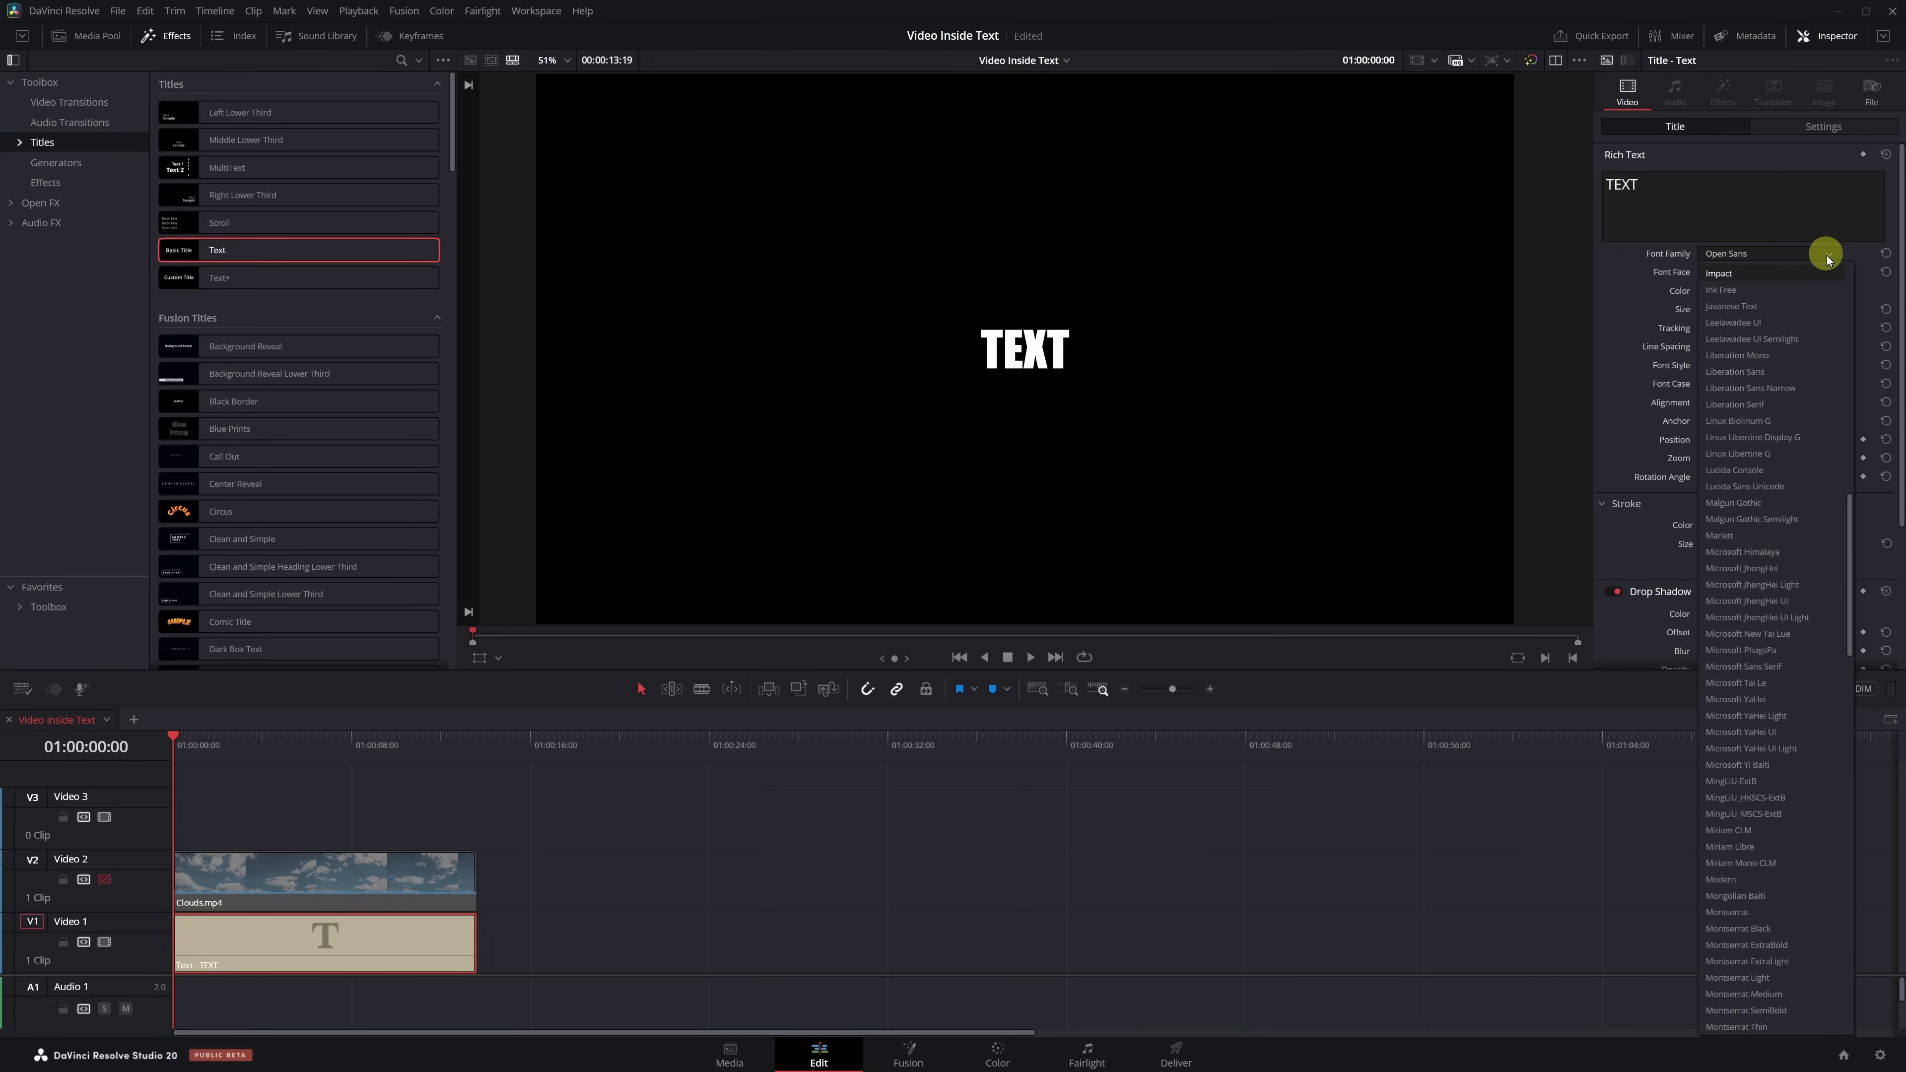
pyautogui.click(1722, 275)
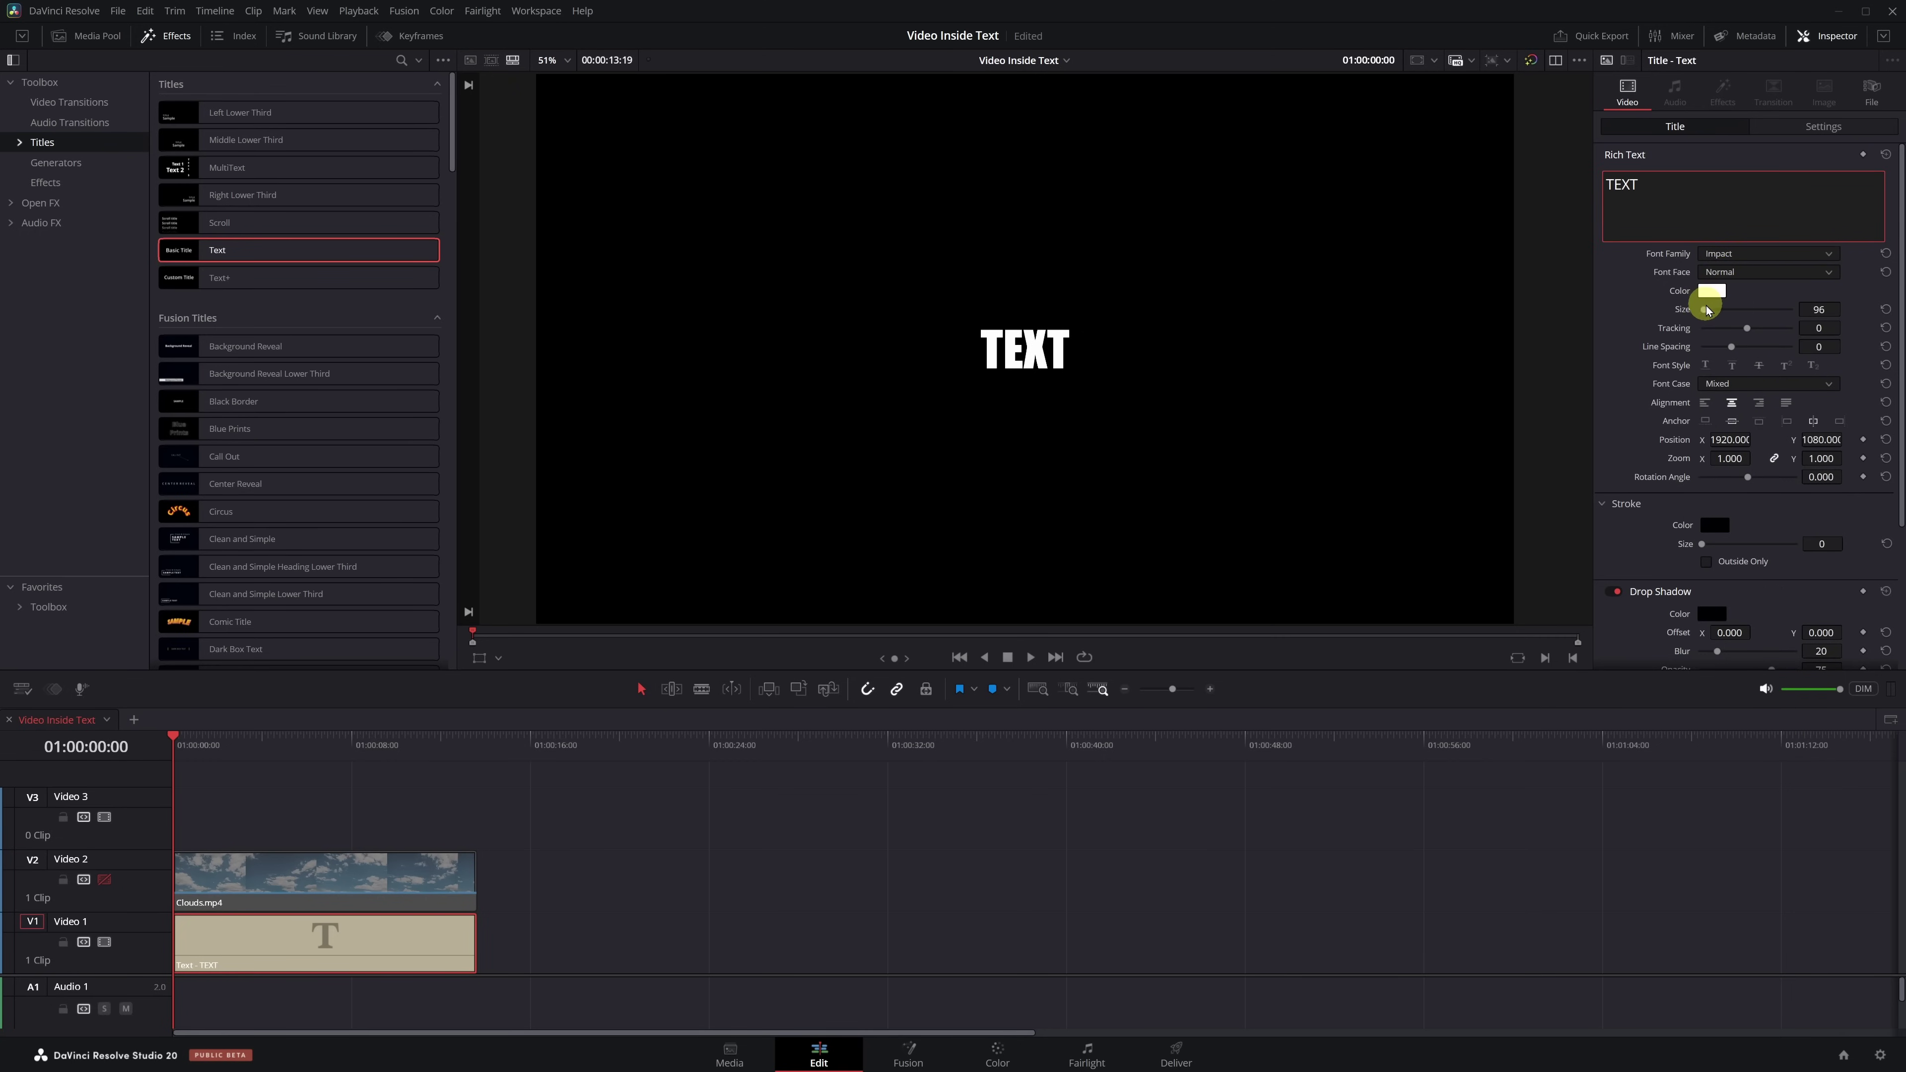
pyautogui.moveTo(1705, 312); pyautogui.dragTo(1726, 314)
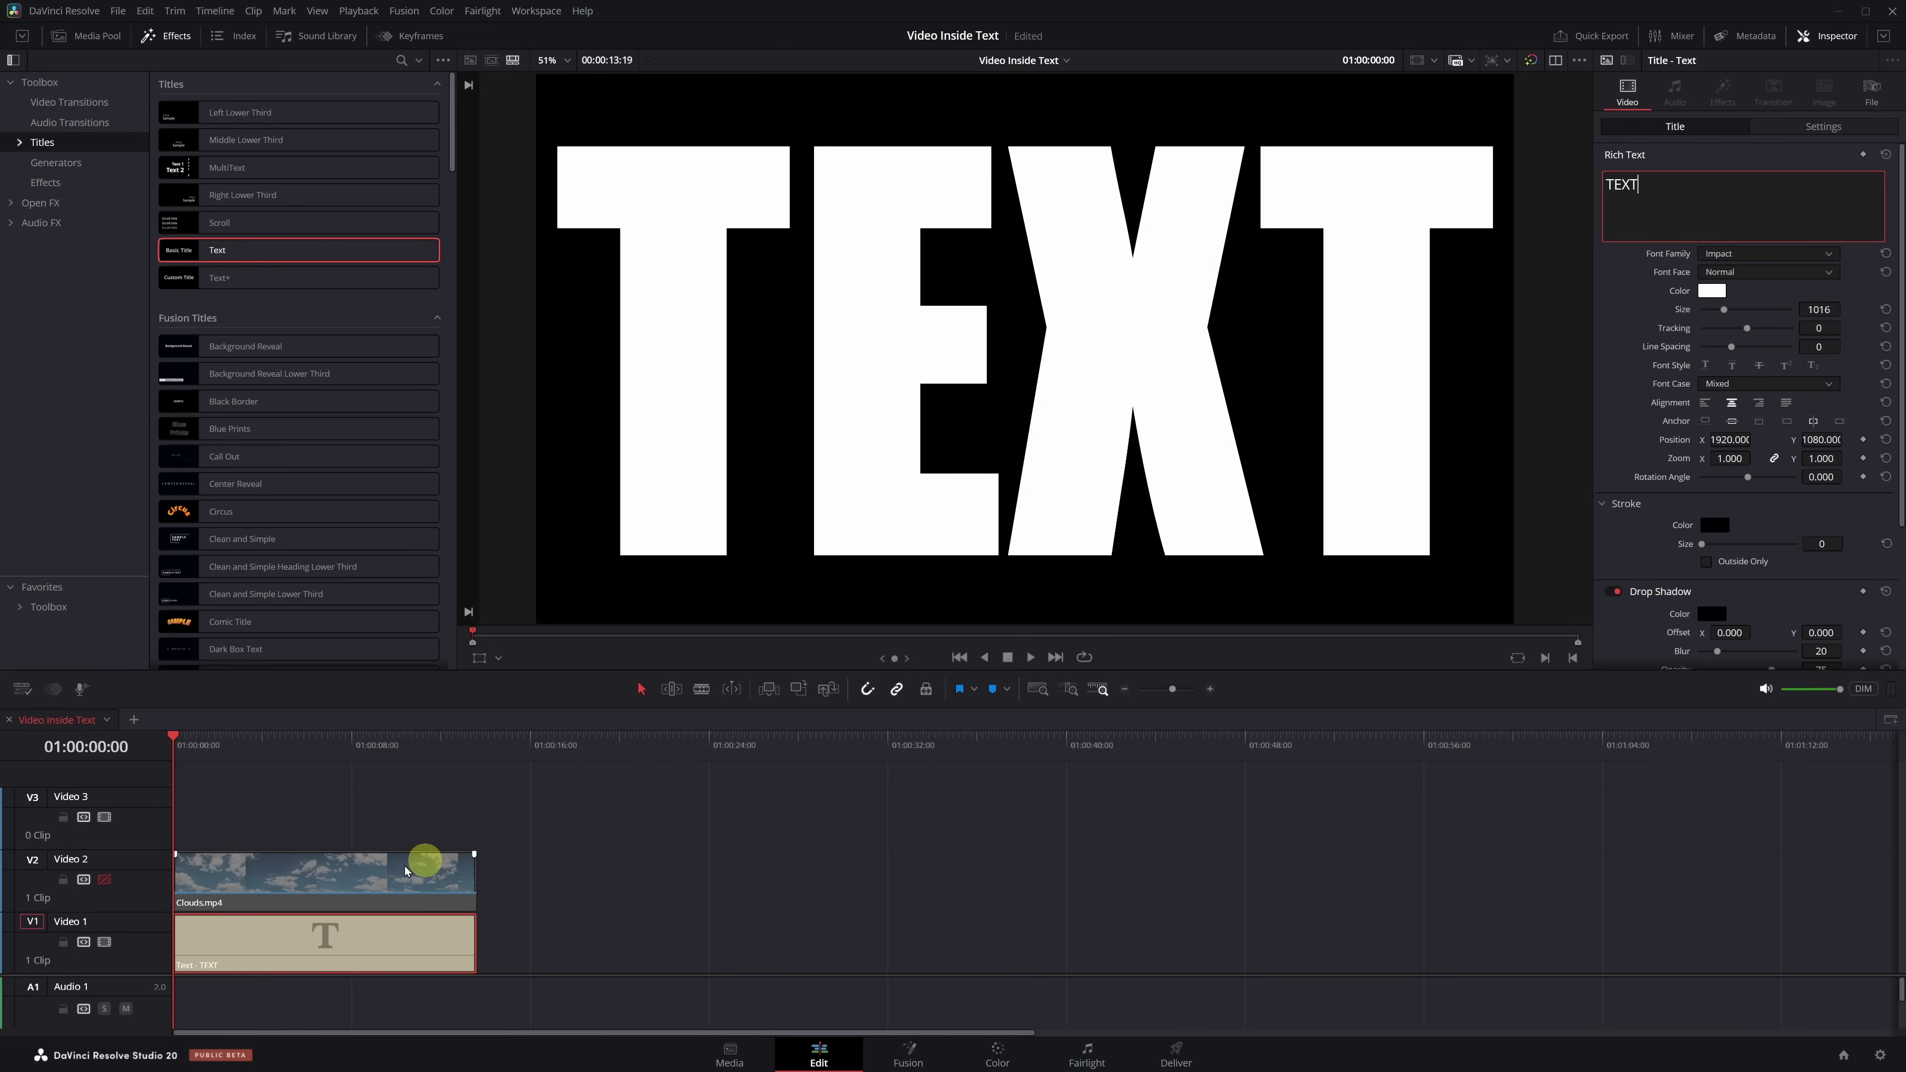
pyautogui.click(105, 880)
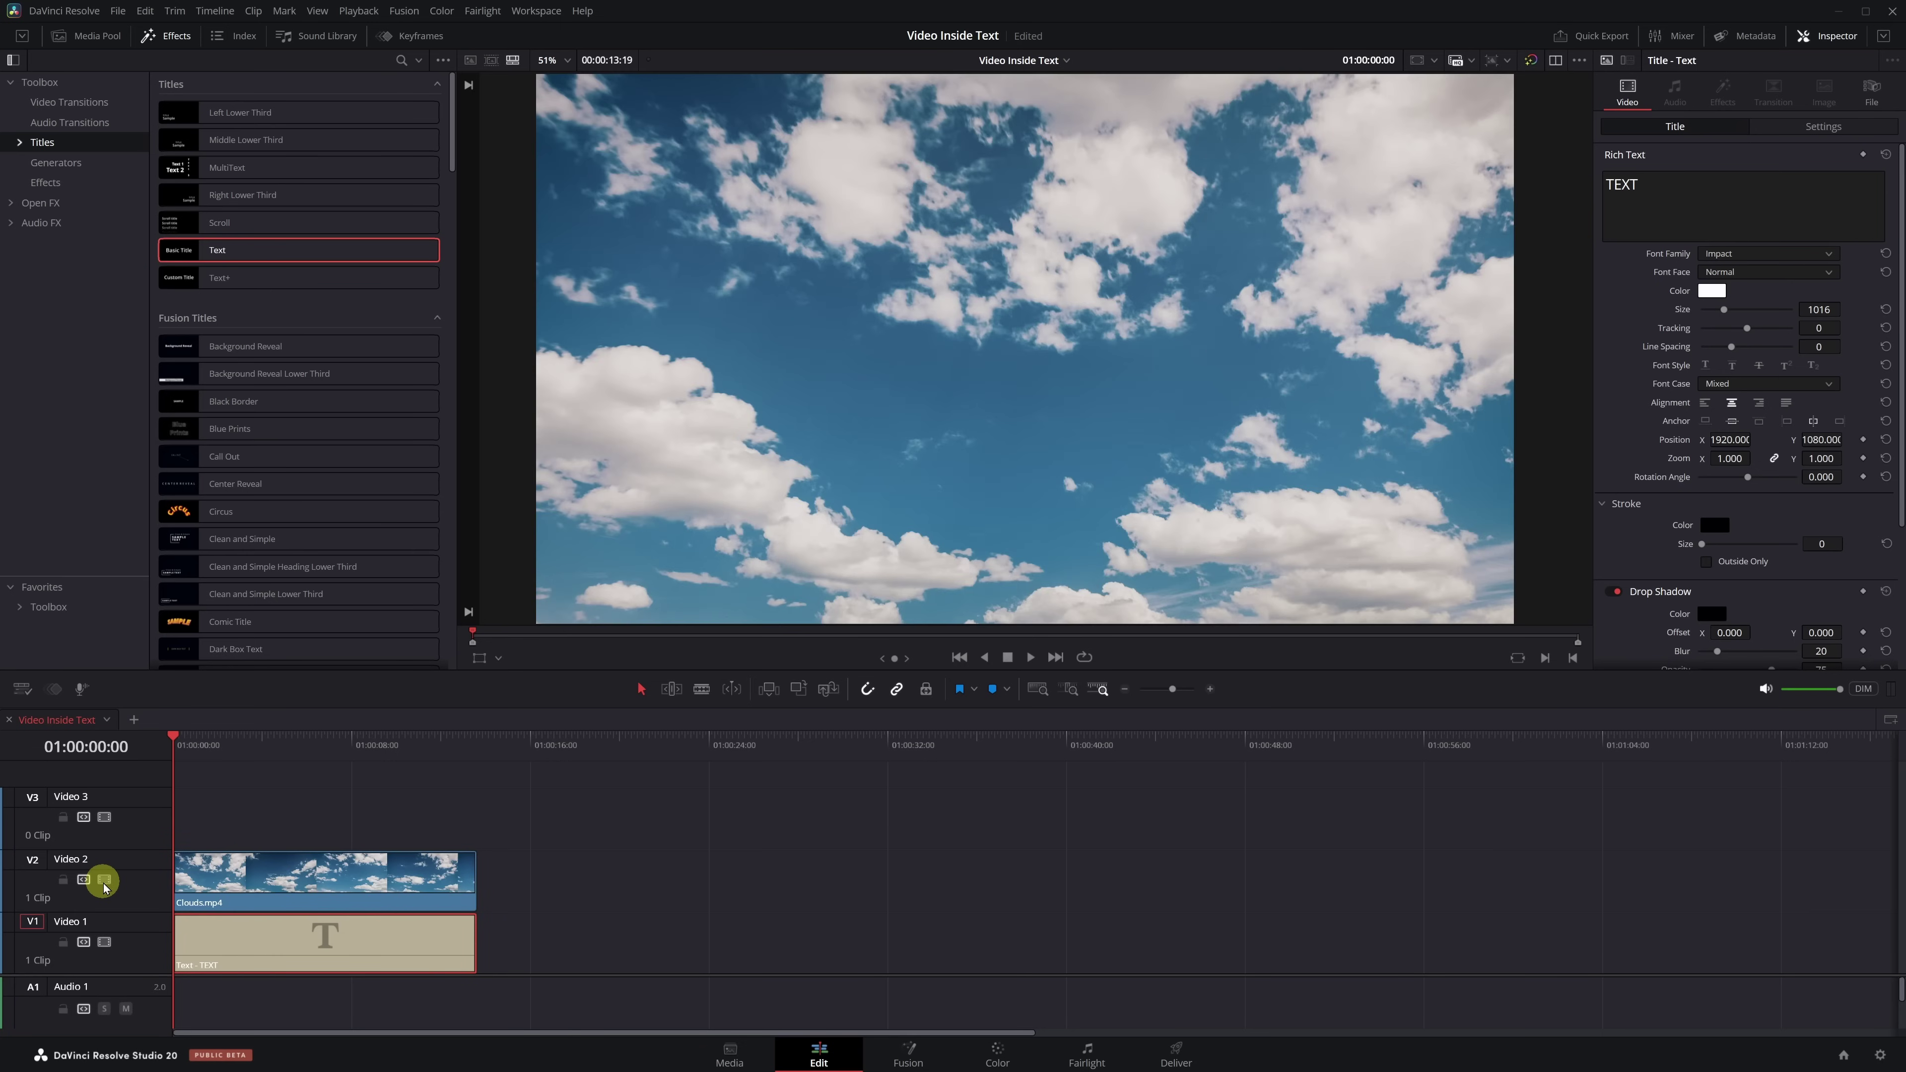
# Set the Clouds.mp4 clip's composite mode to Foreground.
pyautogui.click(289, 889)
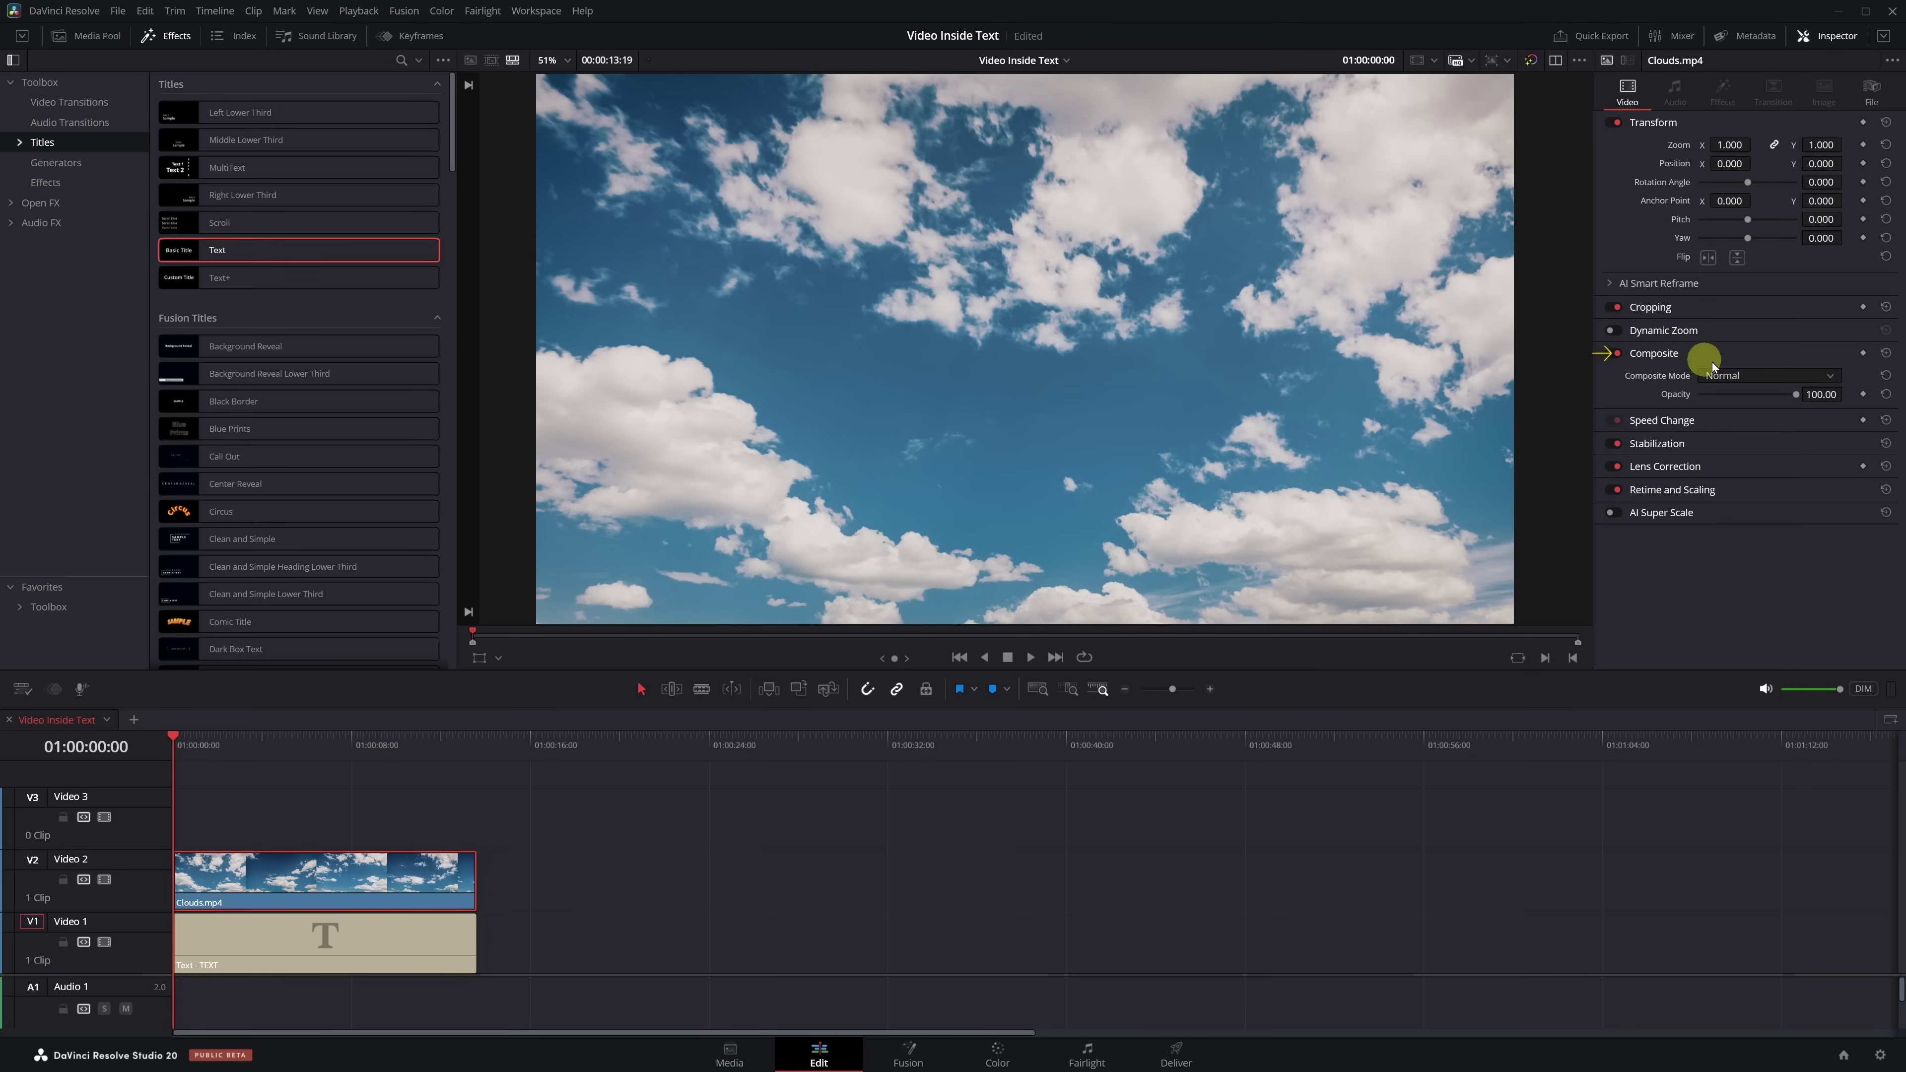
pyautogui.click(1830, 377)
pyautogui.moveTo(1837, 400); pyautogui.dragTo(1837, 520)
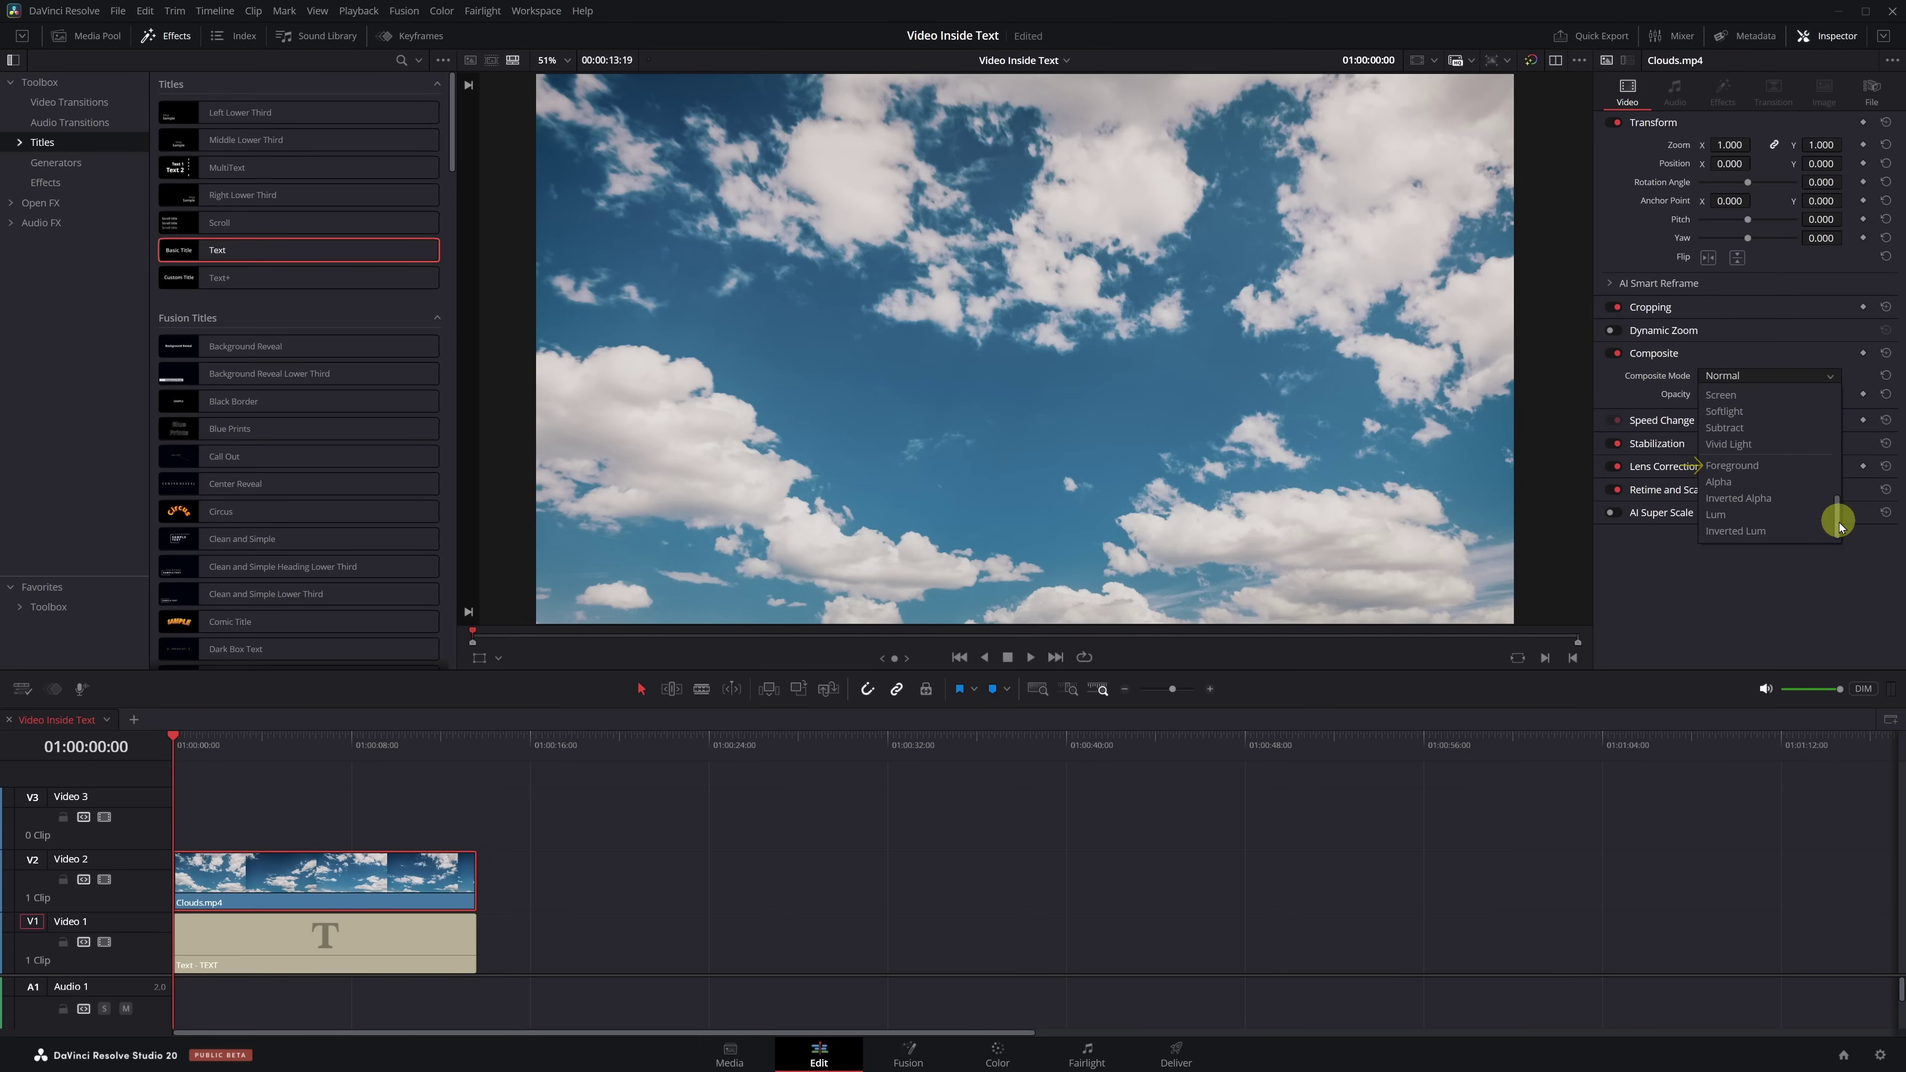
pyautogui.click(1728, 466)
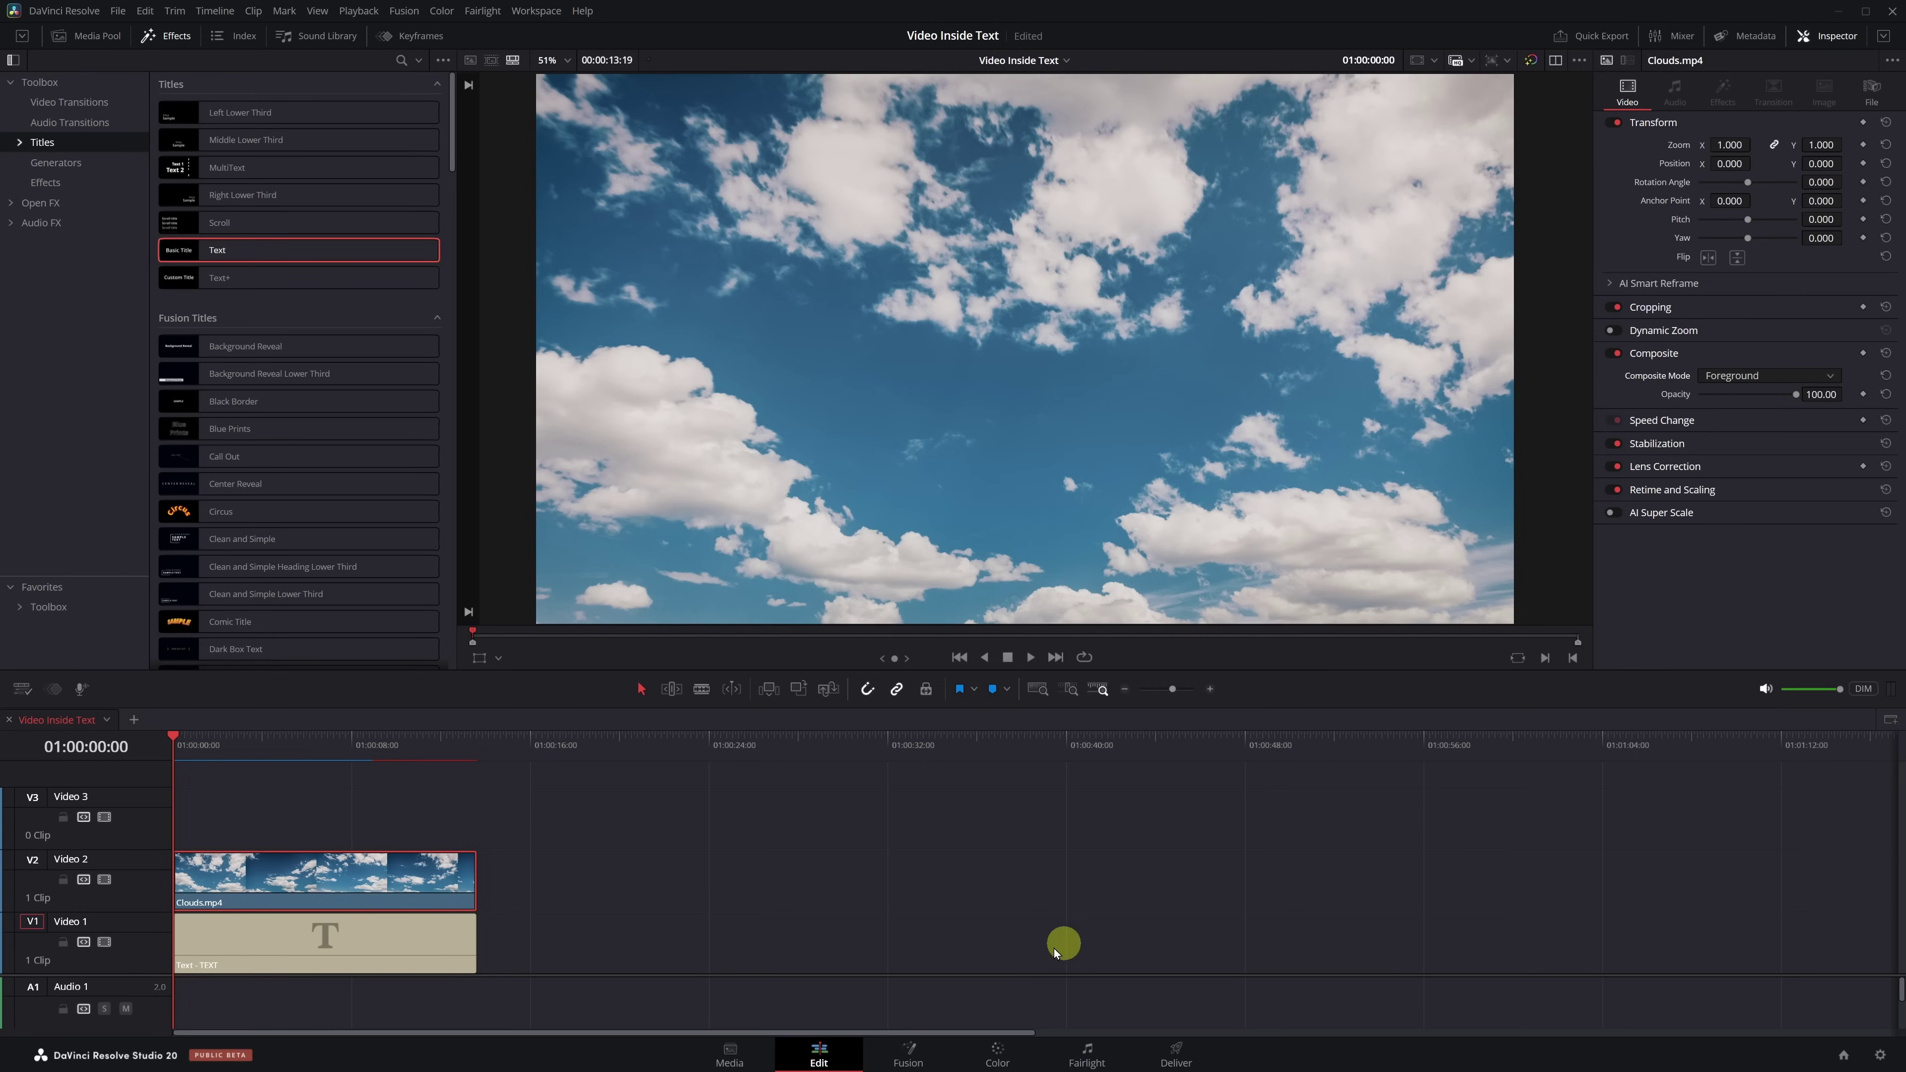
pyautogui.click(324, 951)
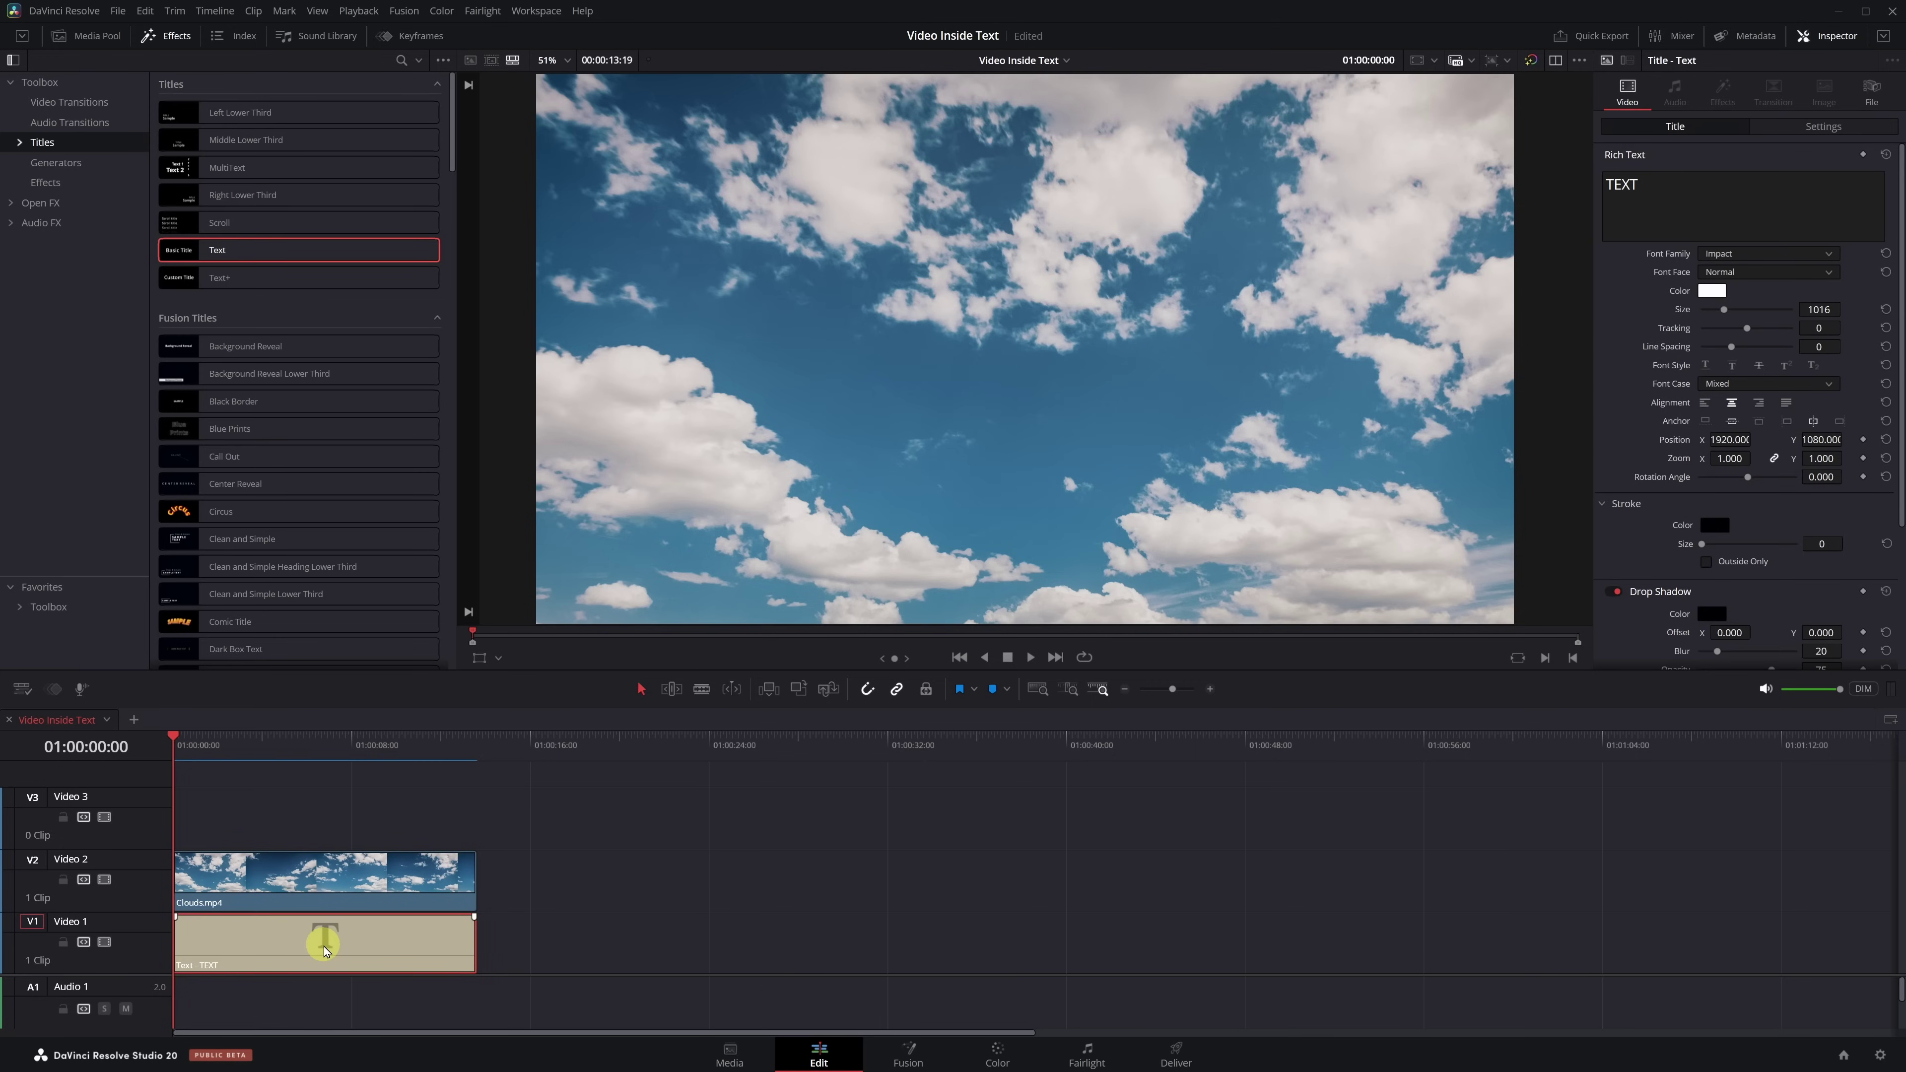
# Set the TEXT title's composite mode to Alpha and play back to check the clouds inside the letters.
pyautogui.click(1811, 128)
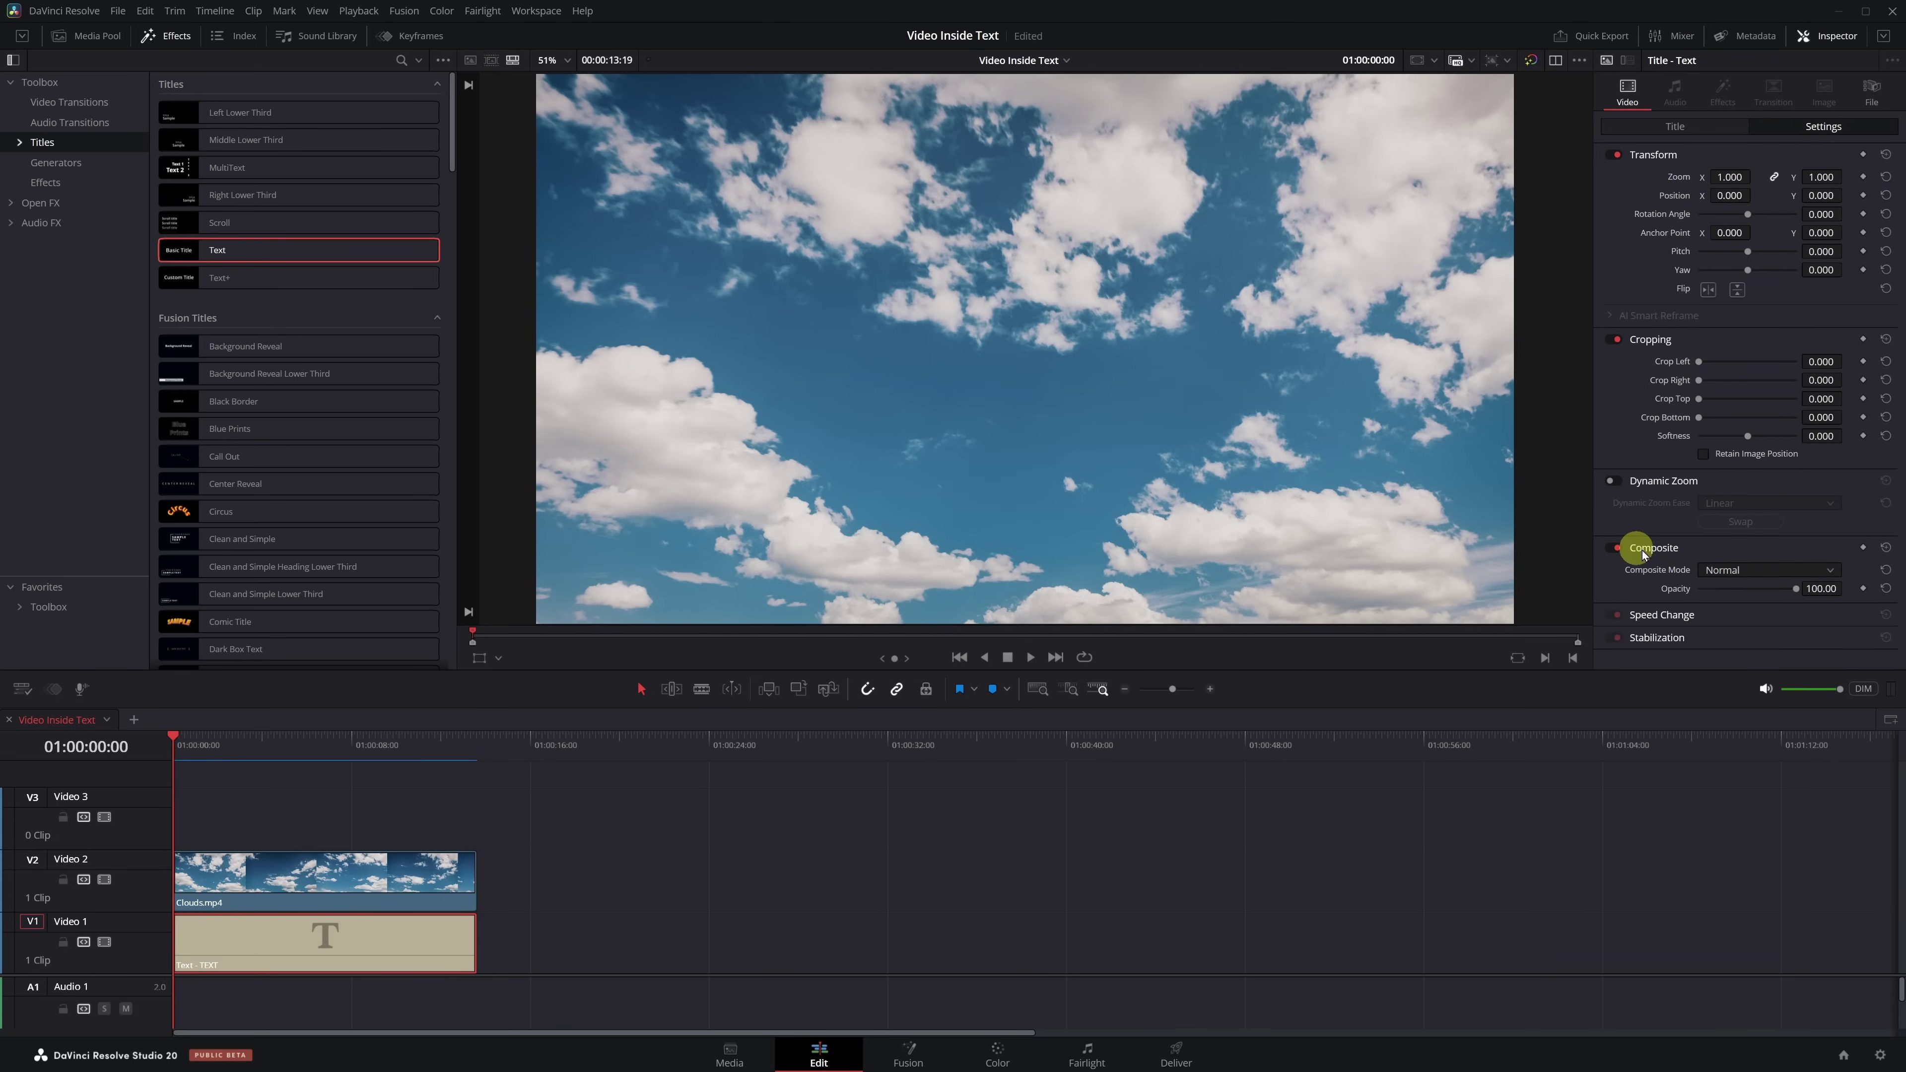
pyautogui.click(1828, 572)
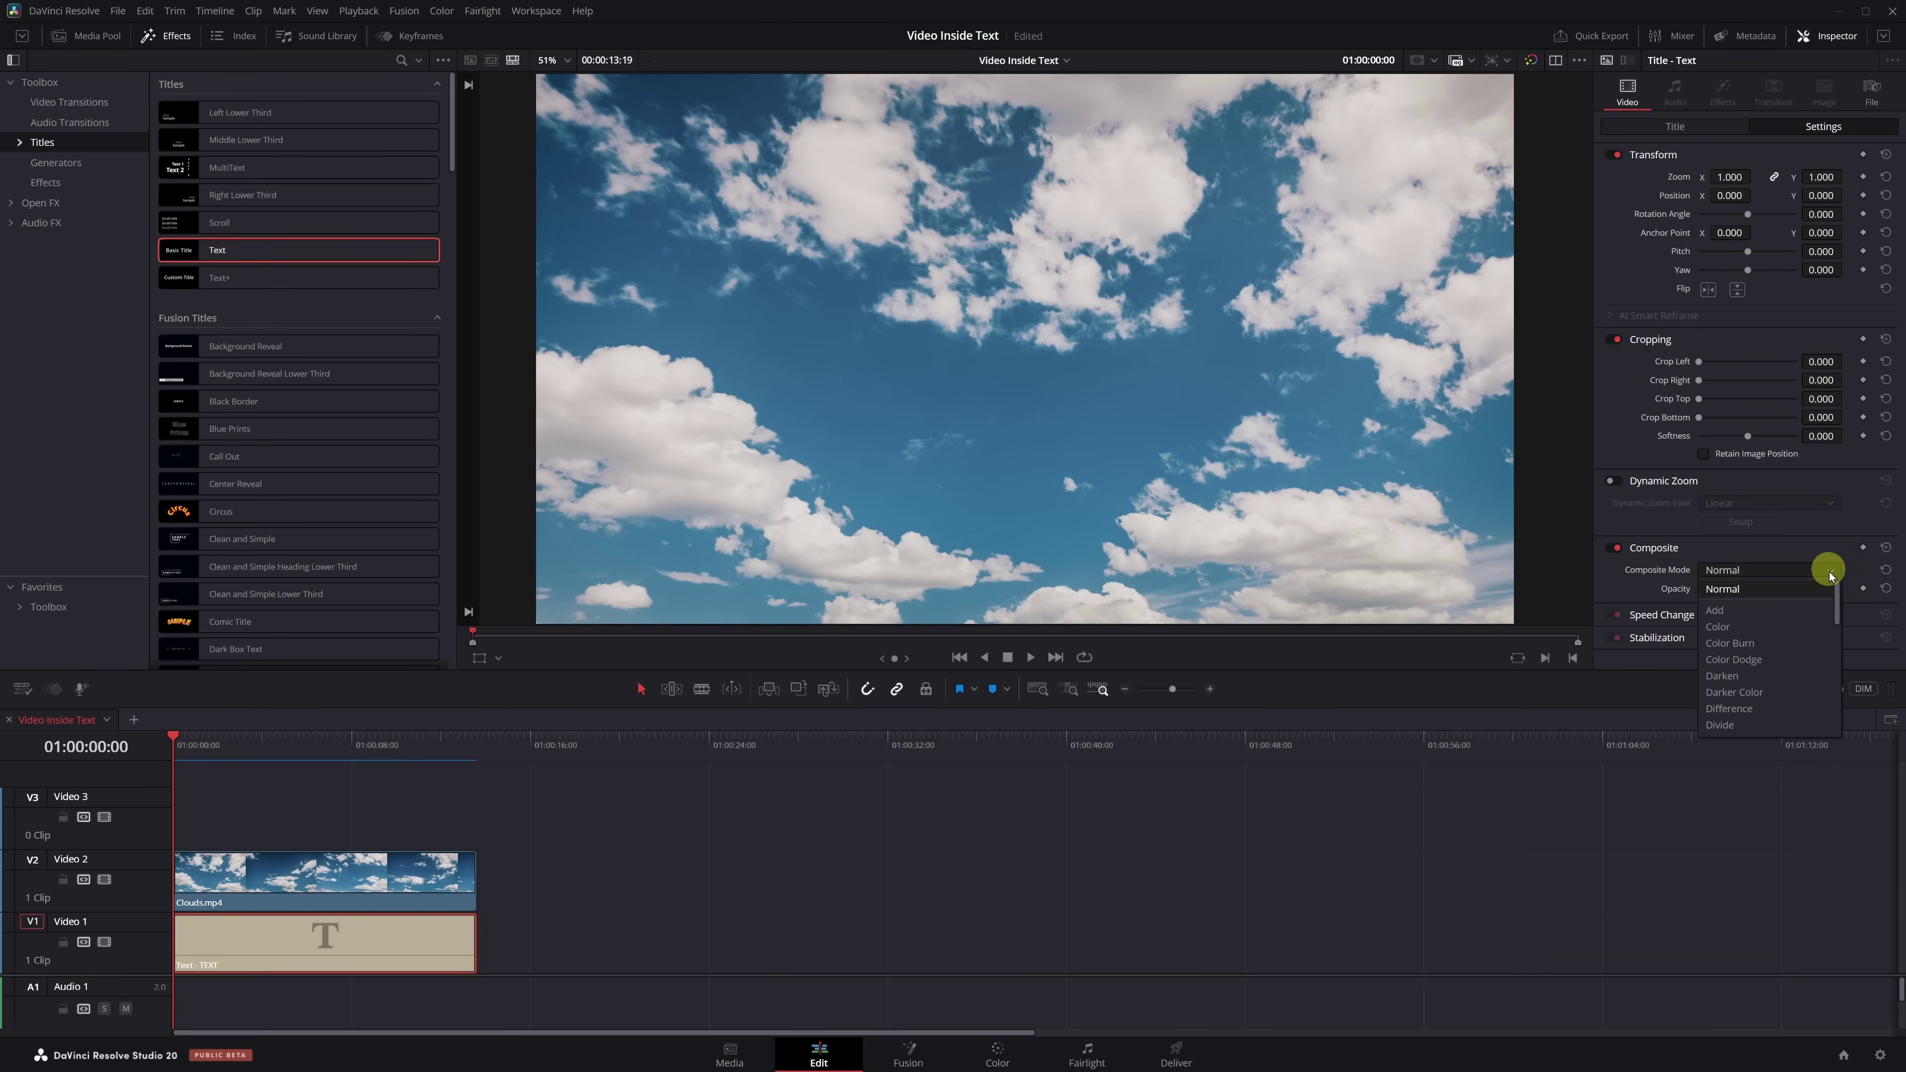
pyautogui.moveTo(1831, 586); pyautogui.dragTo(1832, 709)
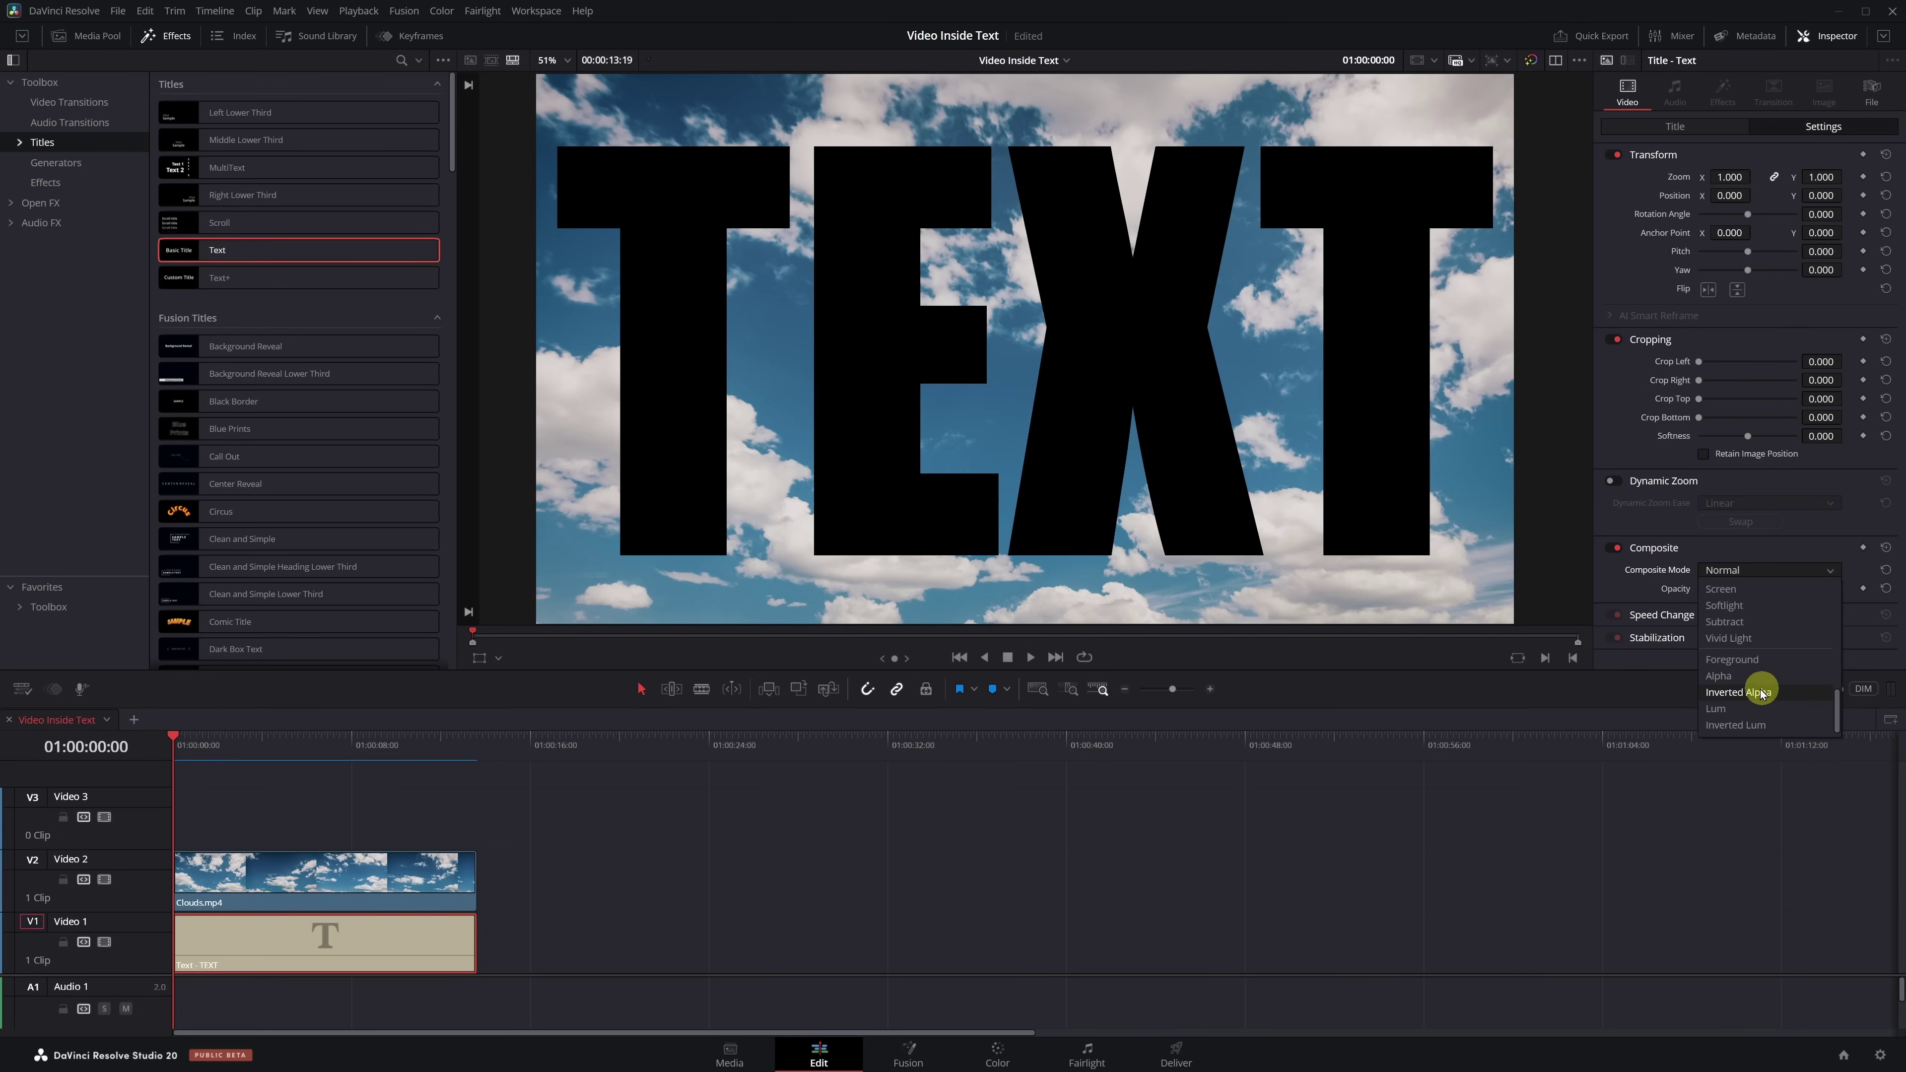
pyautogui.click(1718, 677)
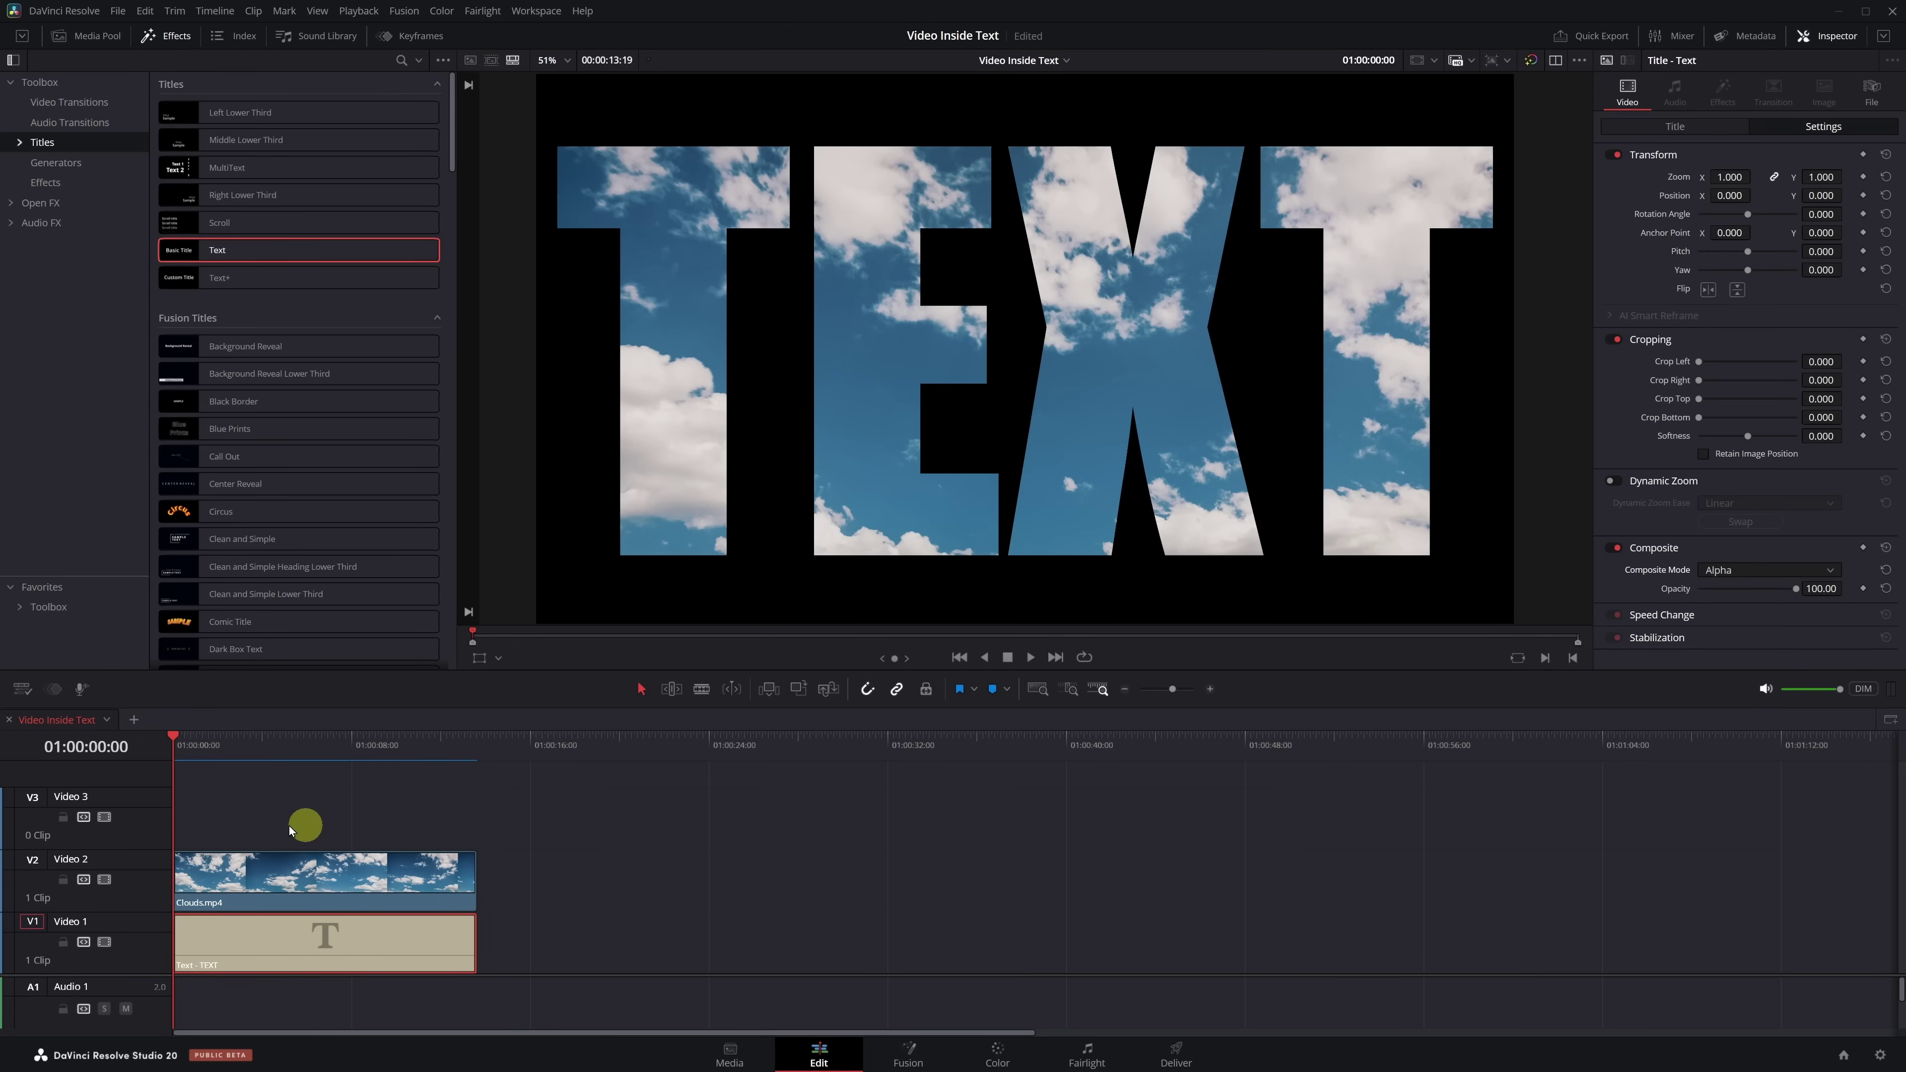
pyautogui.press('space')
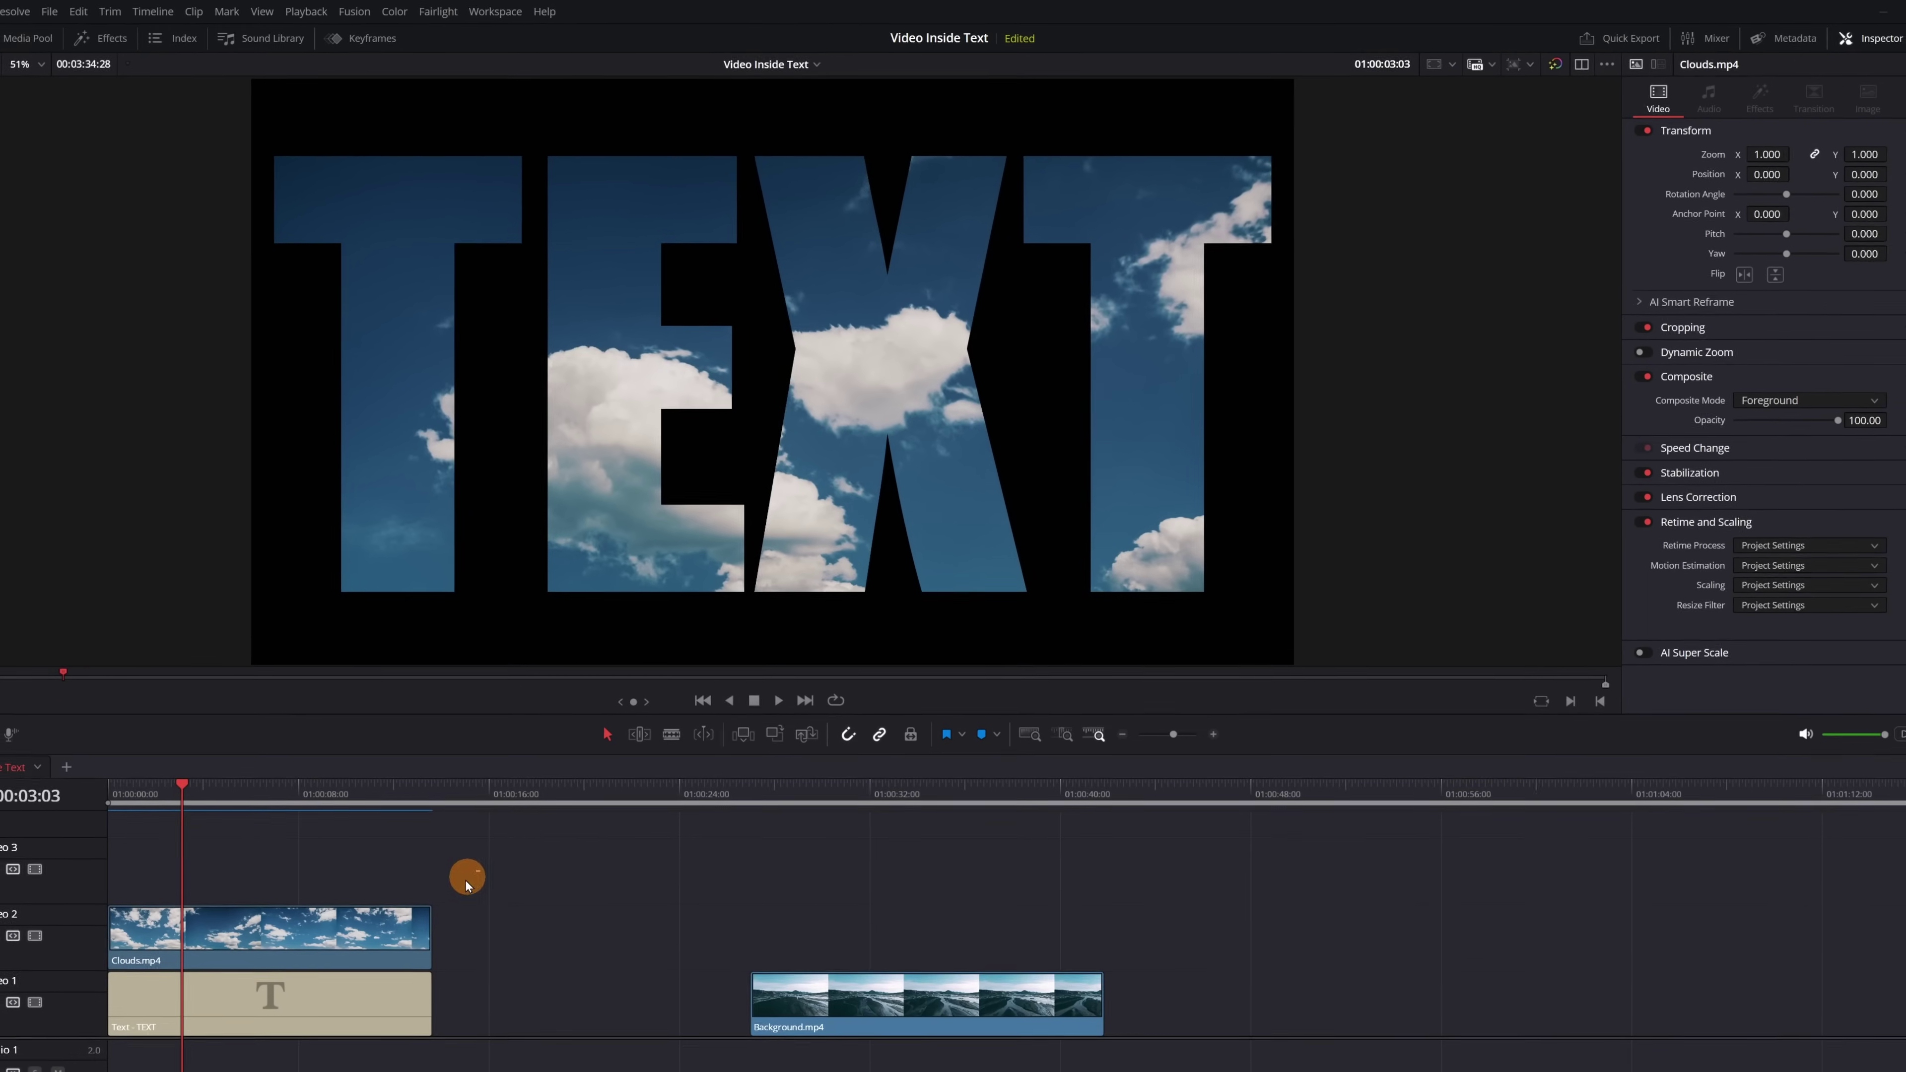
# Move the title and clouds clips up a track and slide Background.mp4 to the timeline start.
pyautogui.click(334, 920)
pyautogui.moveTo(330, 935); pyautogui.dragTo(298, 841)
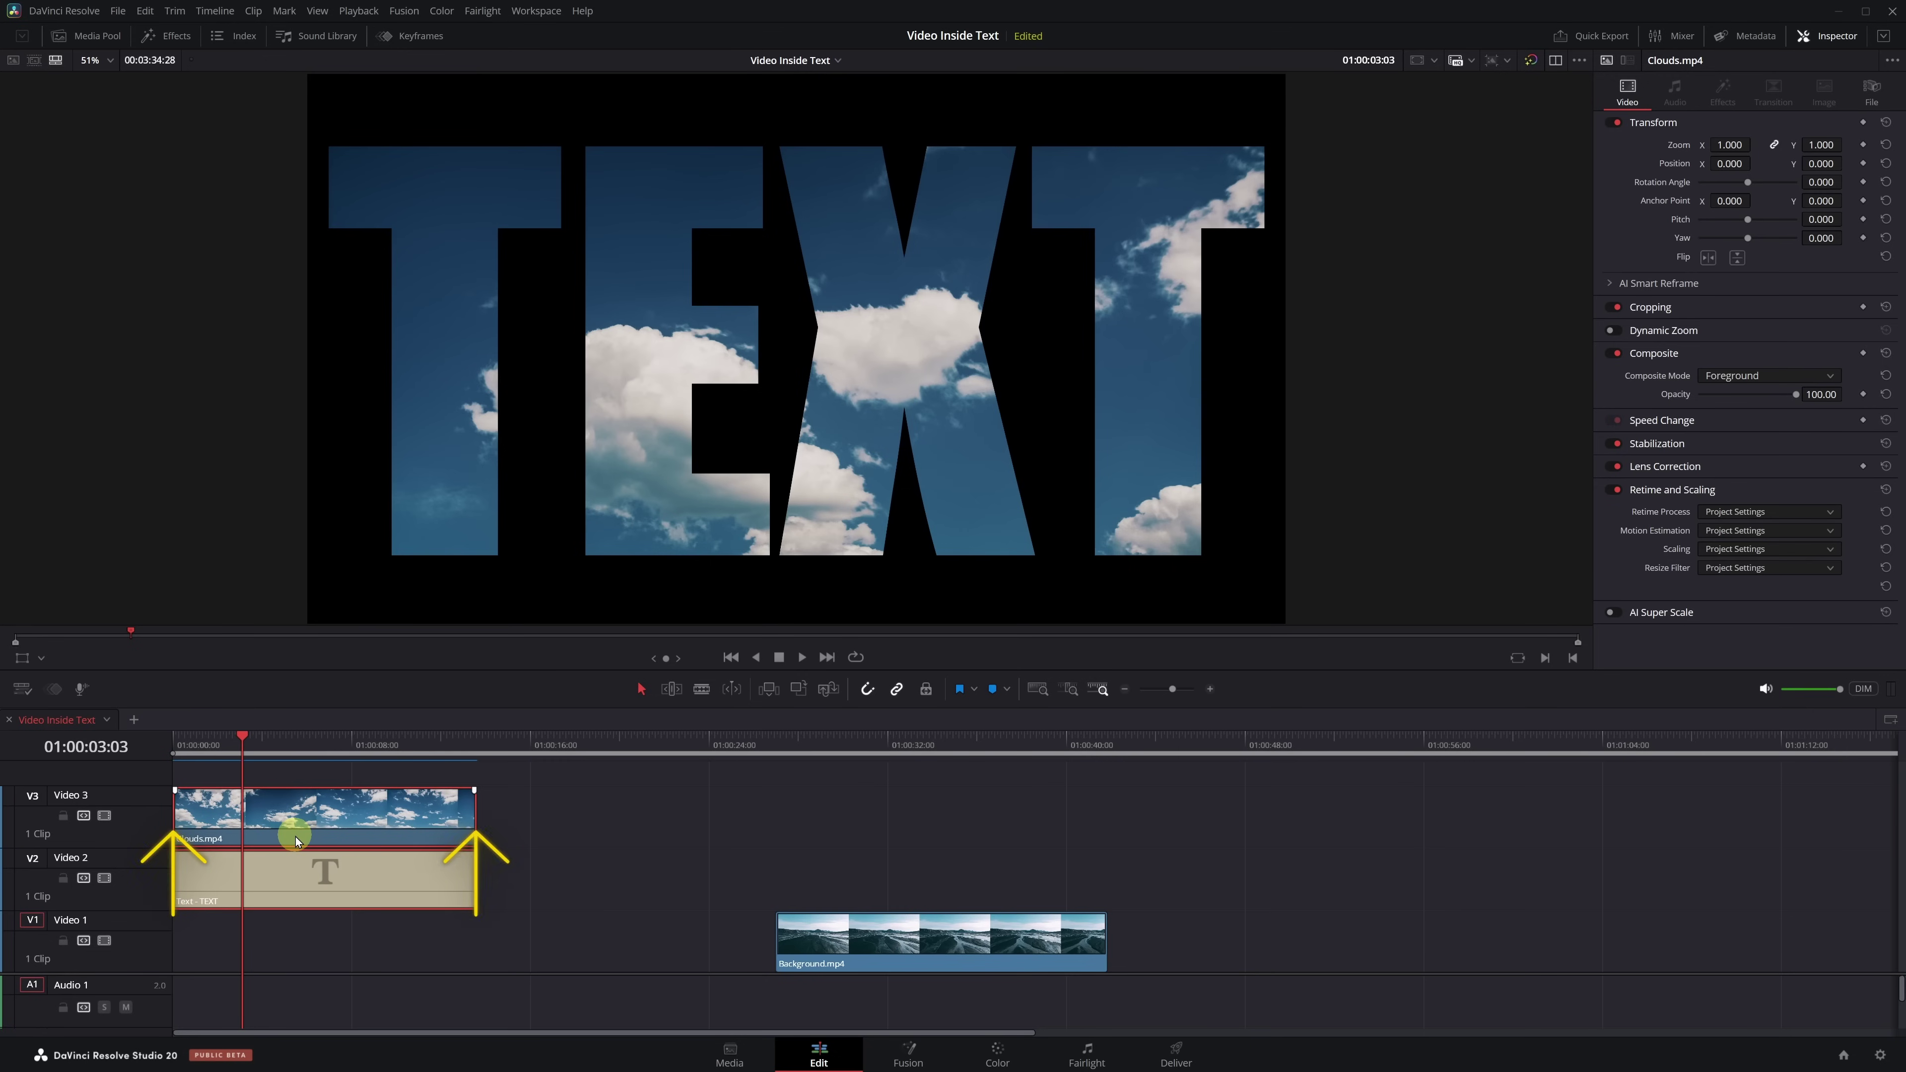
pyautogui.moveTo(818, 939); pyautogui.dragTo(798, 942)
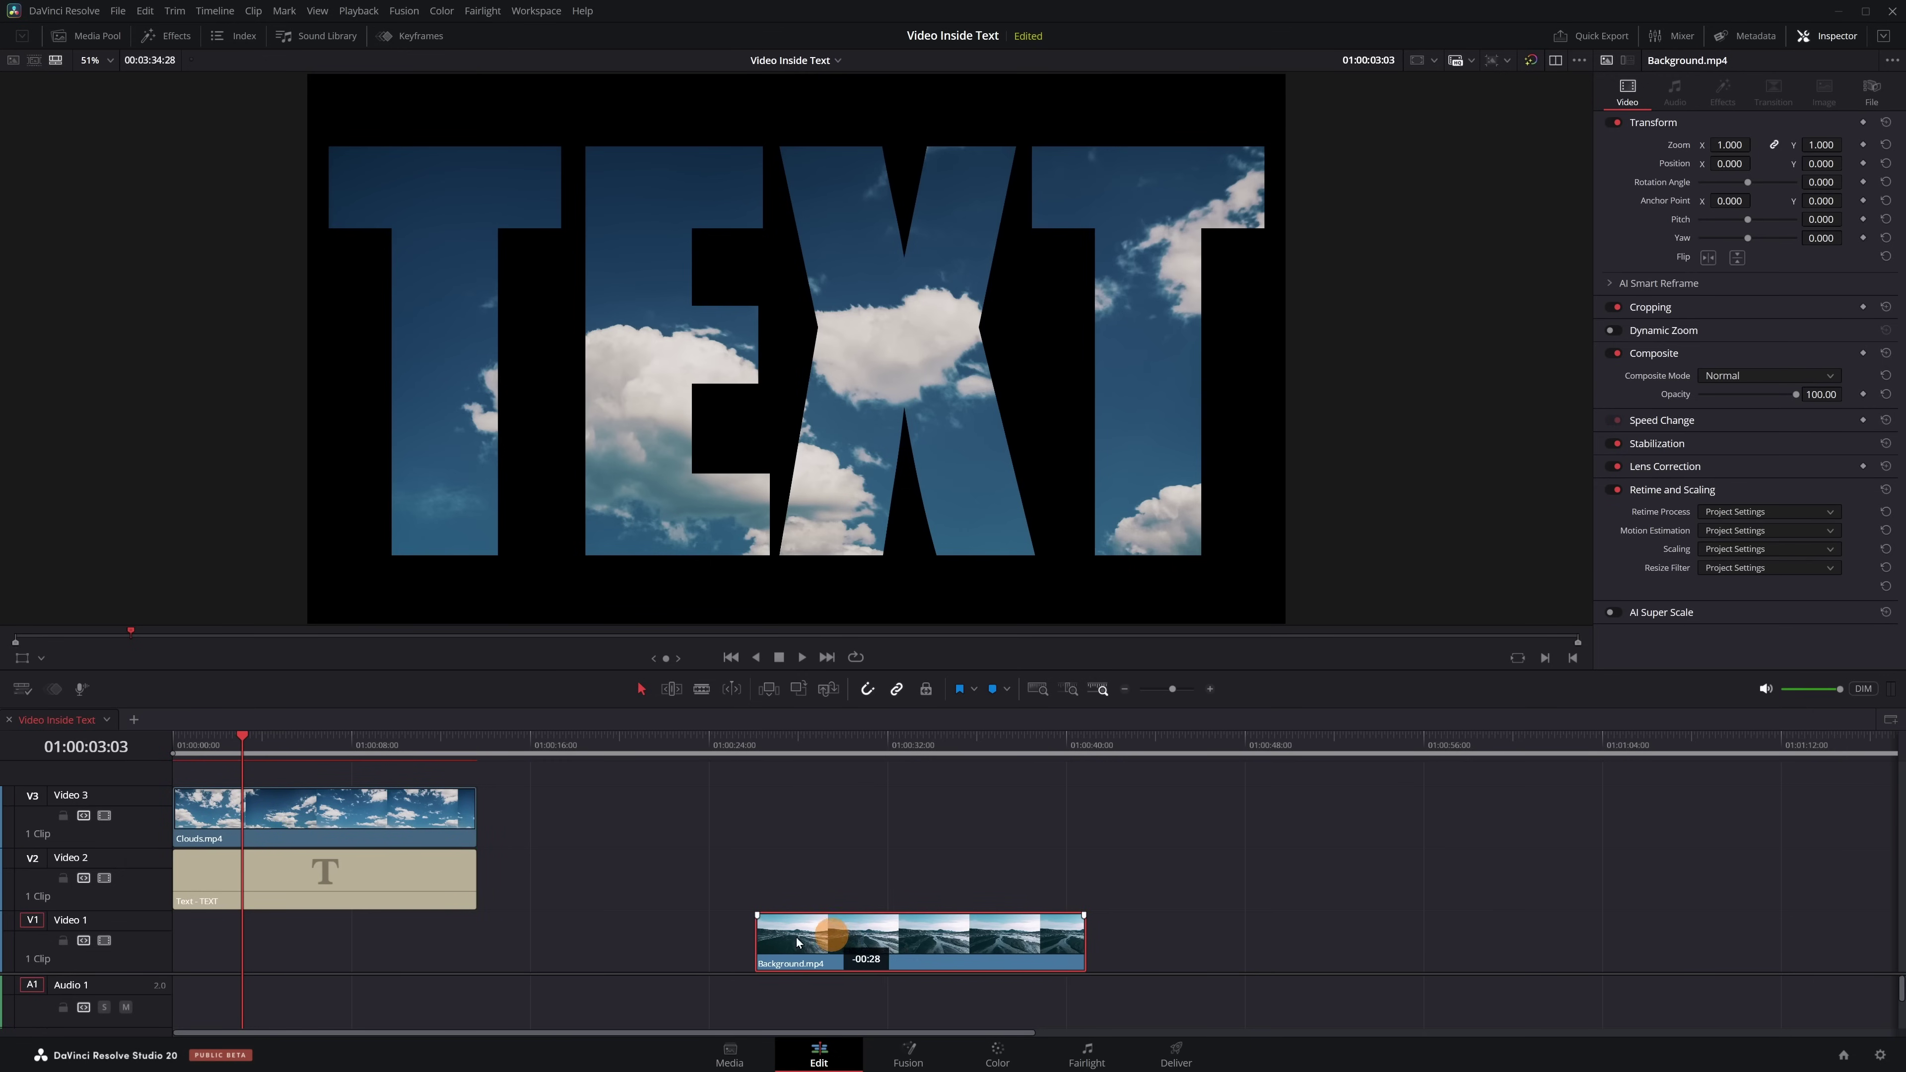
pyautogui.moveTo(292, 935); pyautogui.dragTo(257, 933)
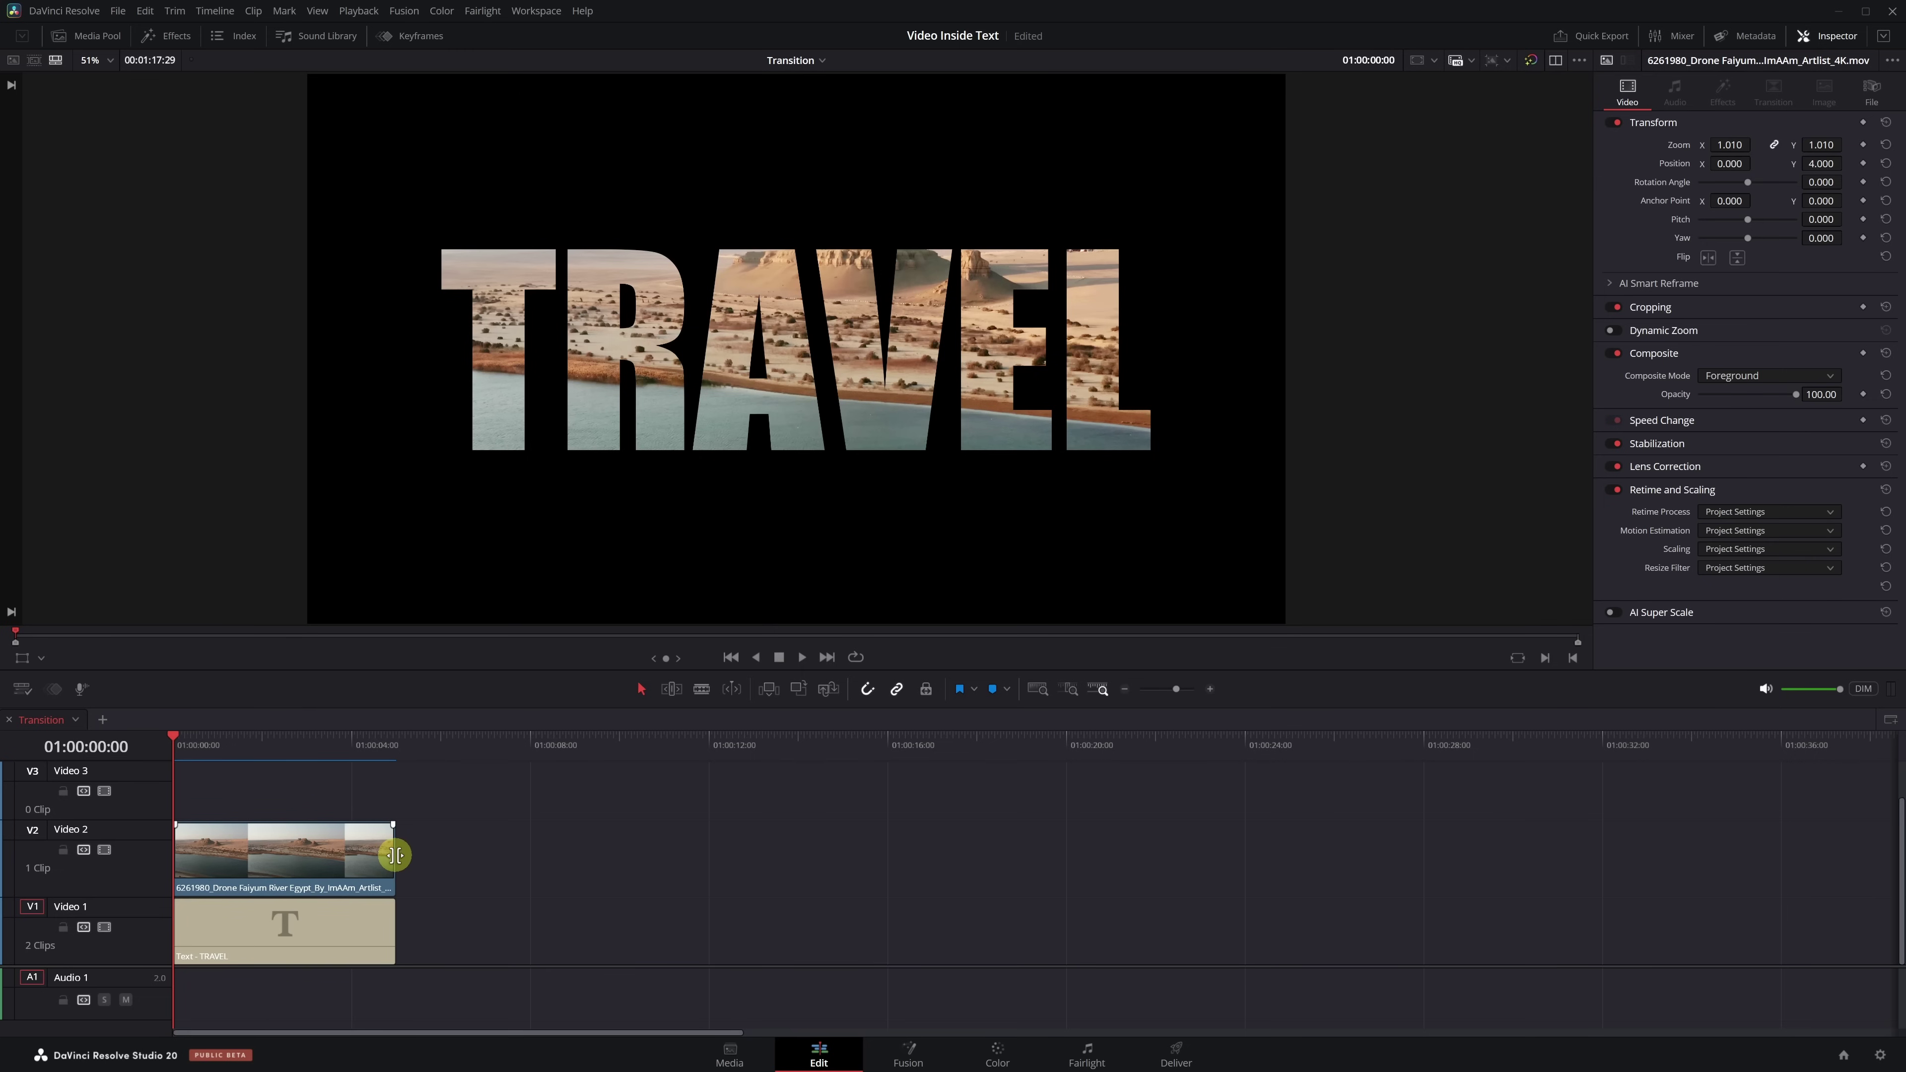
# Extend the V2 desert drone clip's end to about 01:00:24:00.
pyautogui.moveTo(396, 854); pyautogui.dragTo(1249, 888)
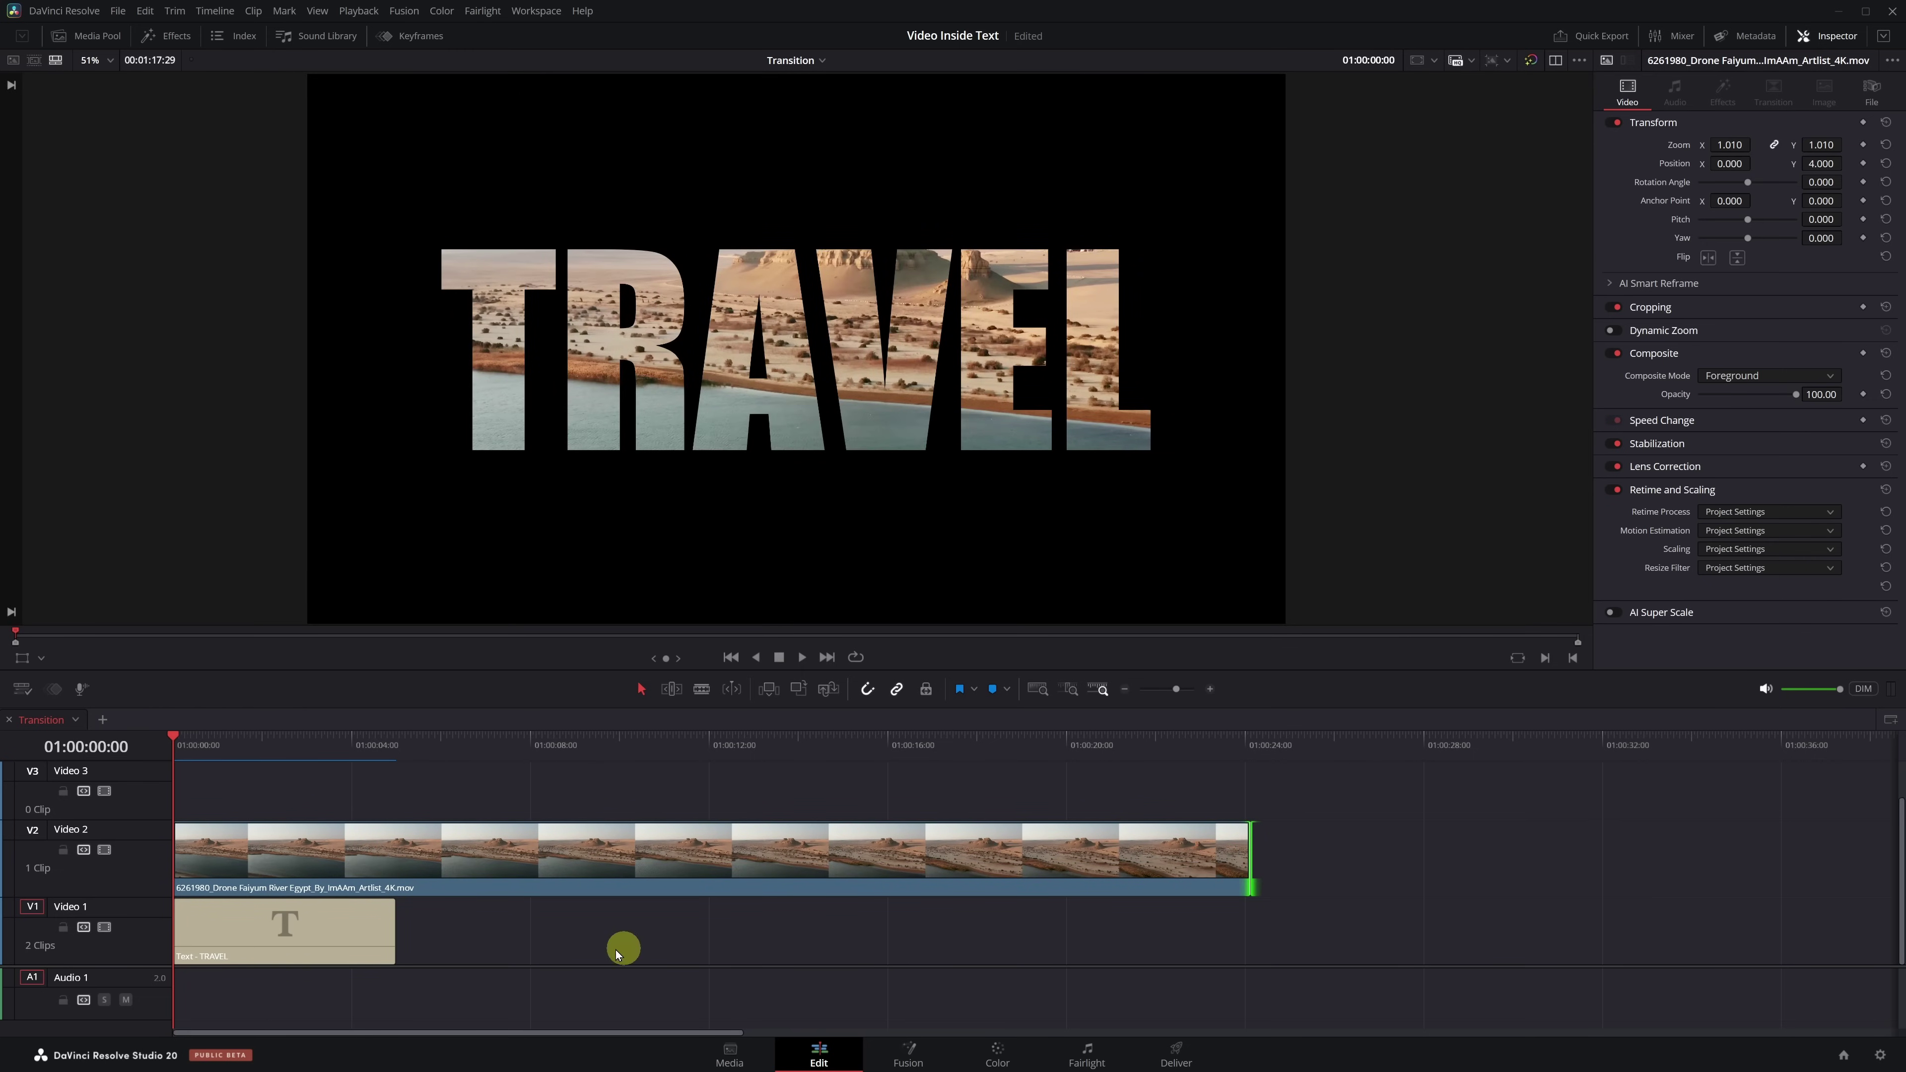
# Enable Dynamic Zoom on the Text - TRAVEL clip and preview it.
pyautogui.click(321, 926)
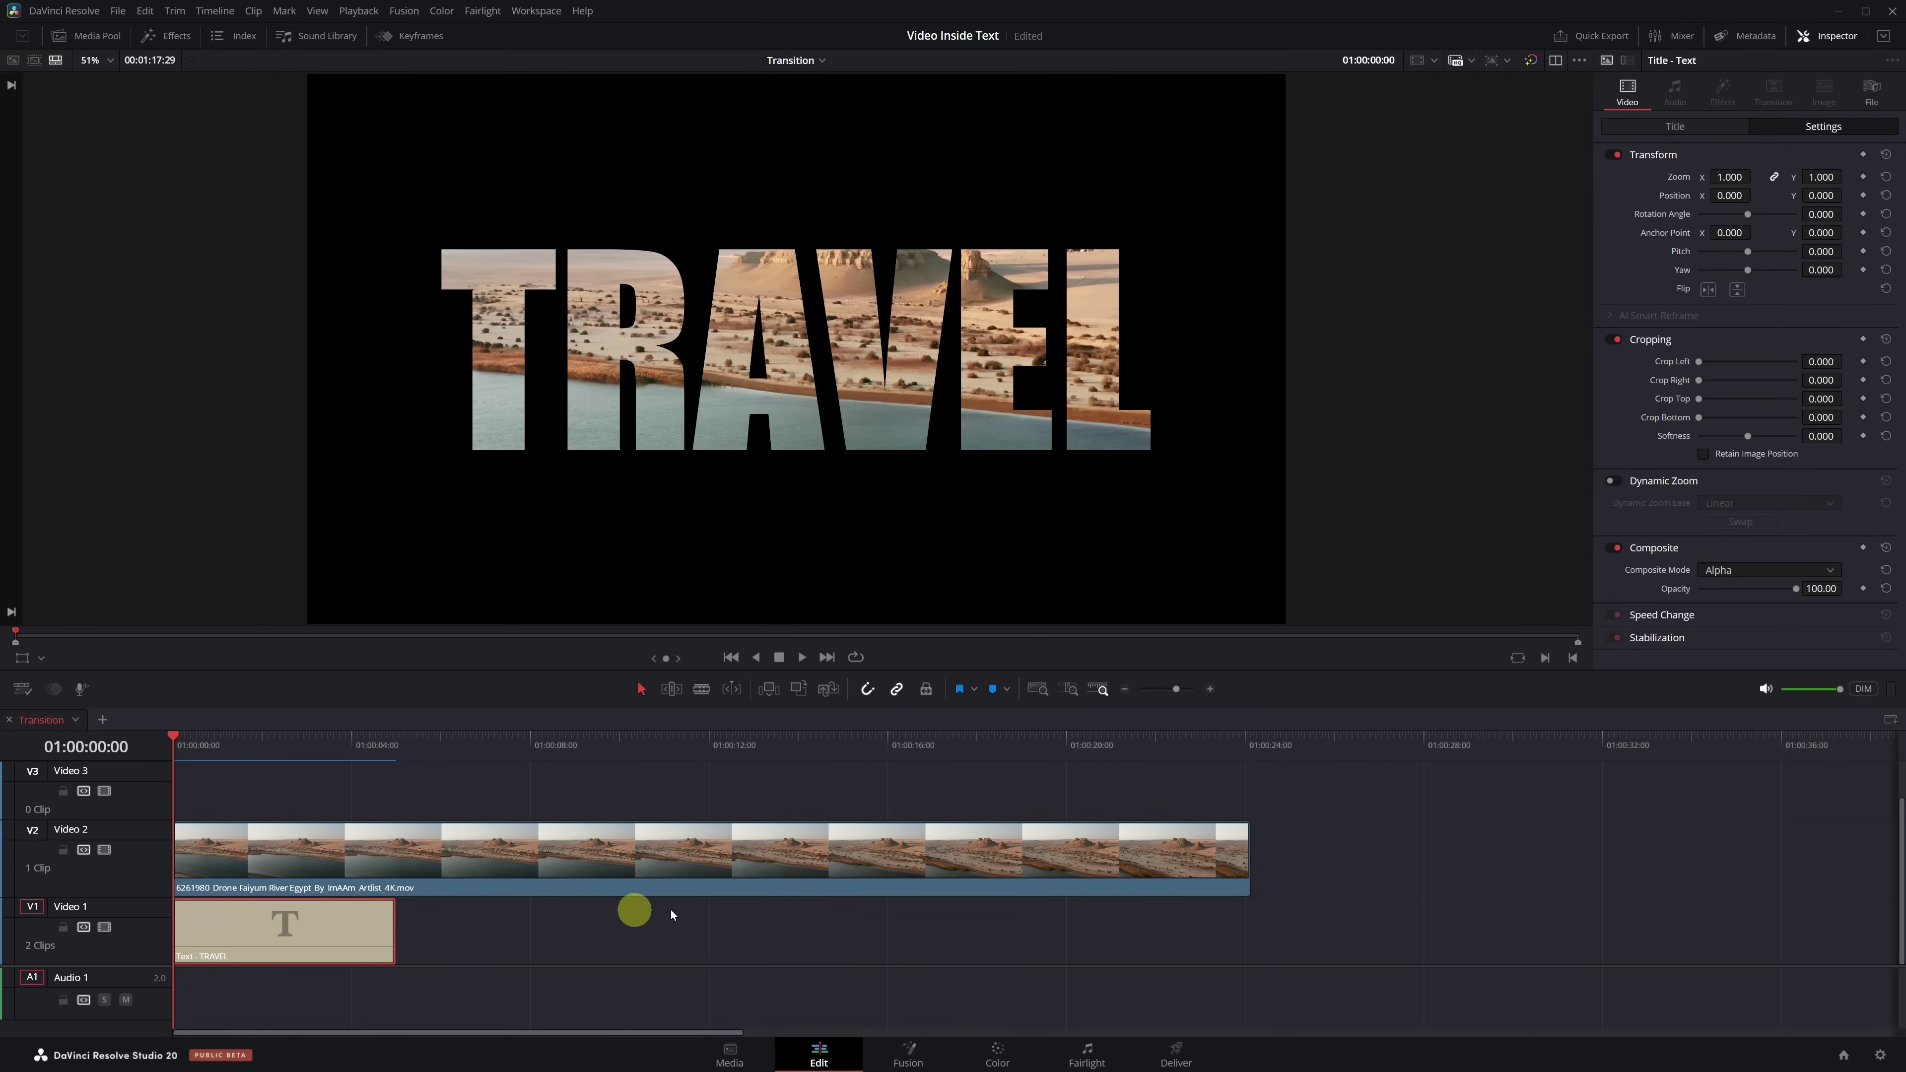
pyautogui.click(1612, 481)
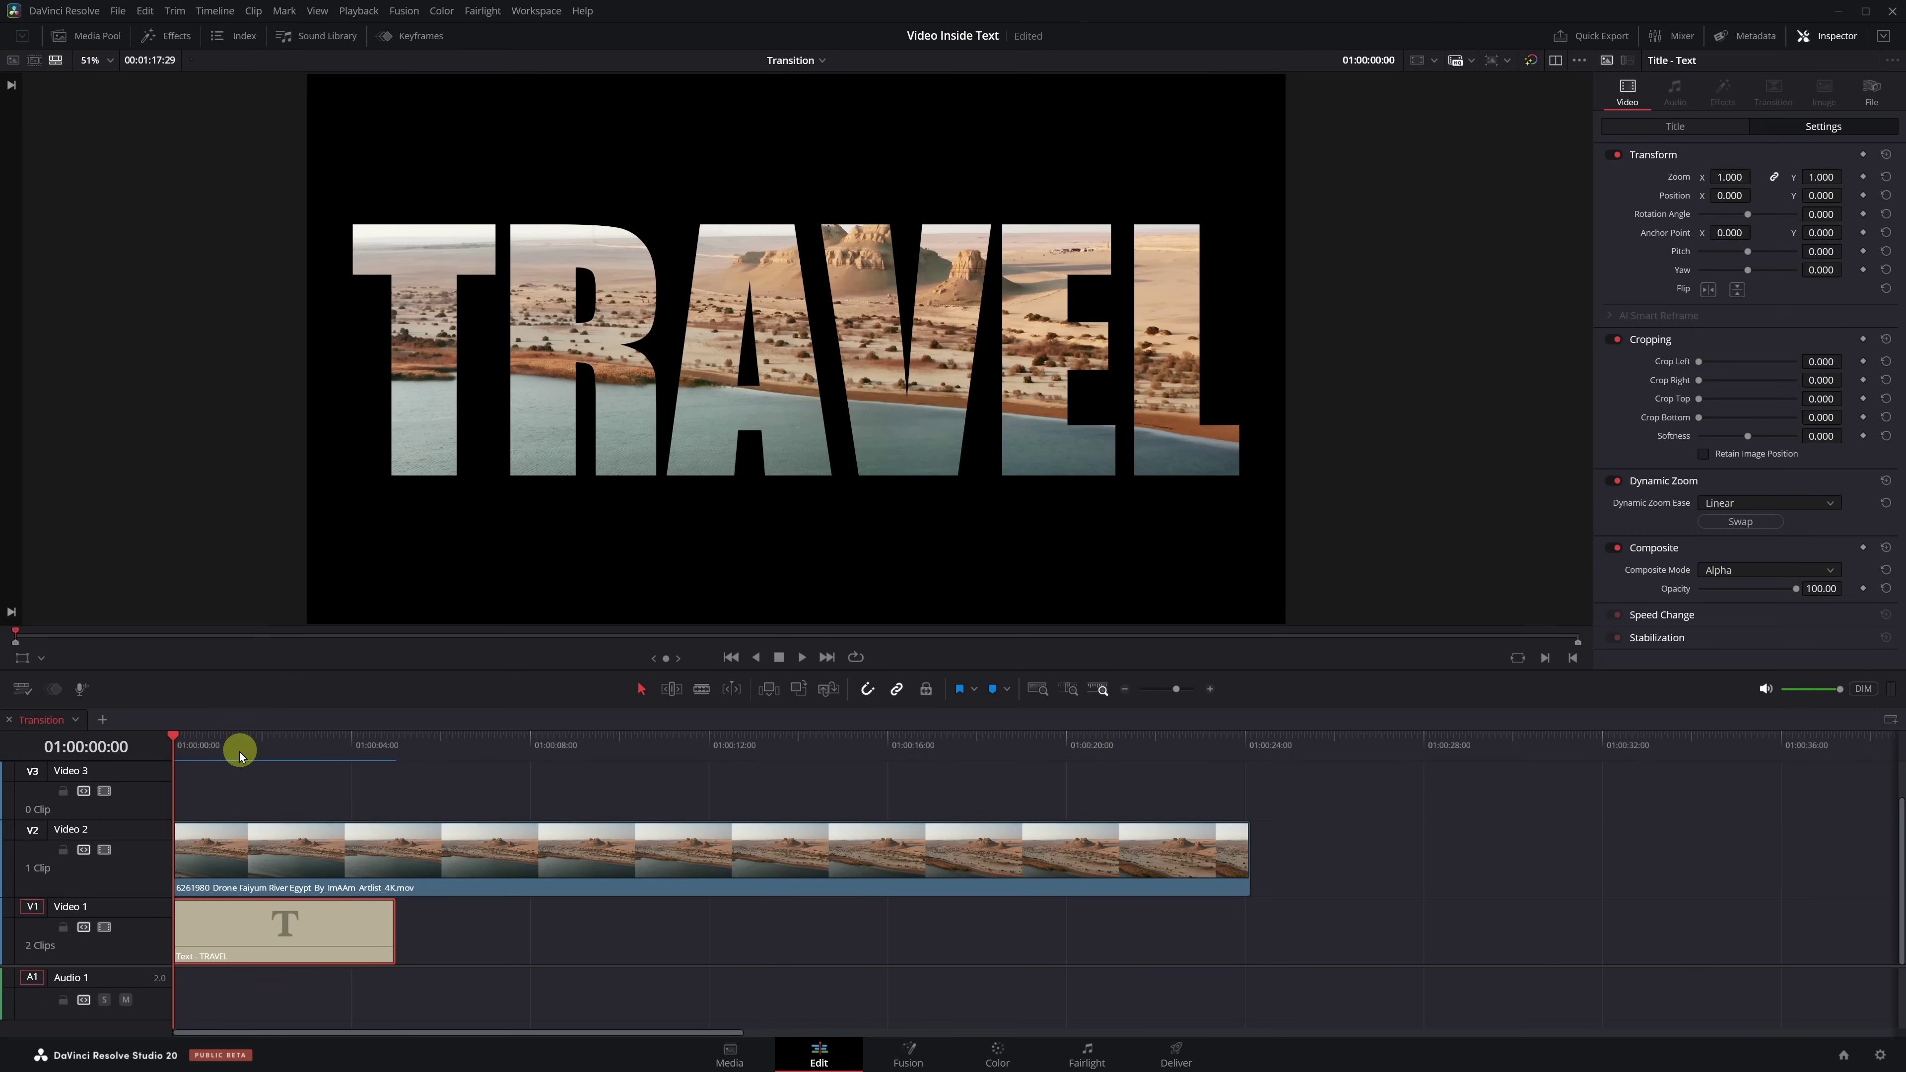
pyautogui.press('space')
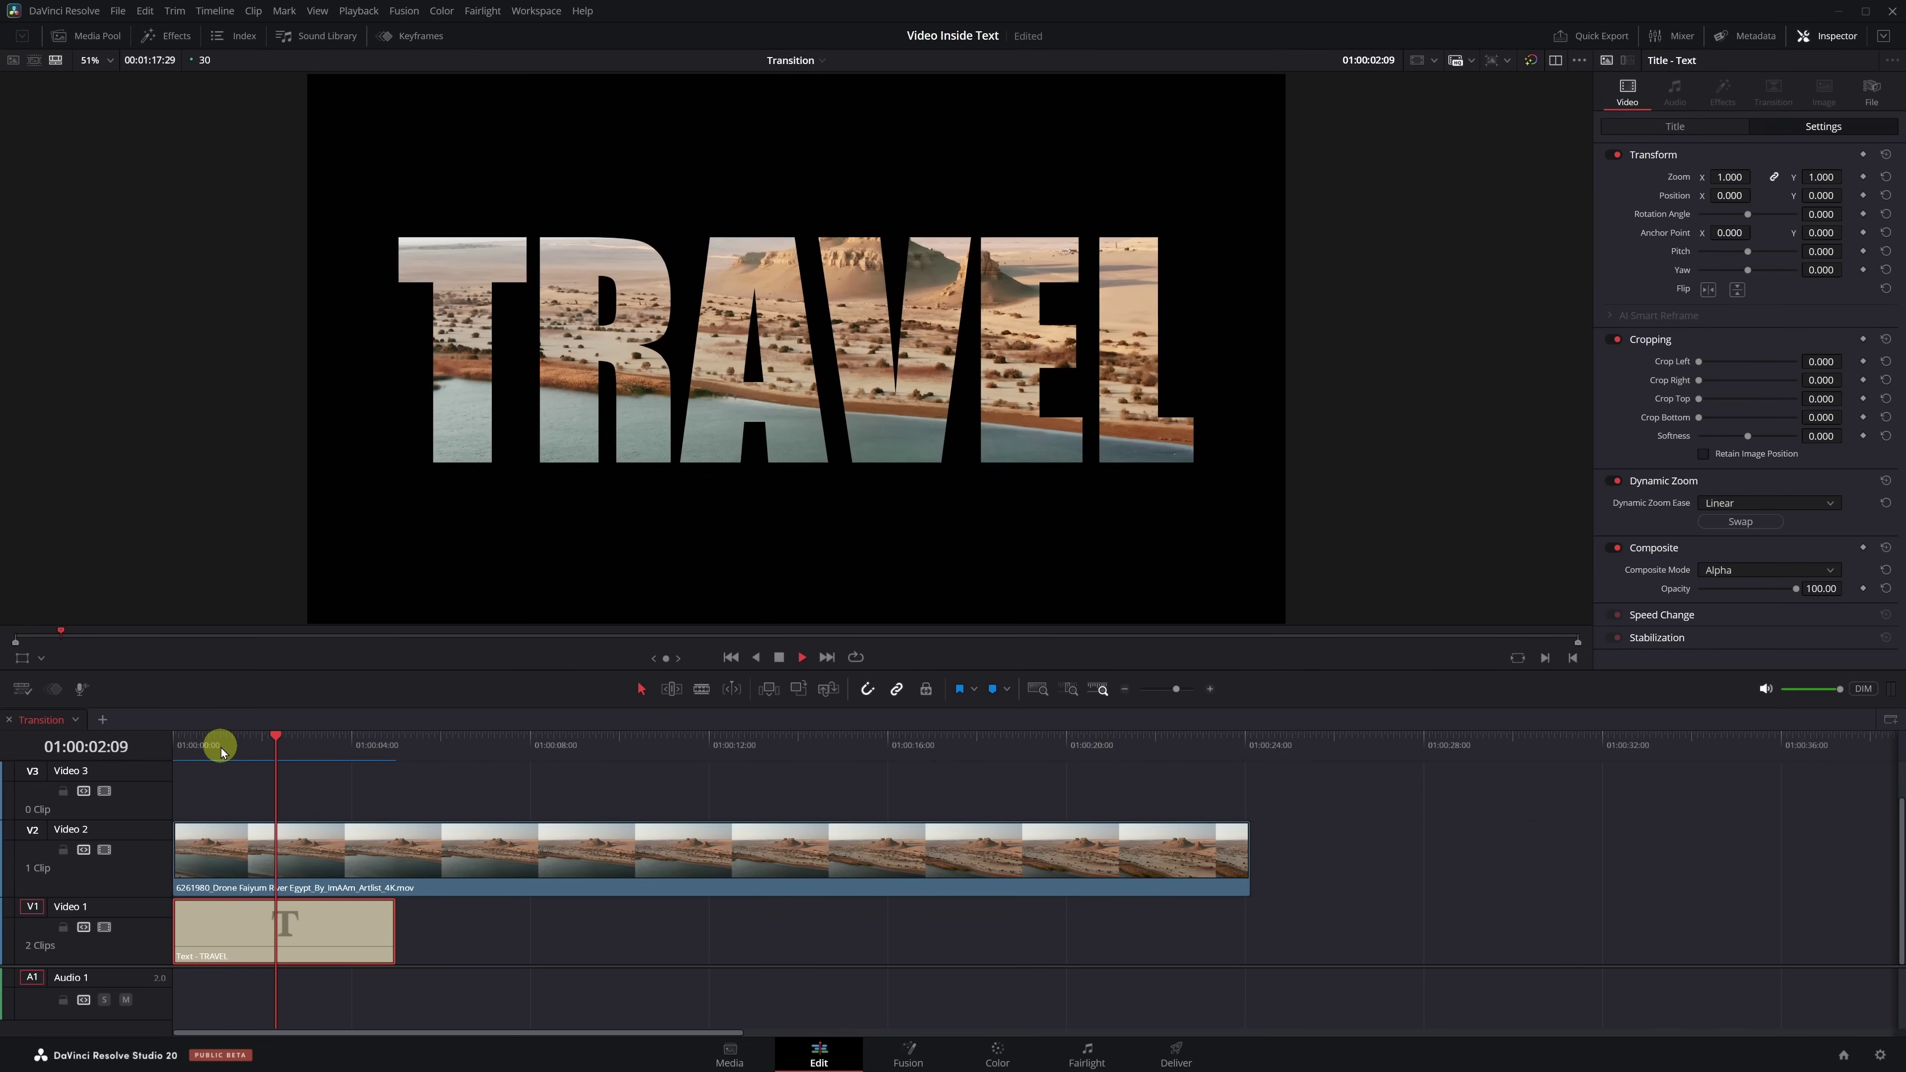
pyautogui.press('space')
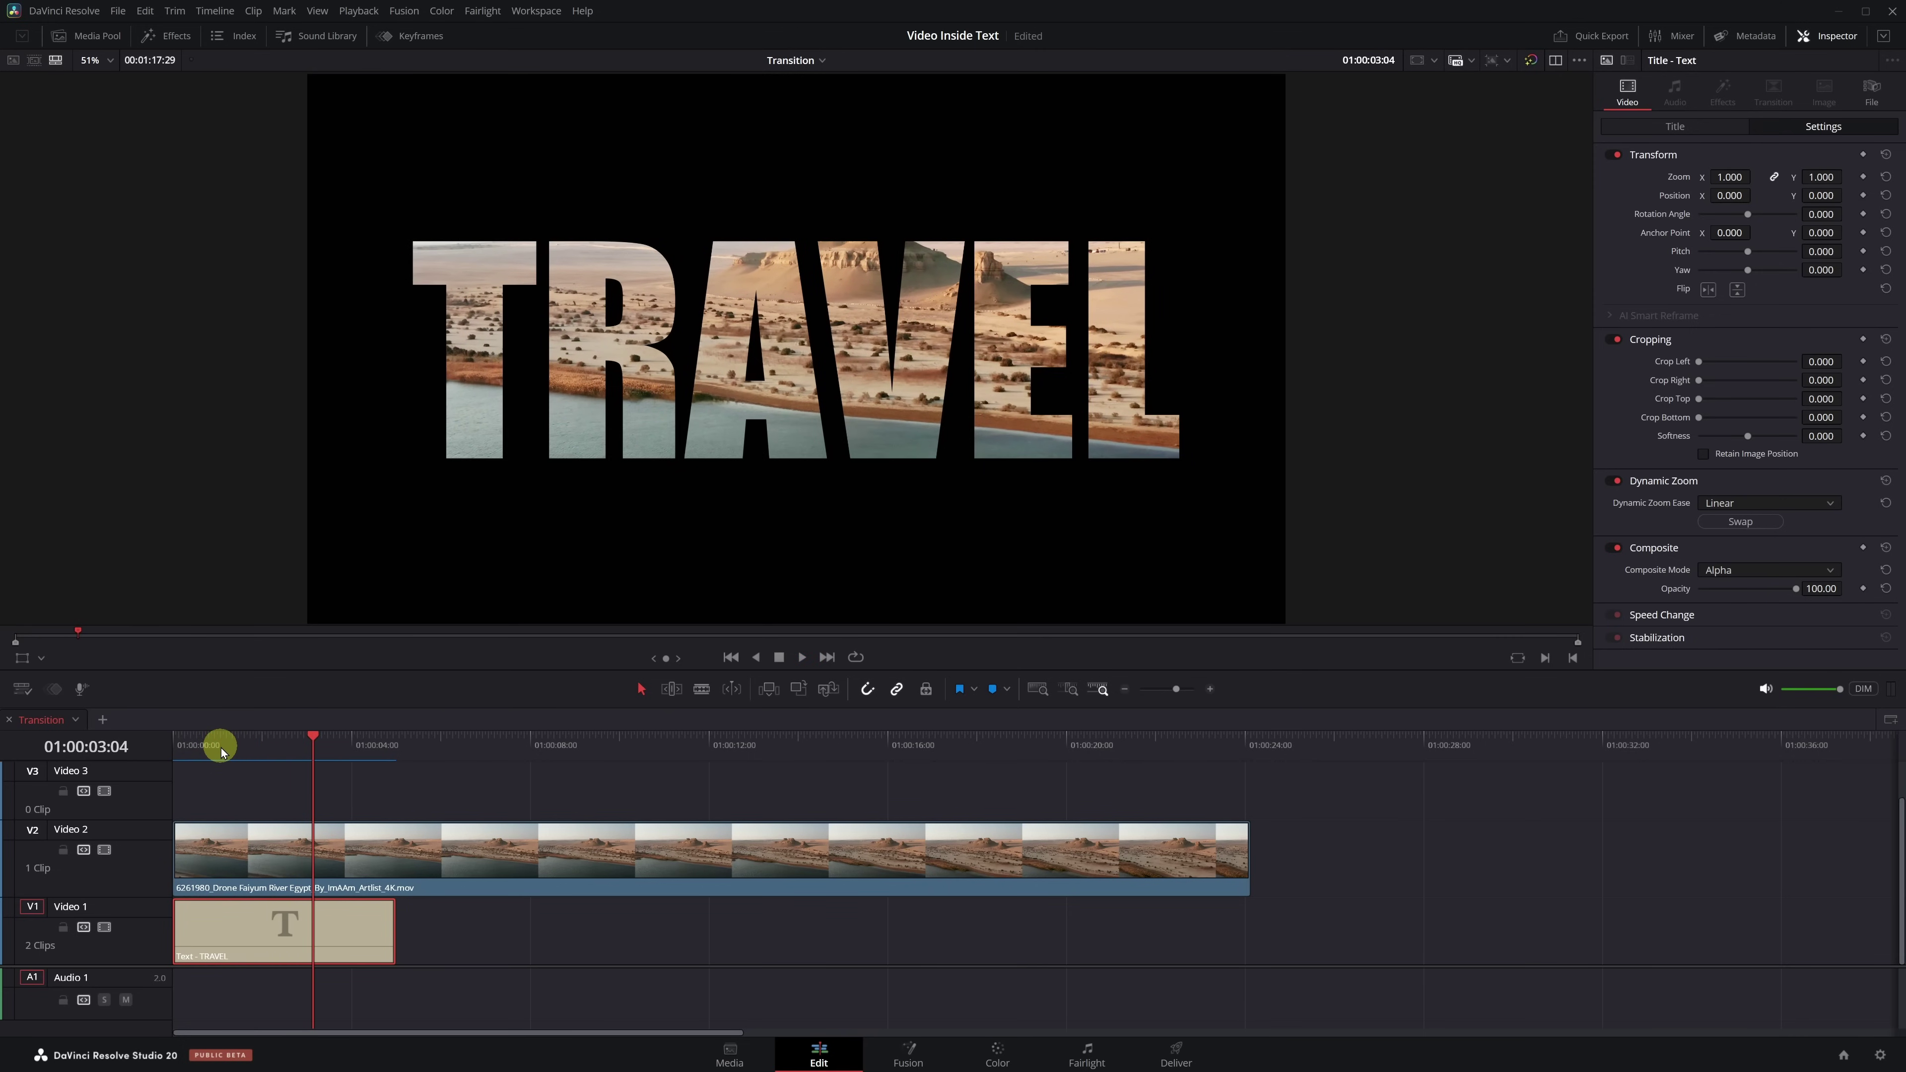
# Swap the Dynamic Zoom direction and replay it from the start.
pyautogui.moveTo(220, 748); pyautogui.dragTo(167, 743)
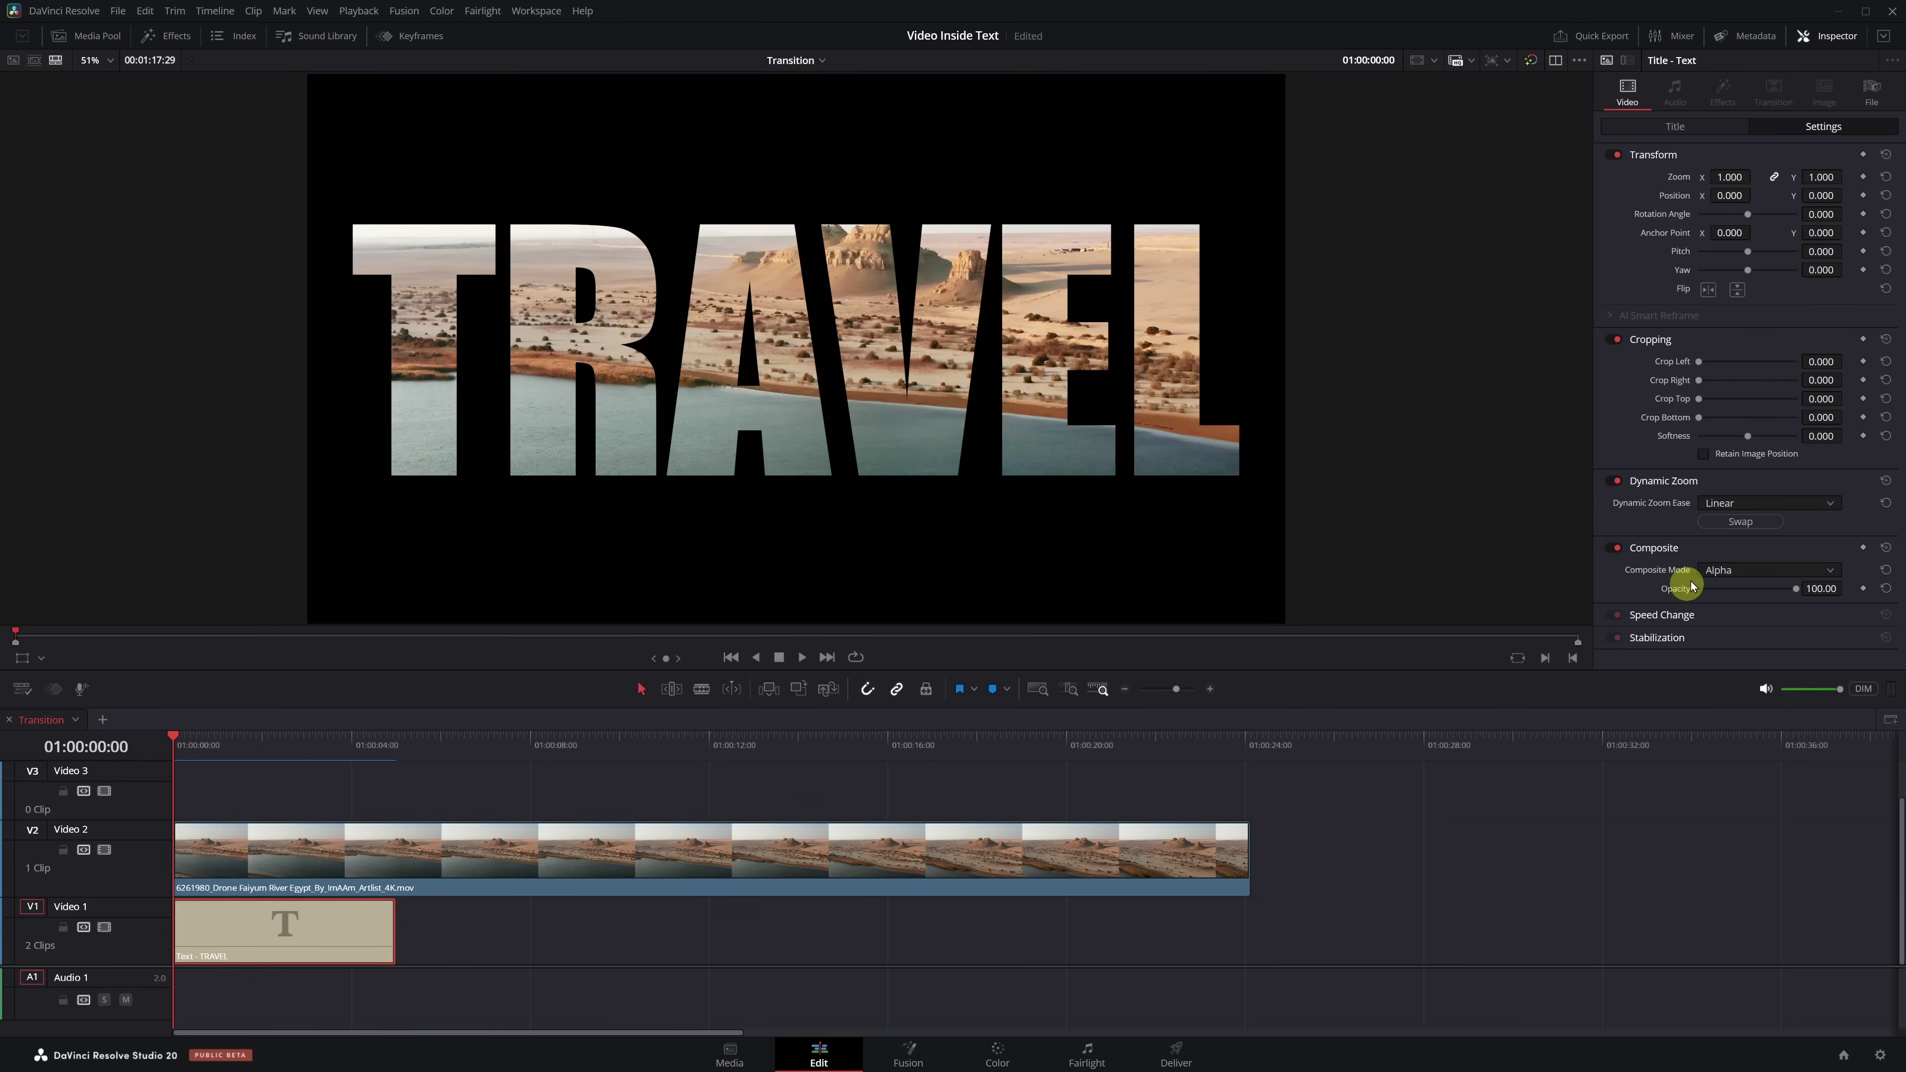
pyautogui.click(1735, 523)
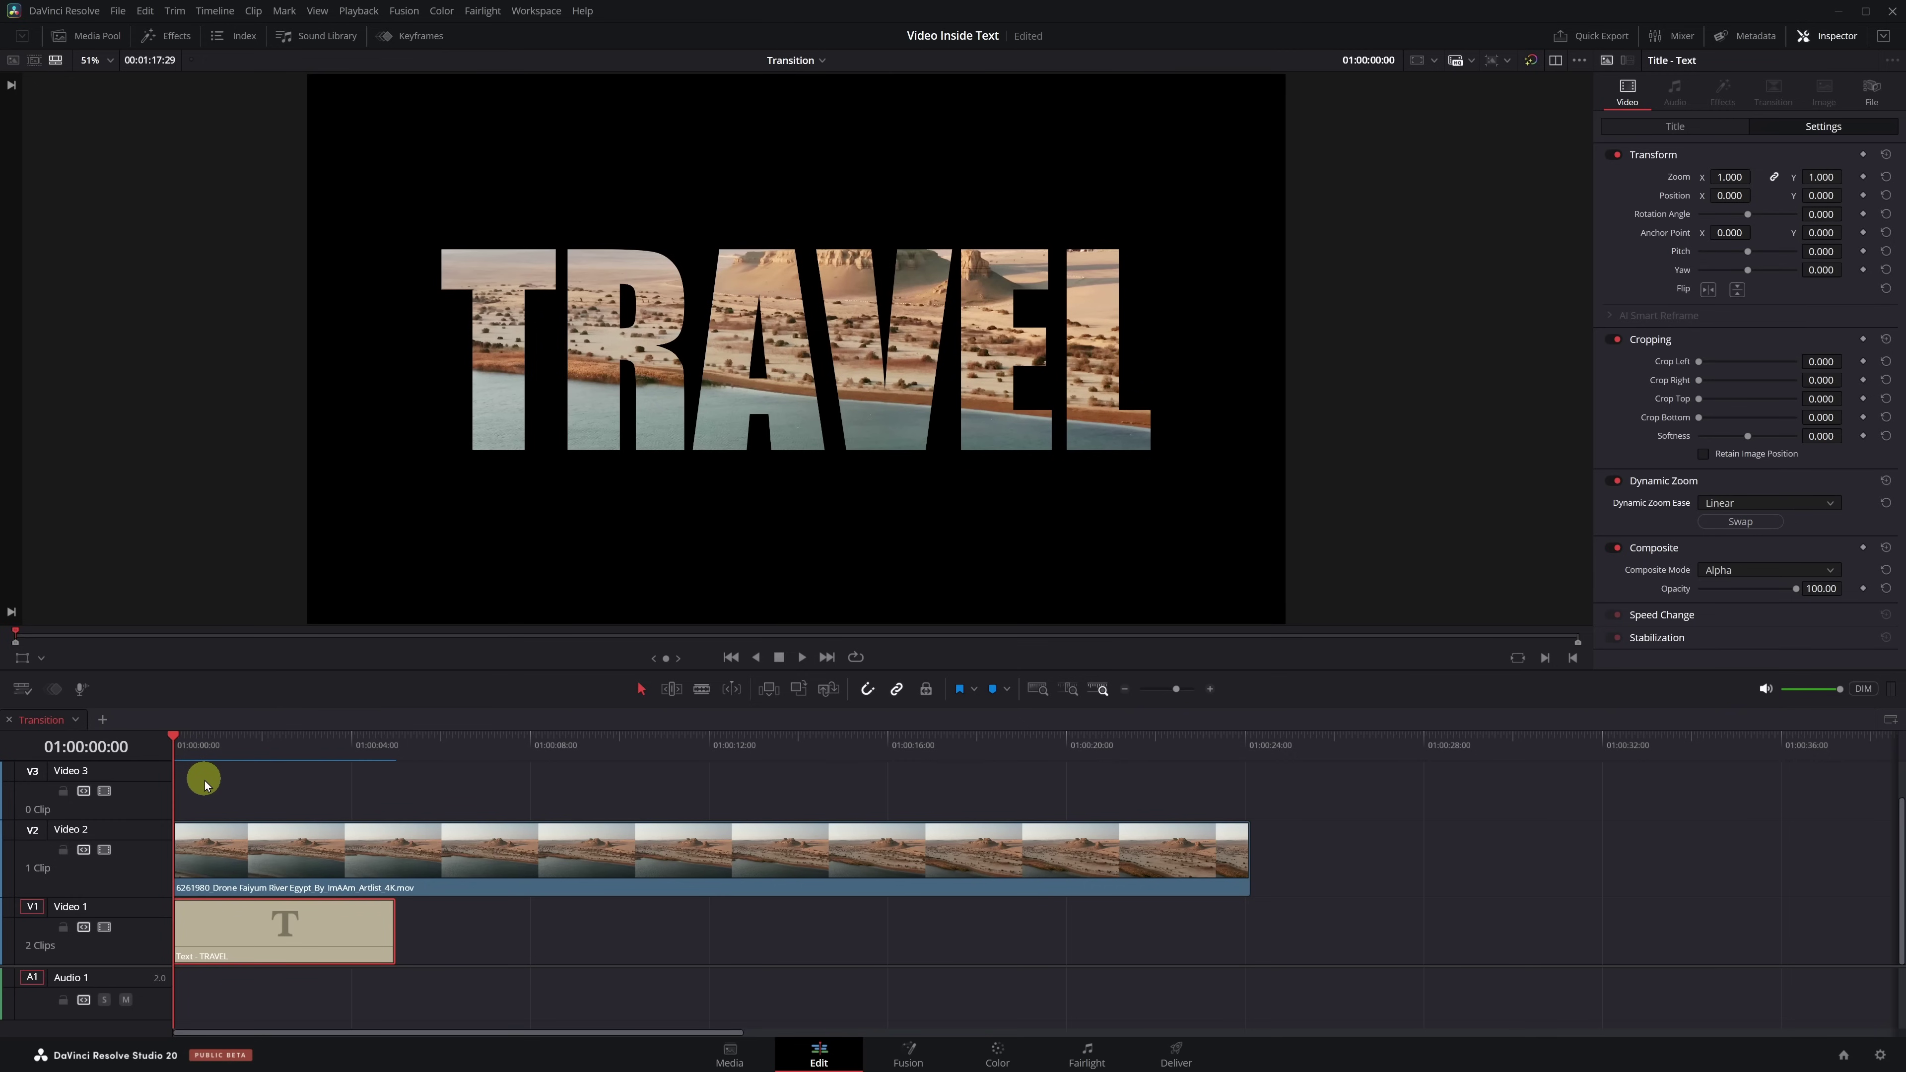
pyautogui.press('space')
pyautogui.press('space')
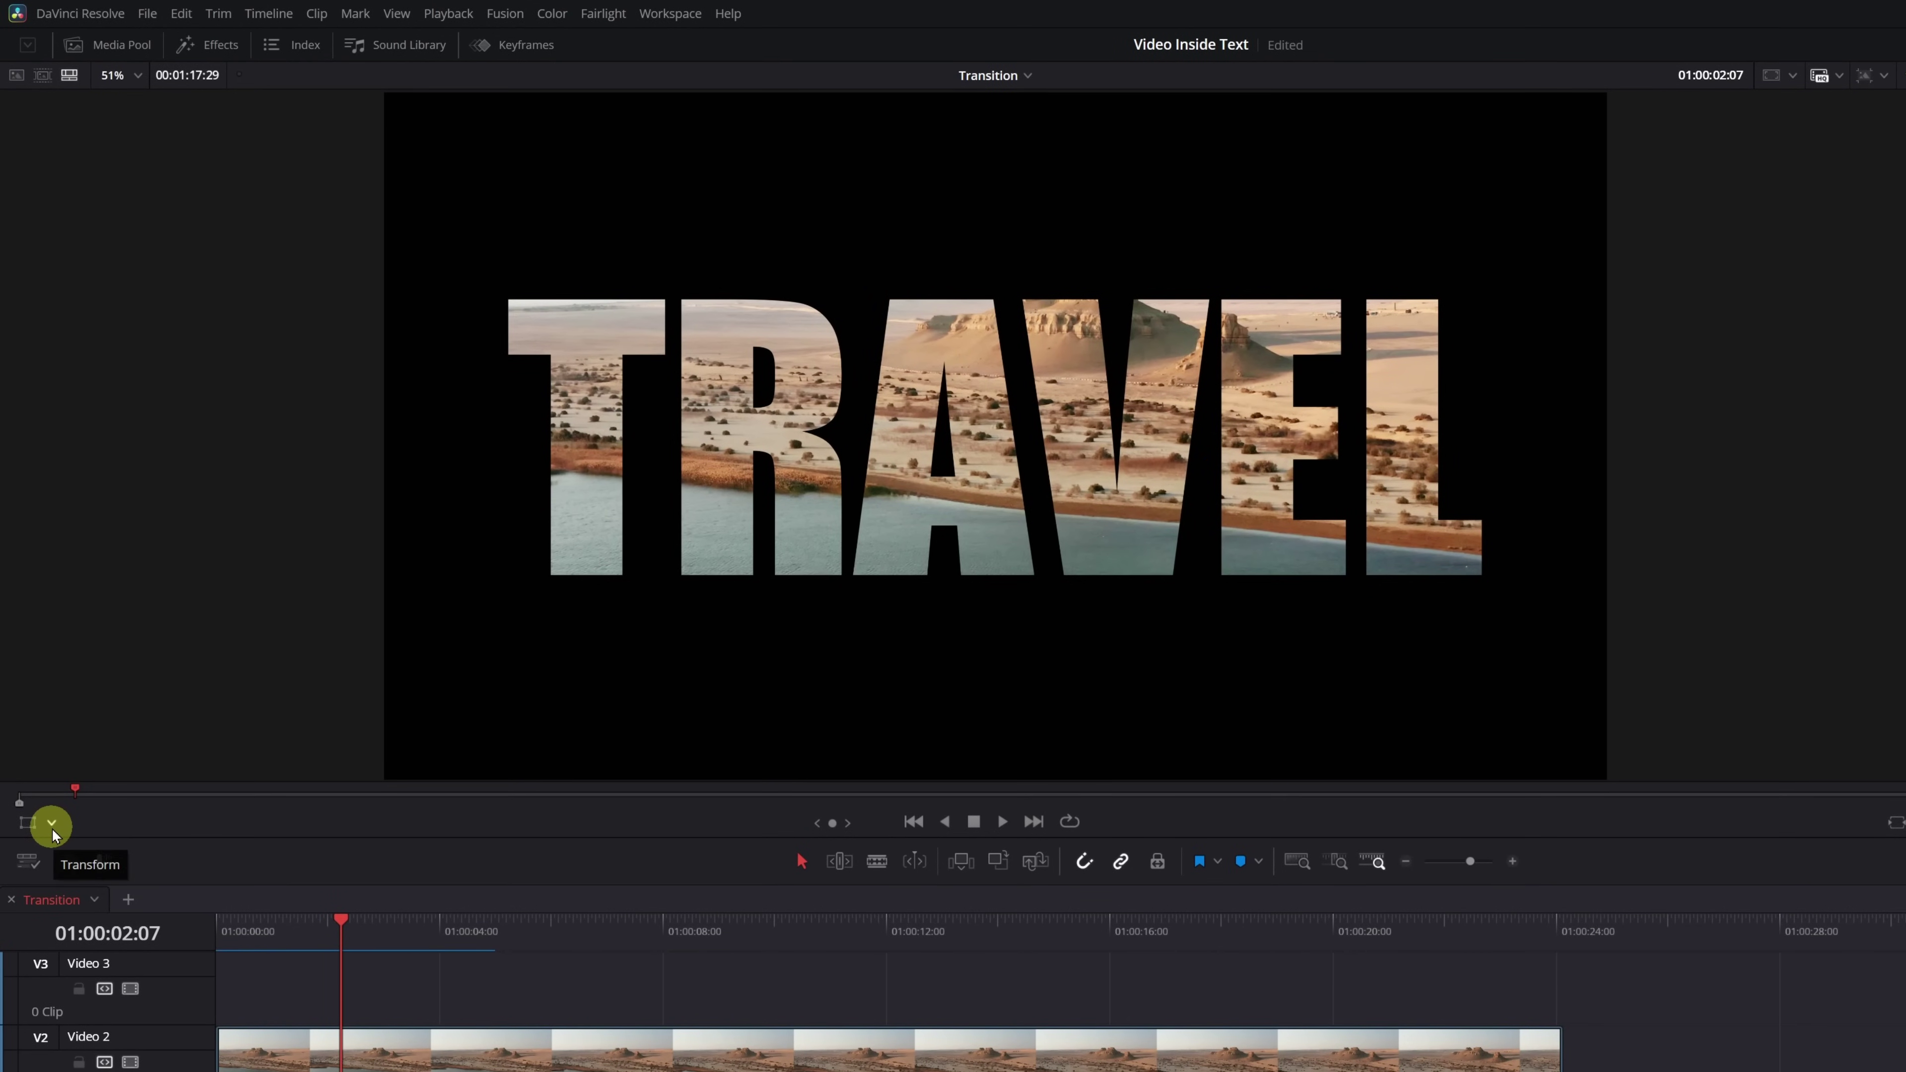
# Show the Dynamic Zoom overlay and shrink the red end rectangle to a tiny box over the A.
pyautogui.click(52, 826)
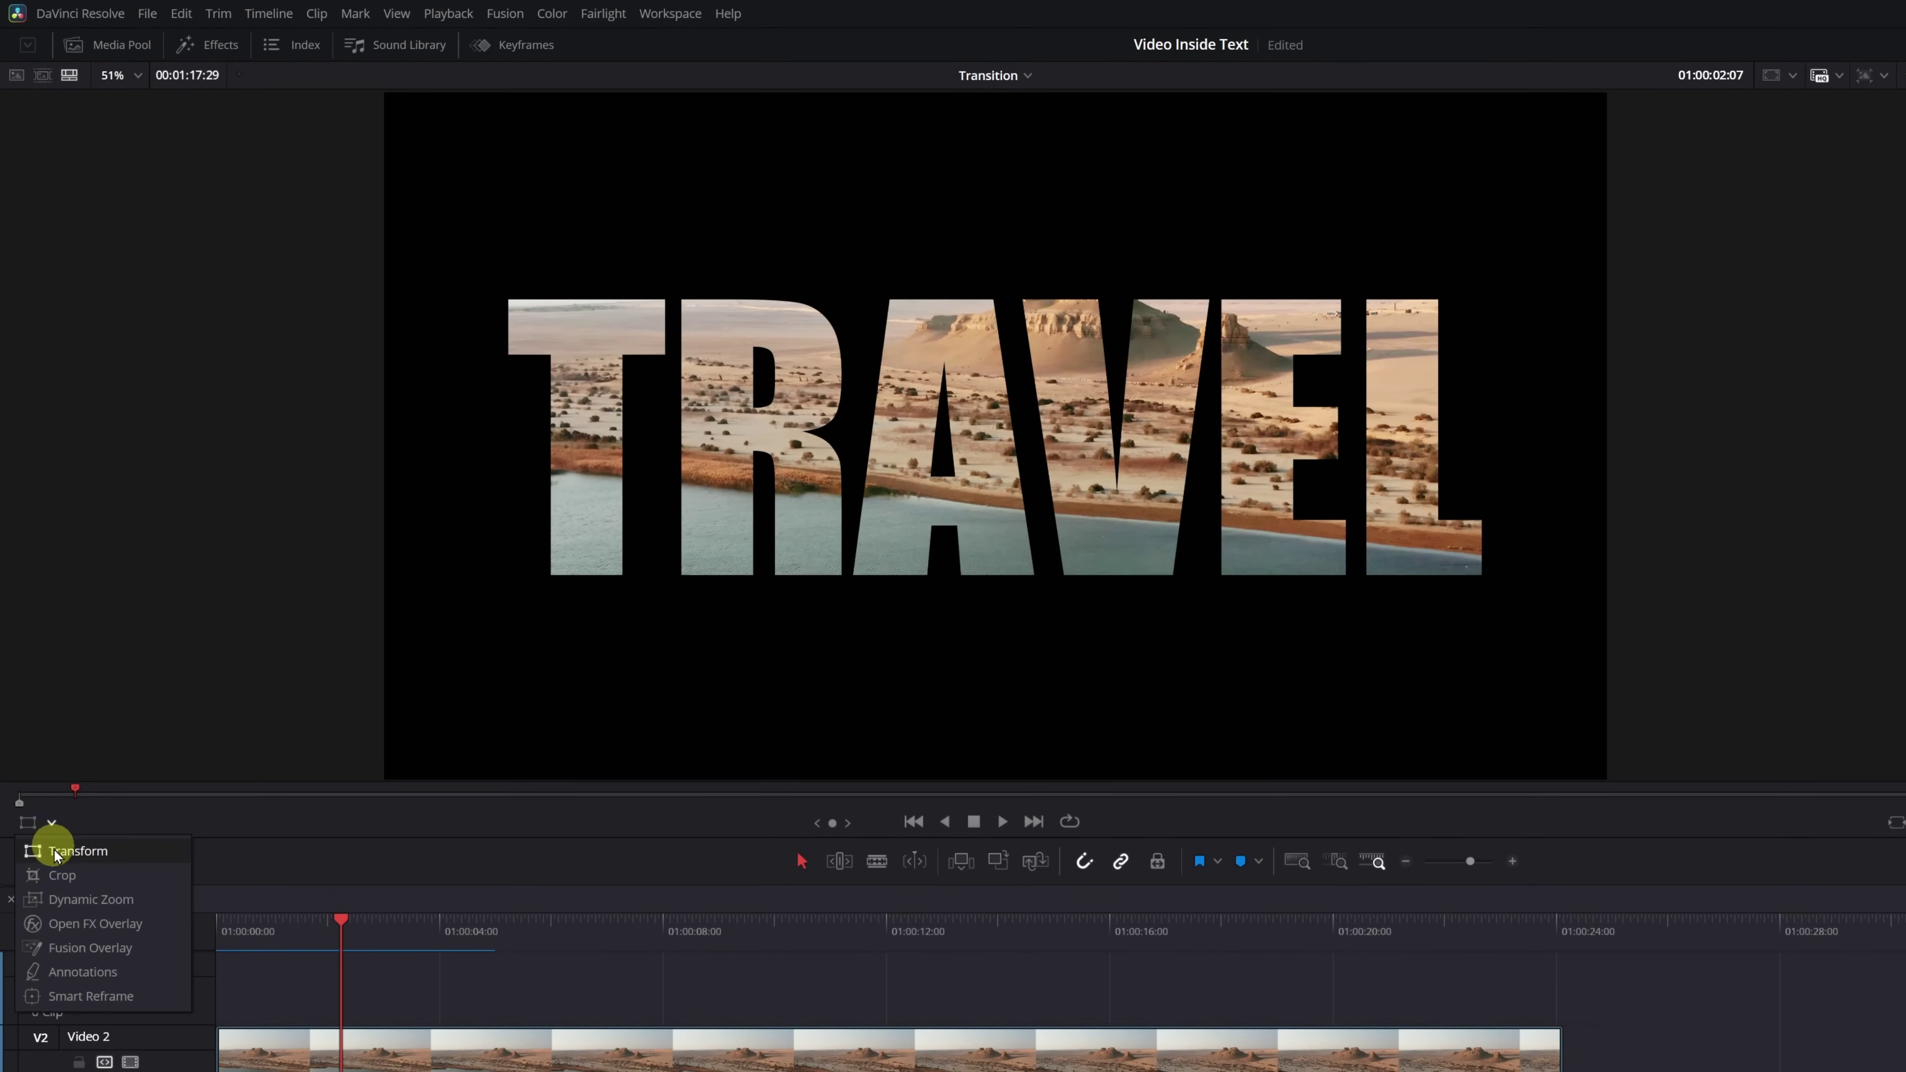
pyautogui.click(63, 900)
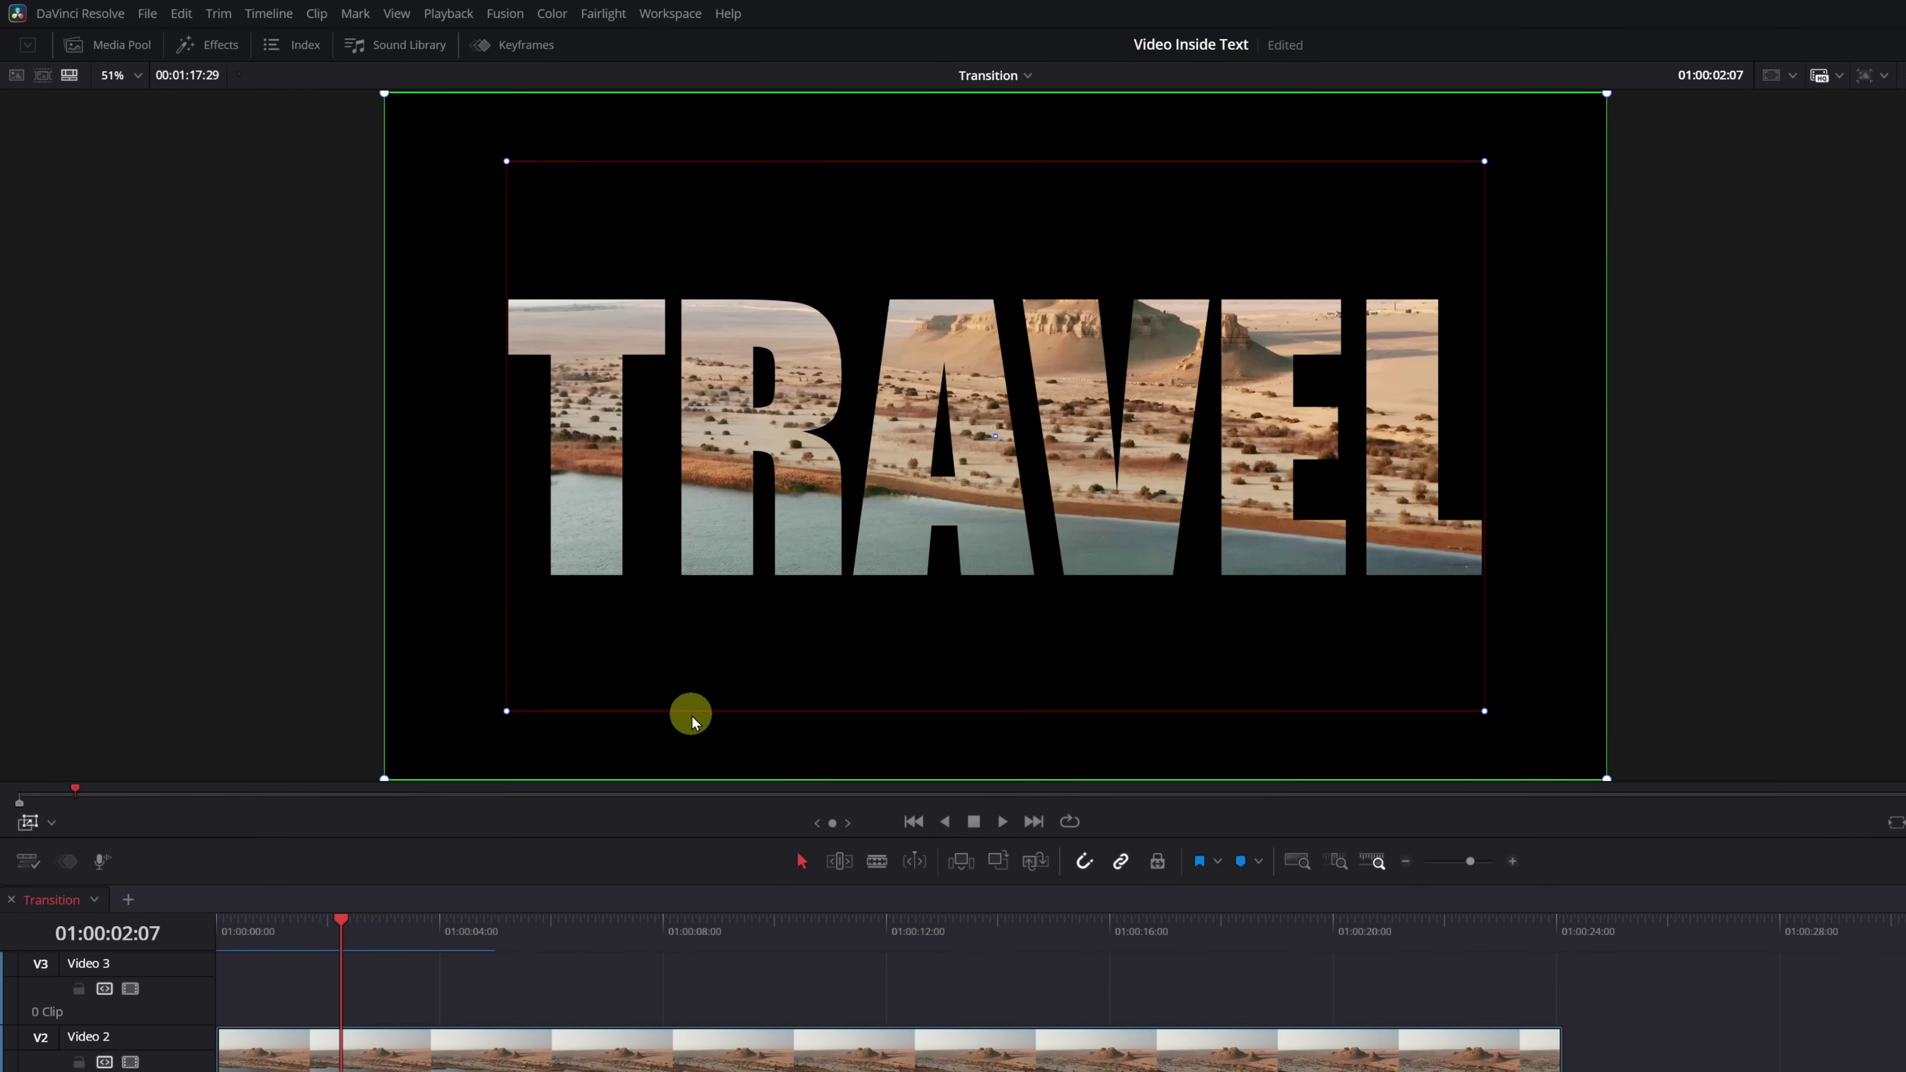
pyautogui.click(505, 711)
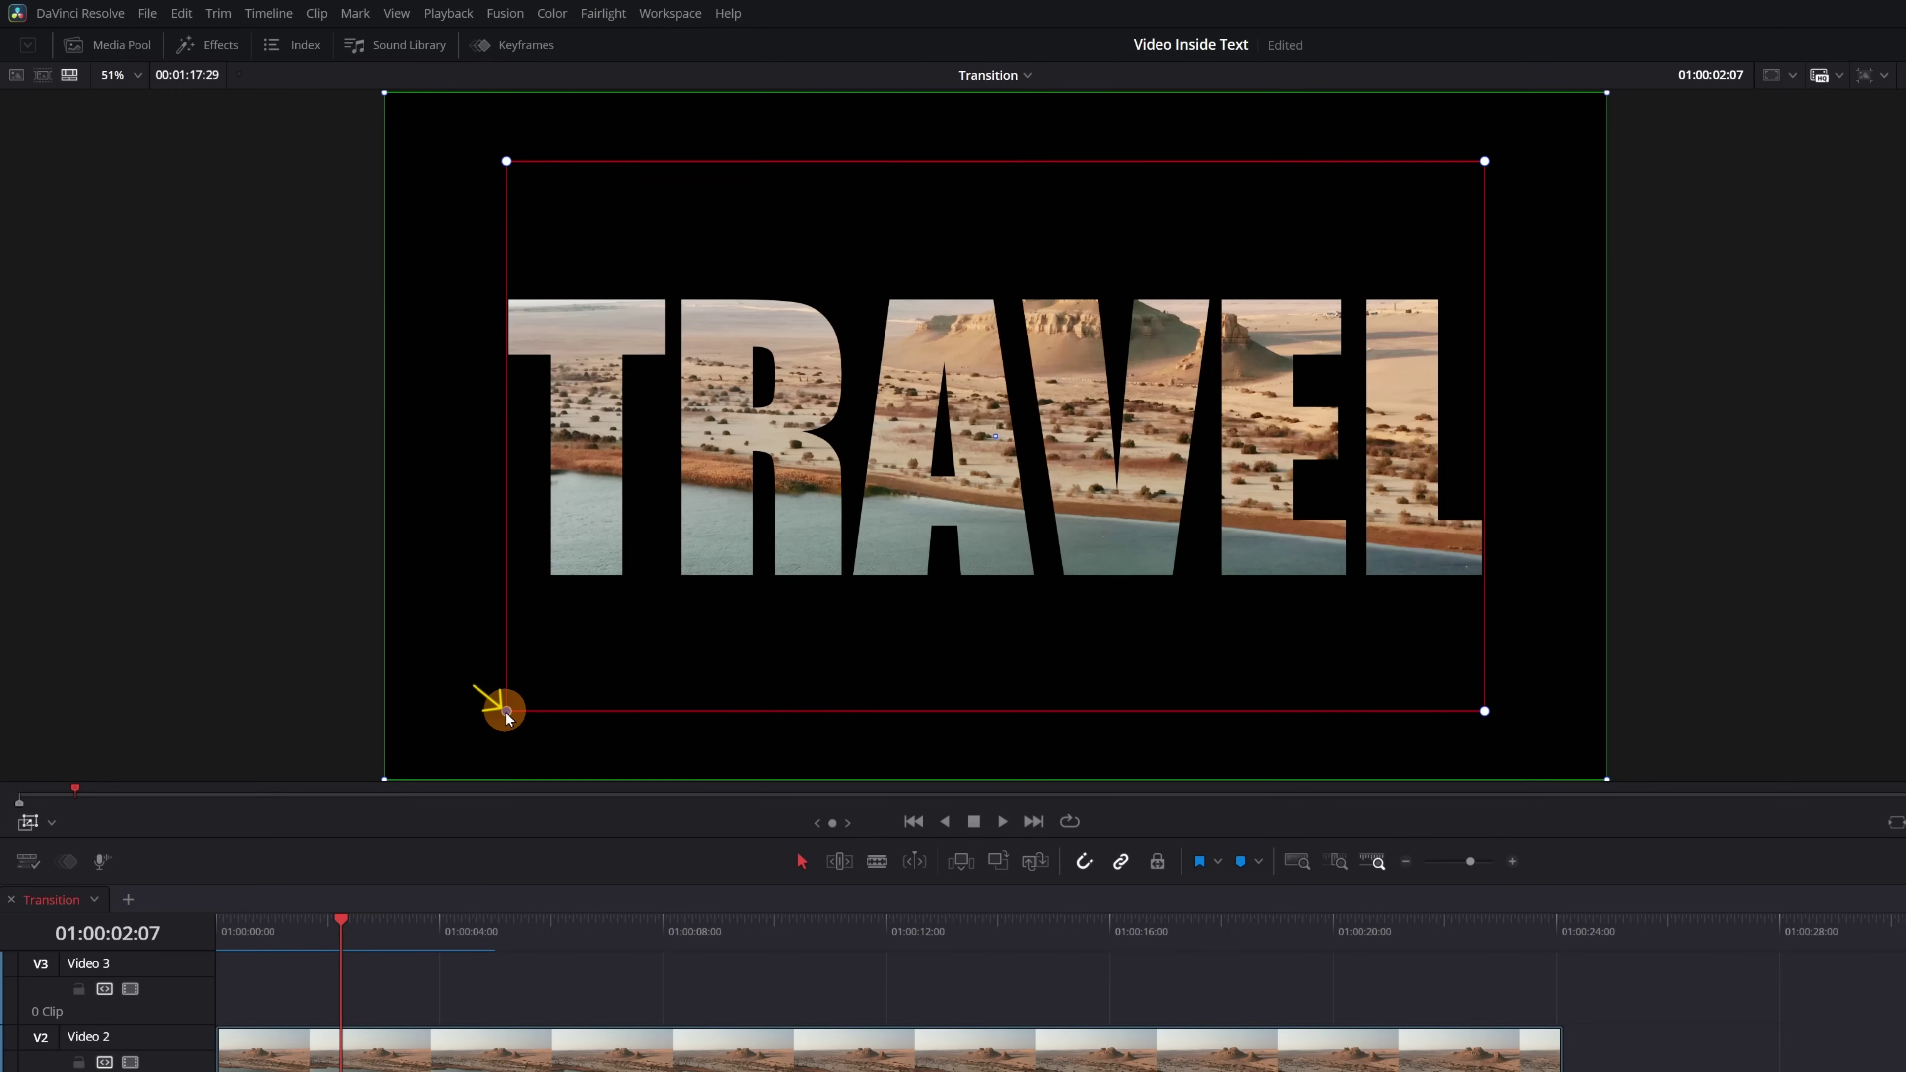
pyautogui.moveTo(505, 711); pyautogui.dragTo(962, 466)
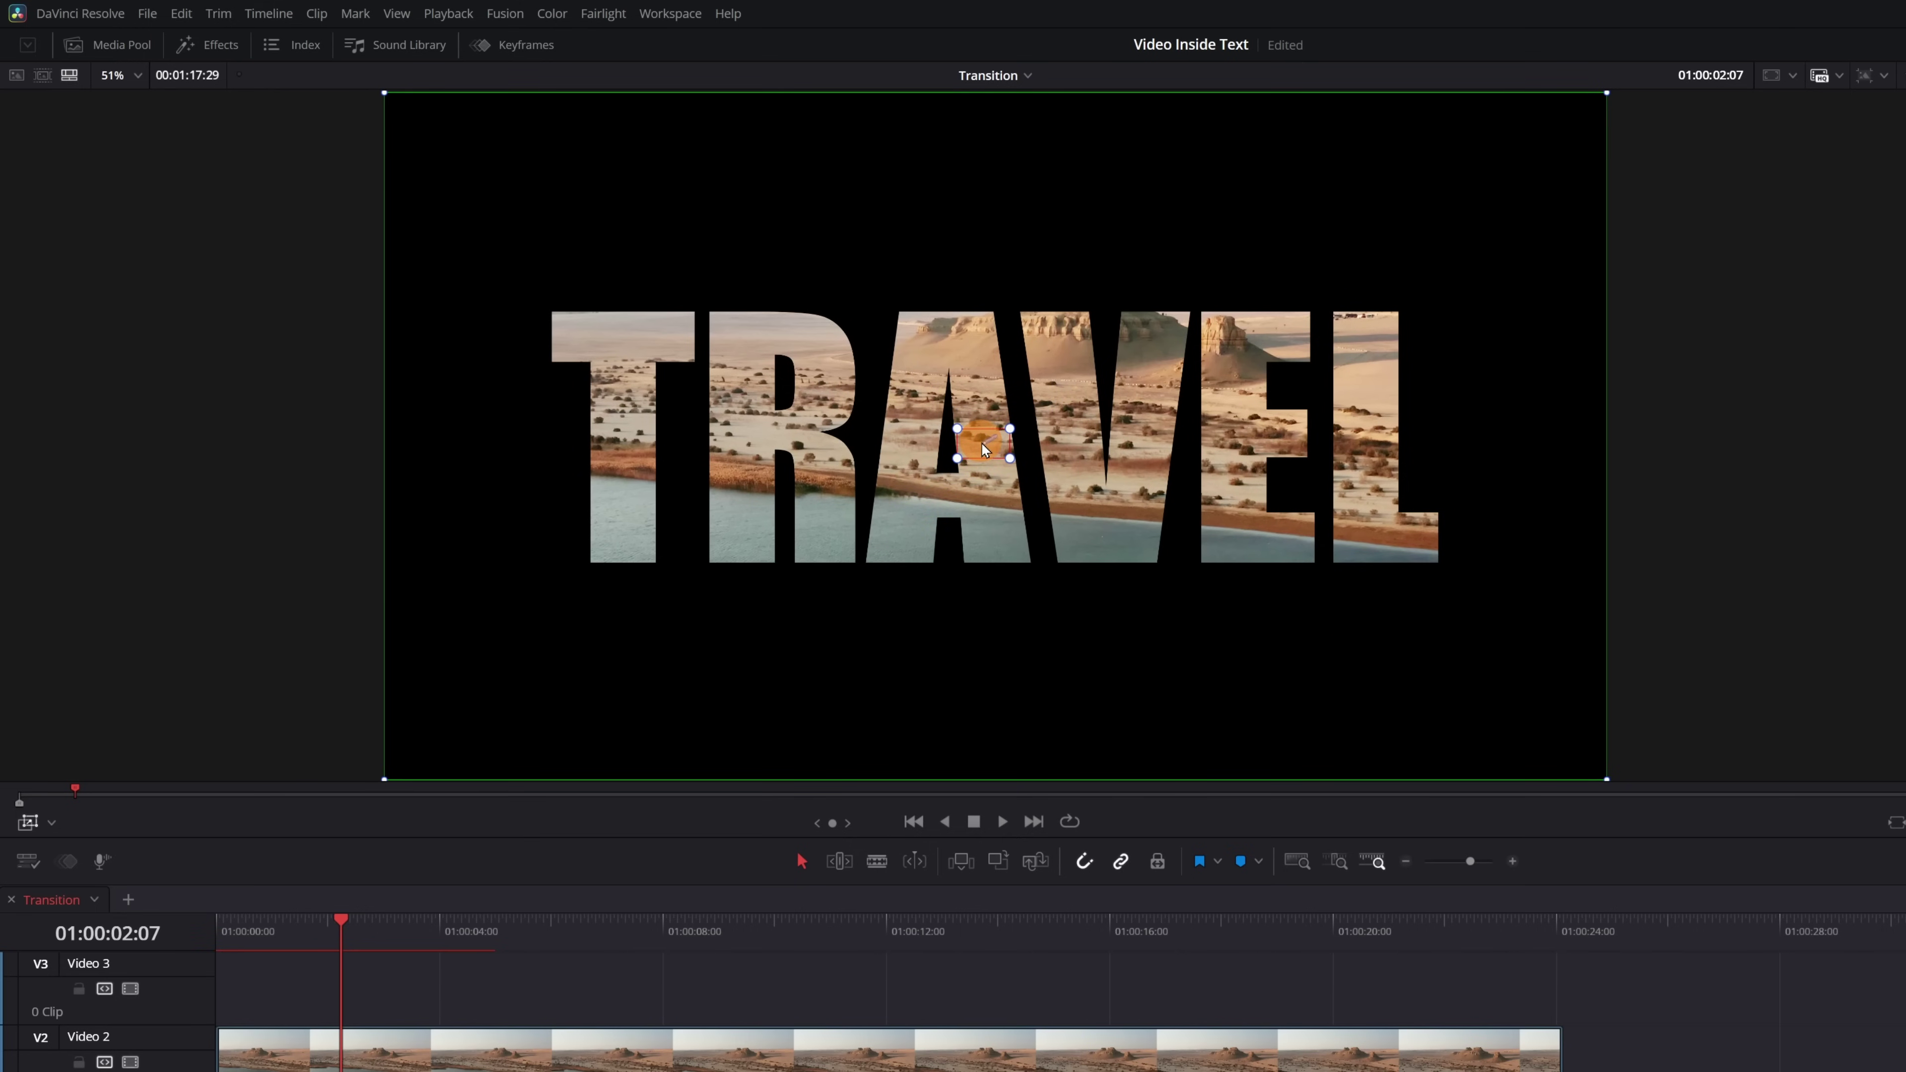
pyautogui.scroll(8, 966, 463)
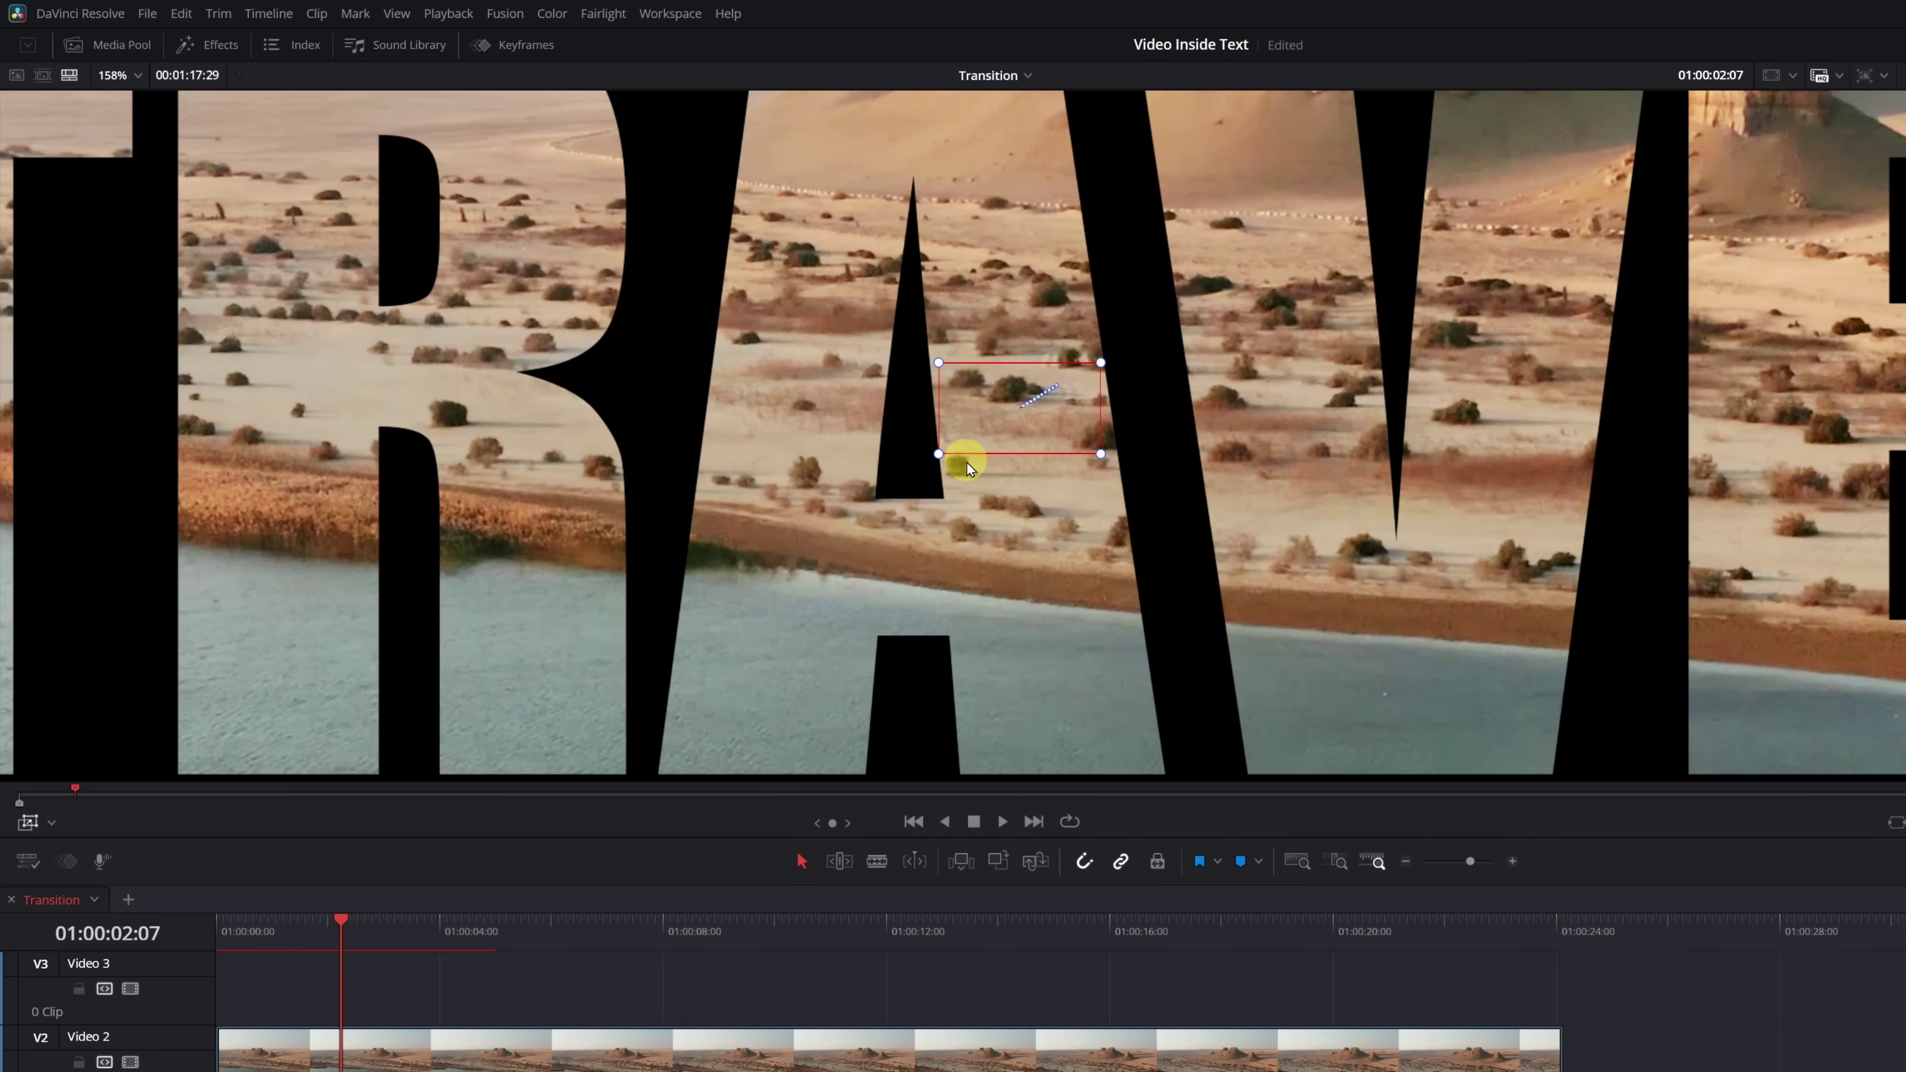
pyautogui.moveTo(944, 451); pyautogui.dragTo(948, 450)
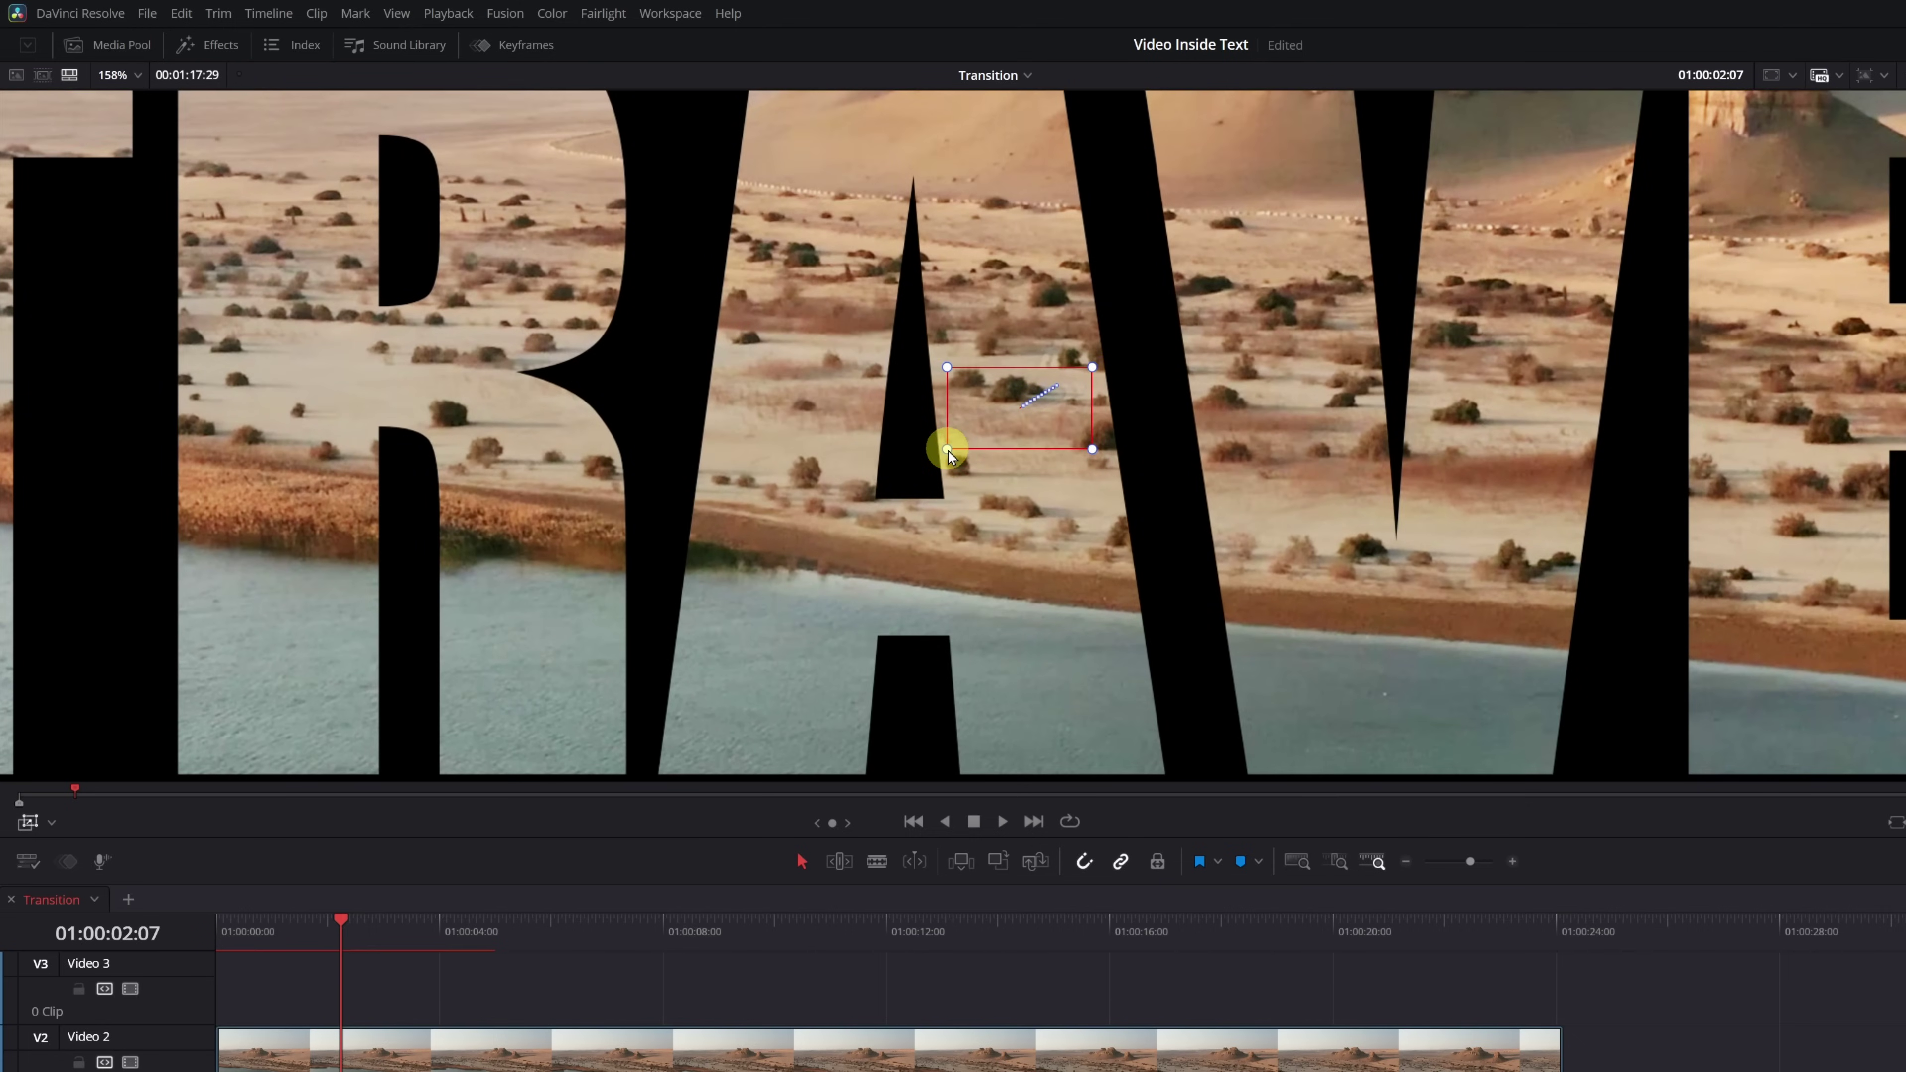
pyautogui.scroll(-6, 947, 450)
pyautogui.scroll(-2, 948, 454)
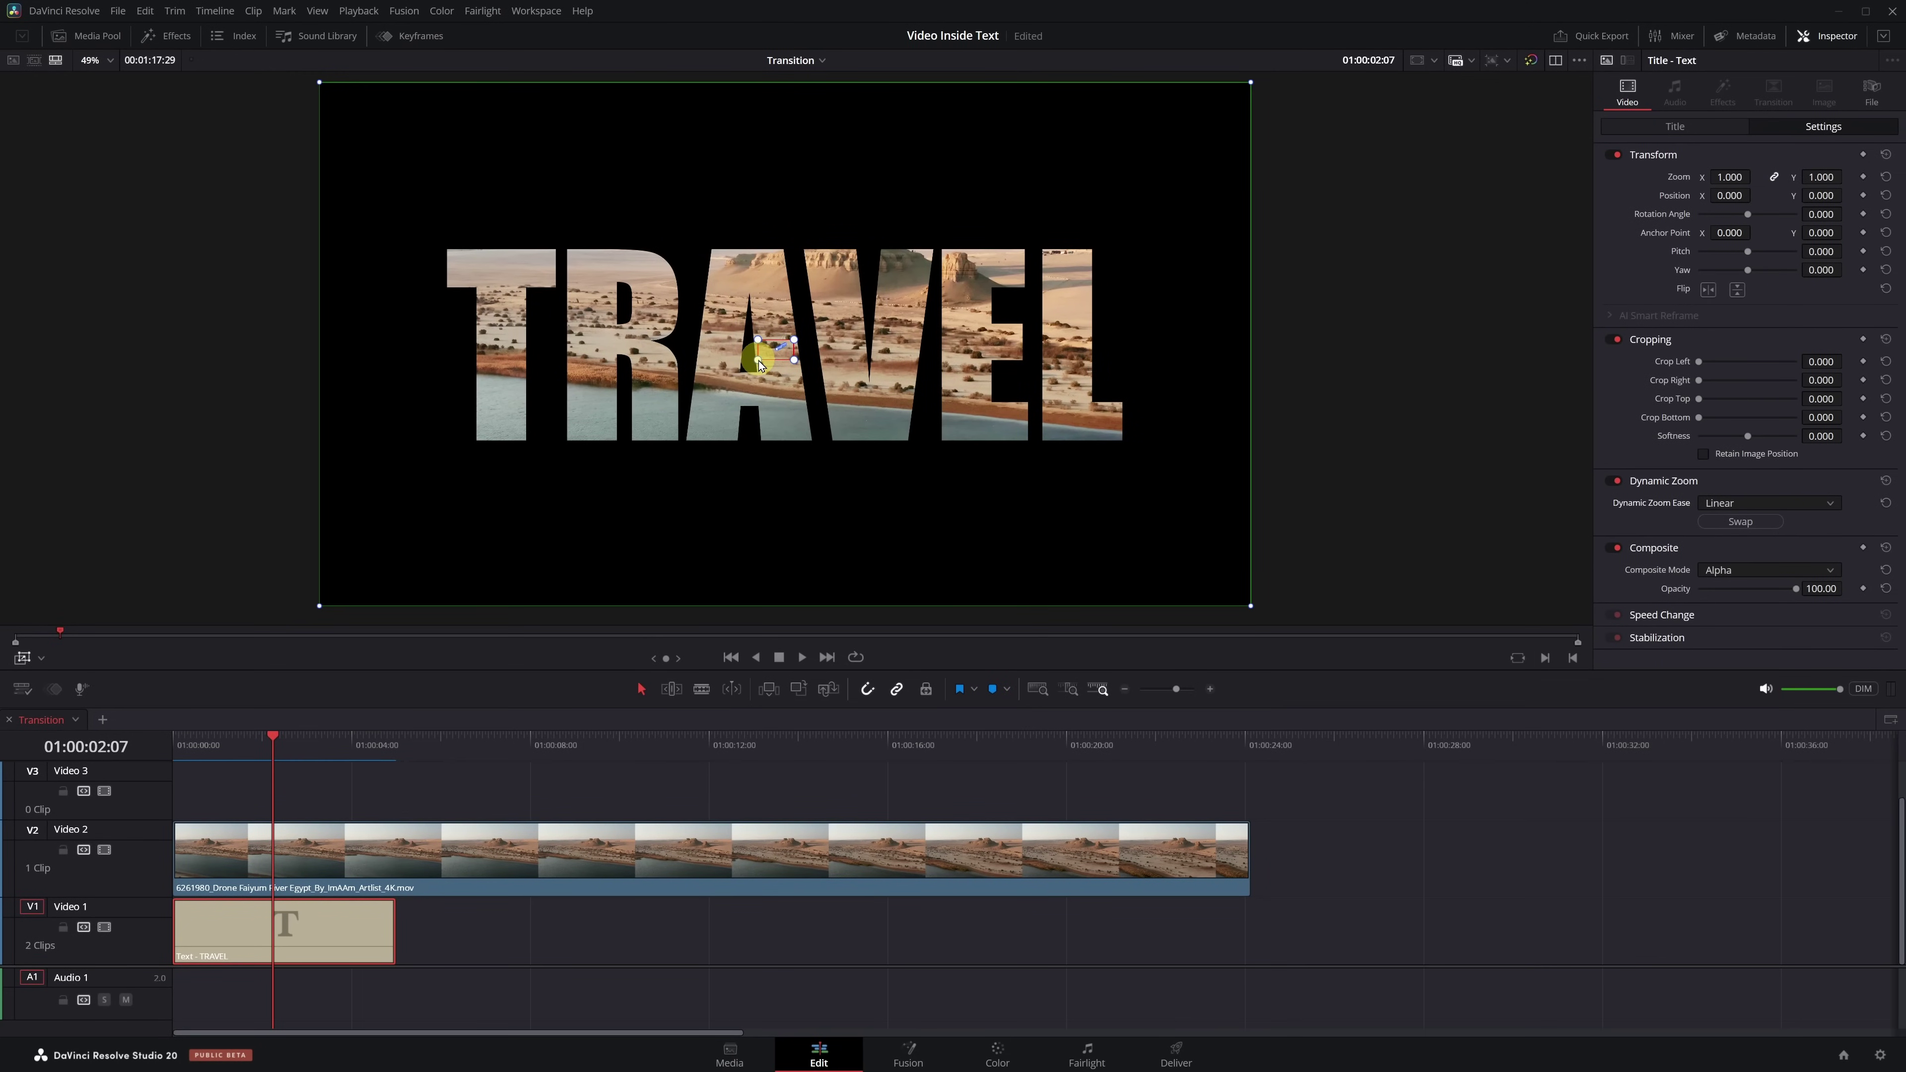
pyautogui.moveTo(268, 736); pyautogui.dragTo(174, 741)
pyautogui.press('space')
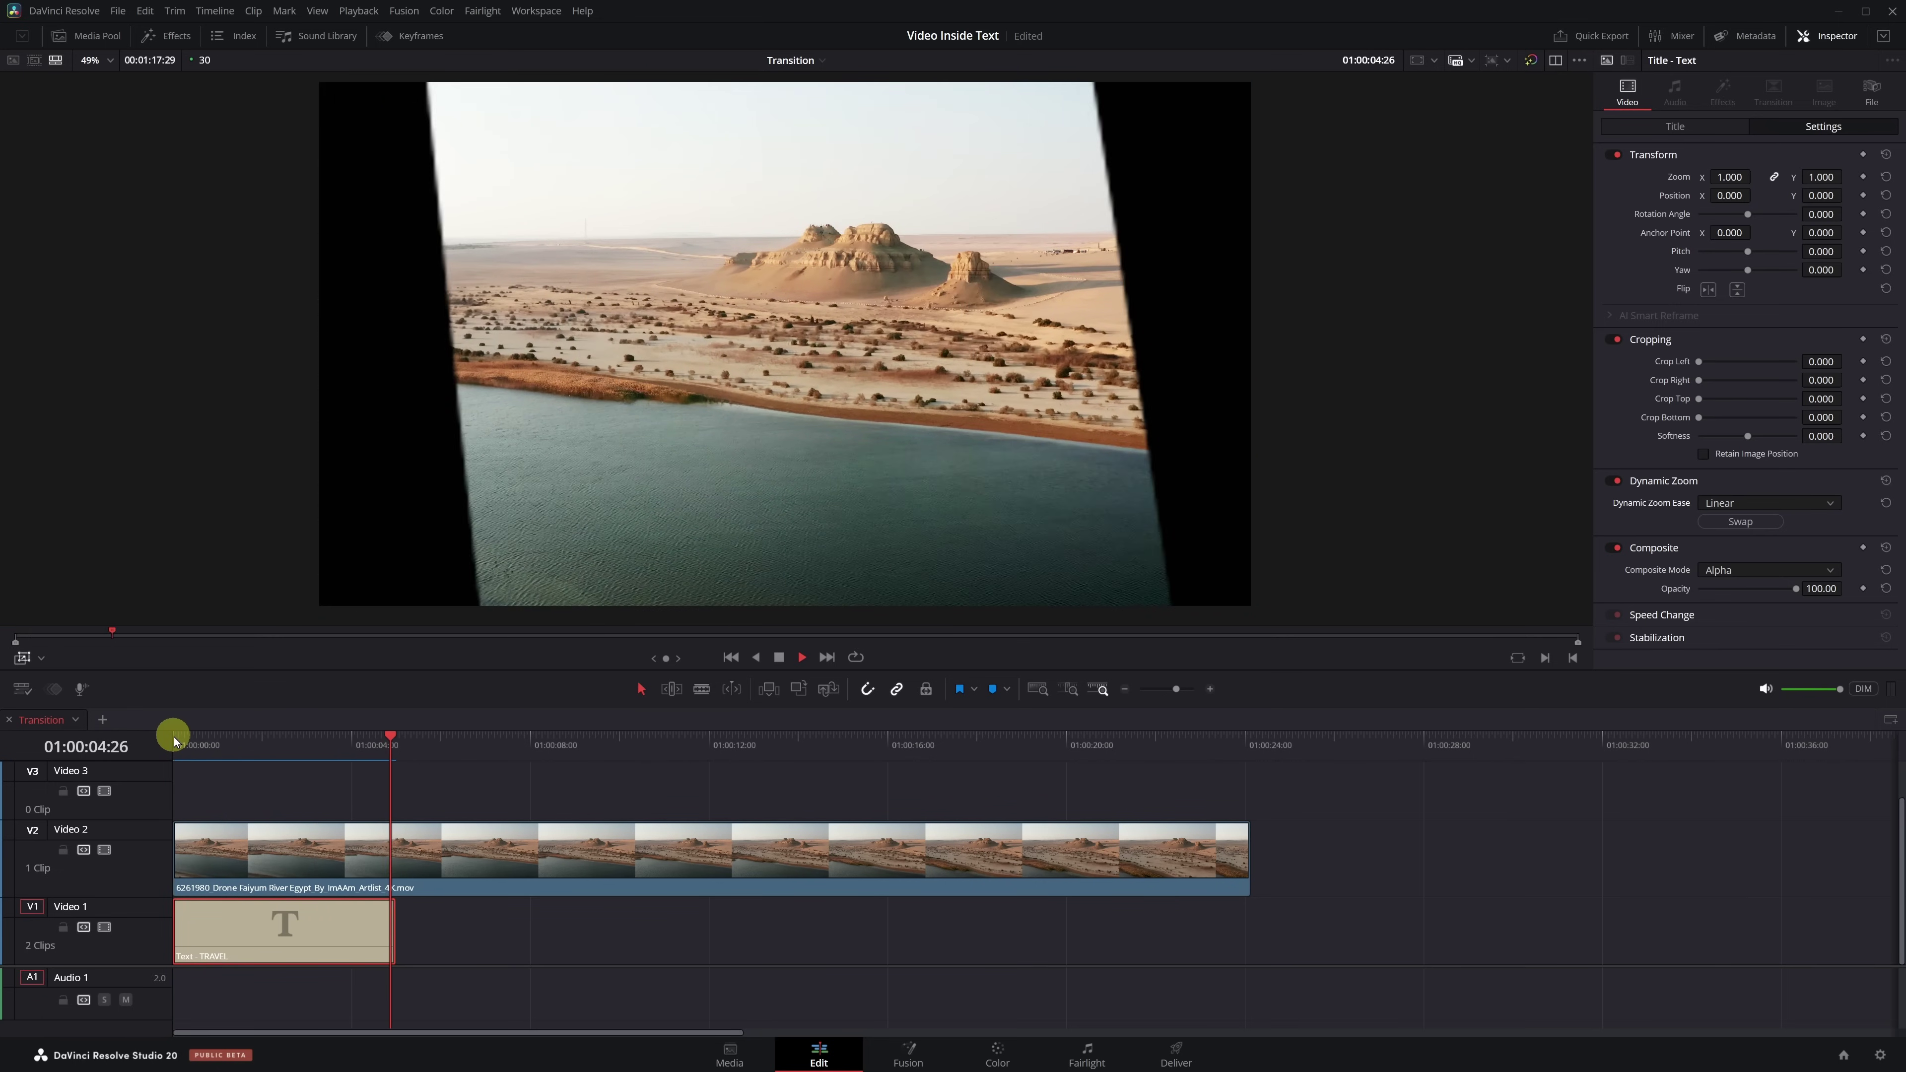
pyautogui.click(174, 741)
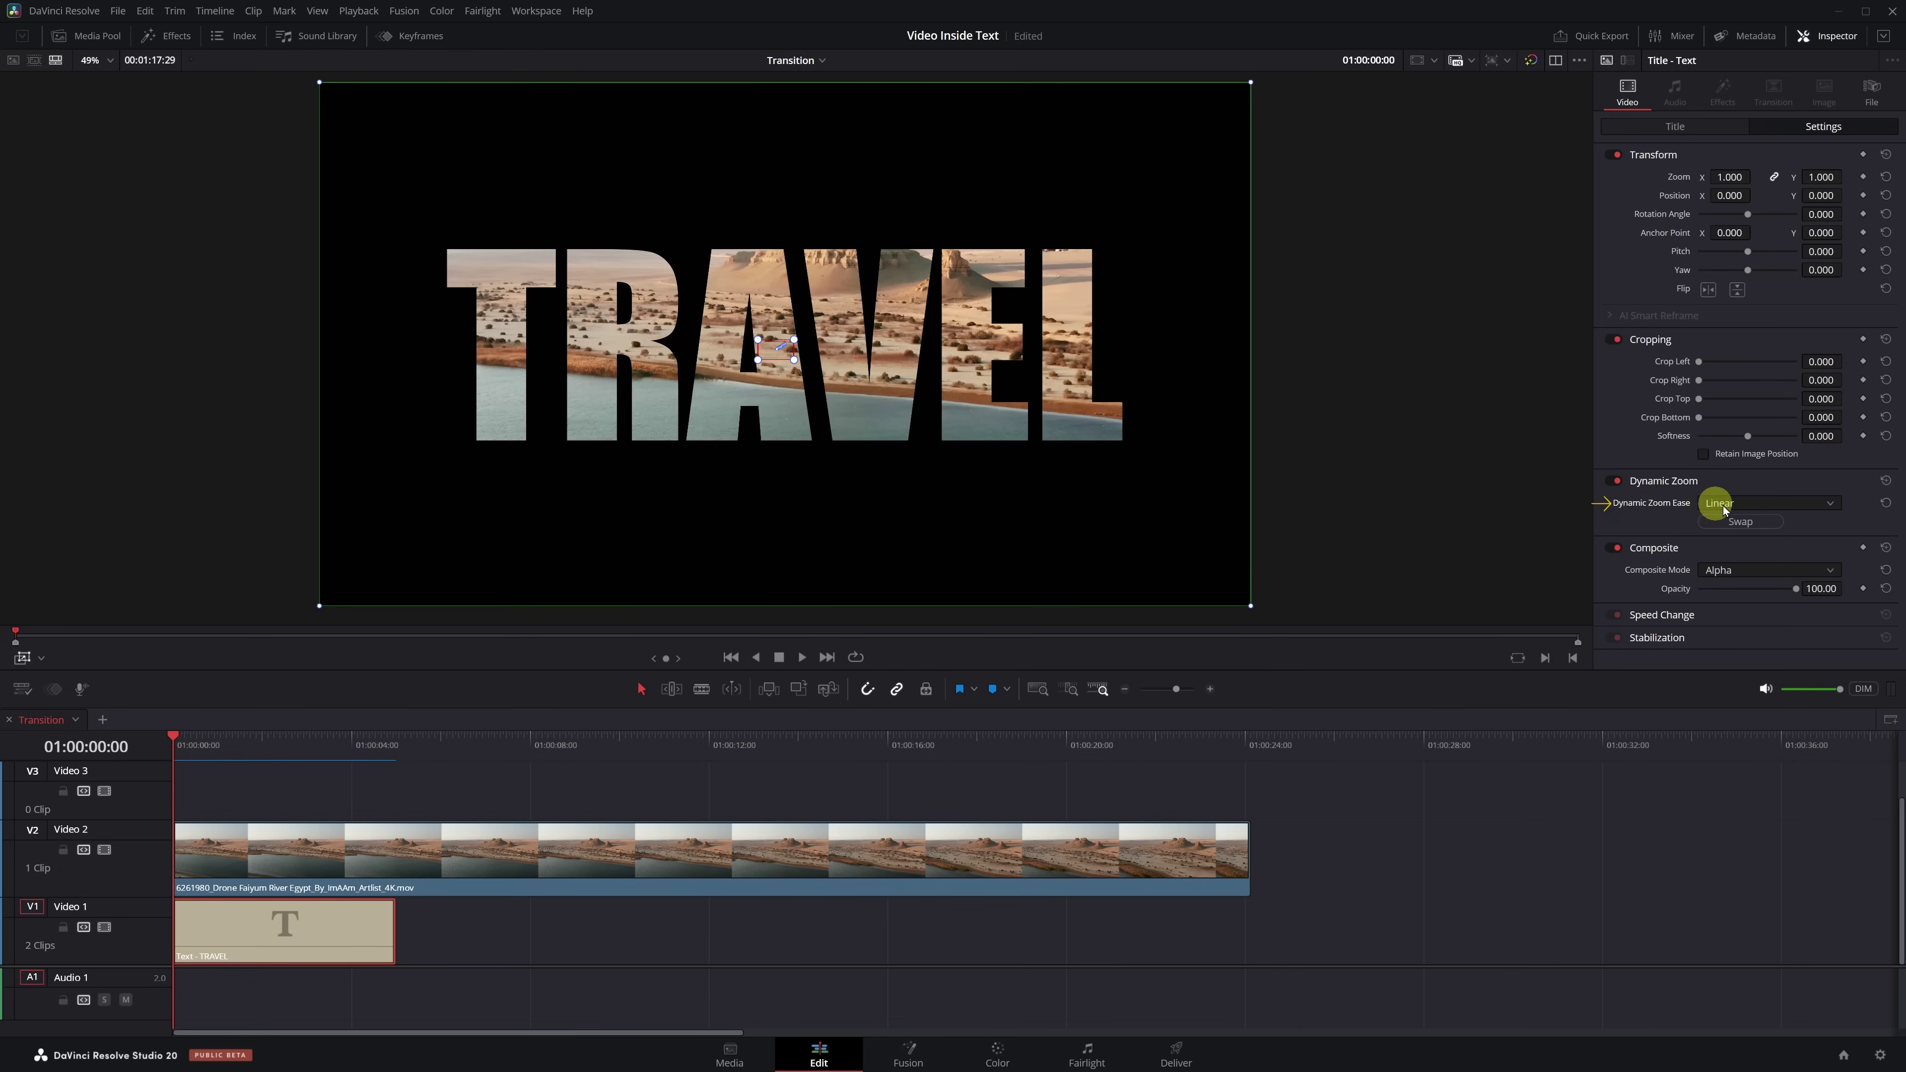
# Open the Dynamic Zoom Ease choices to set Linear easing on the title's zoom.
pyautogui.click(1831, 504)
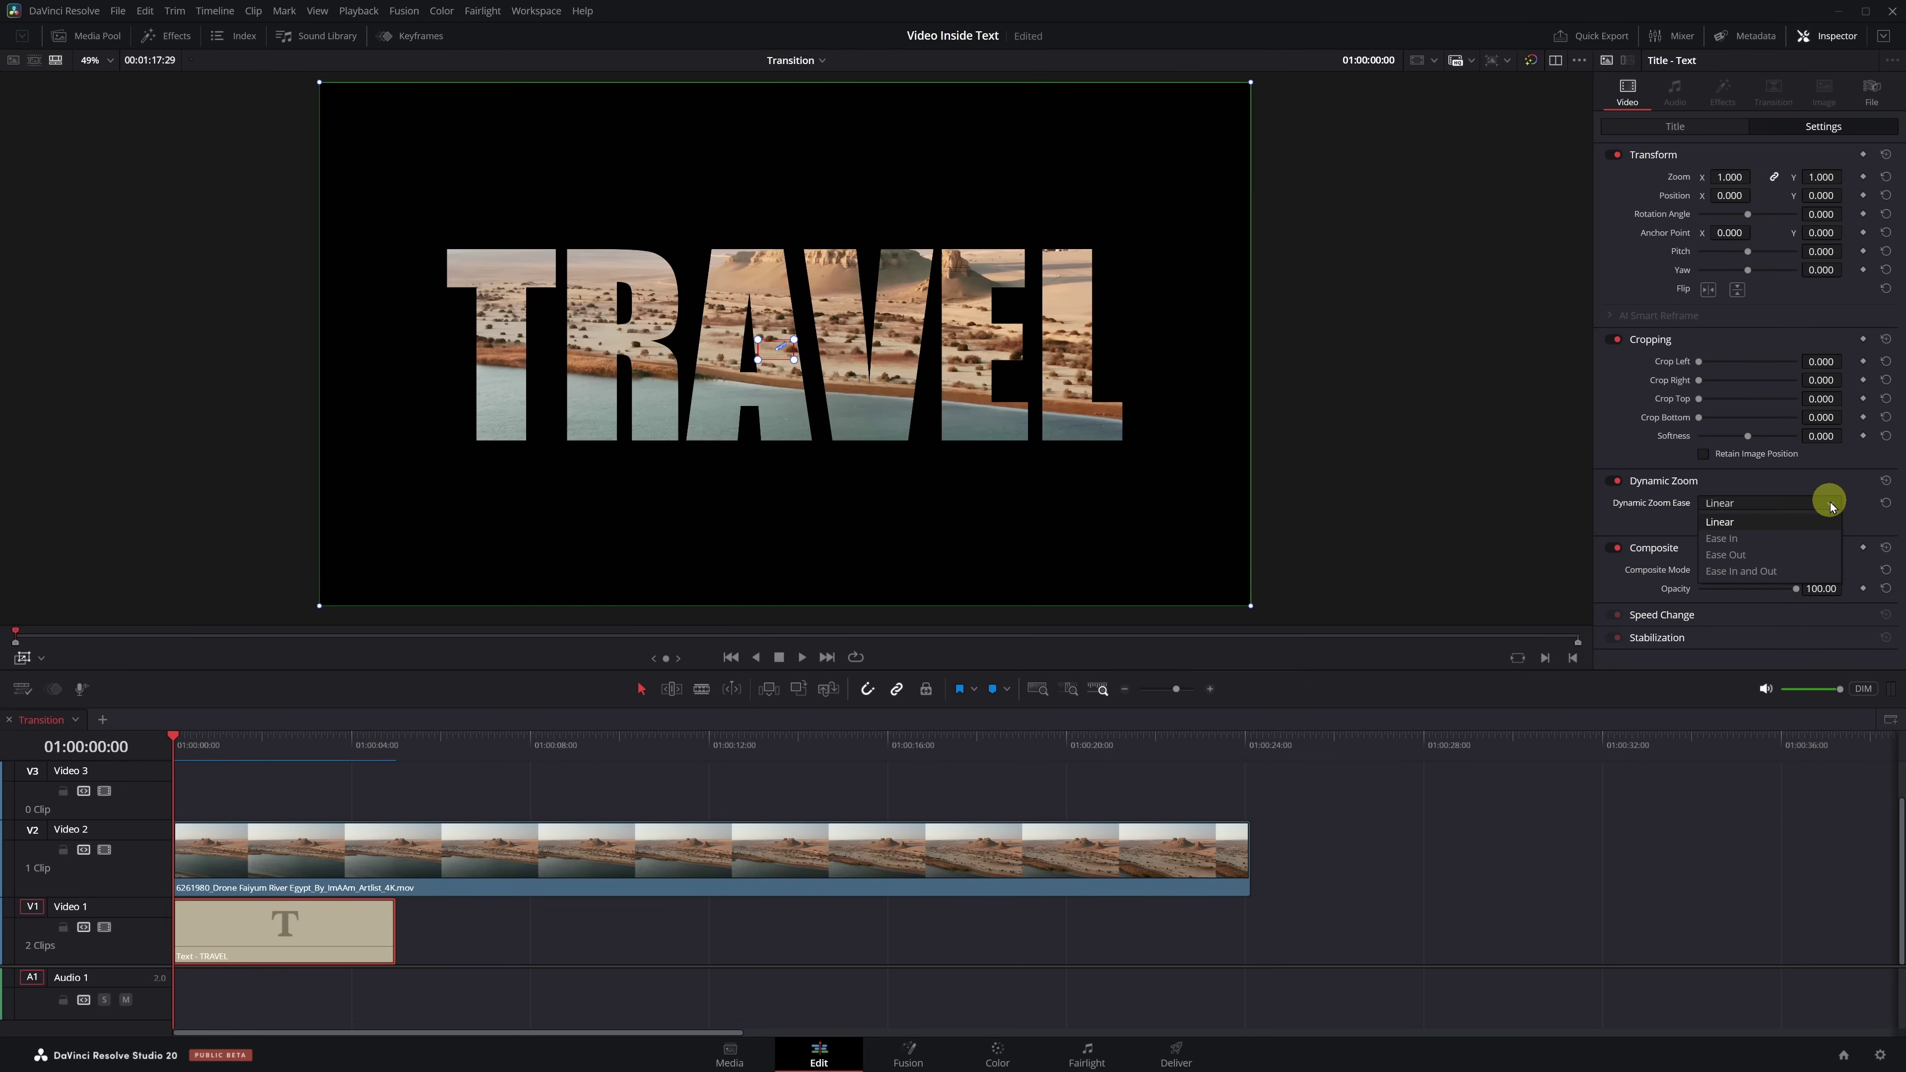